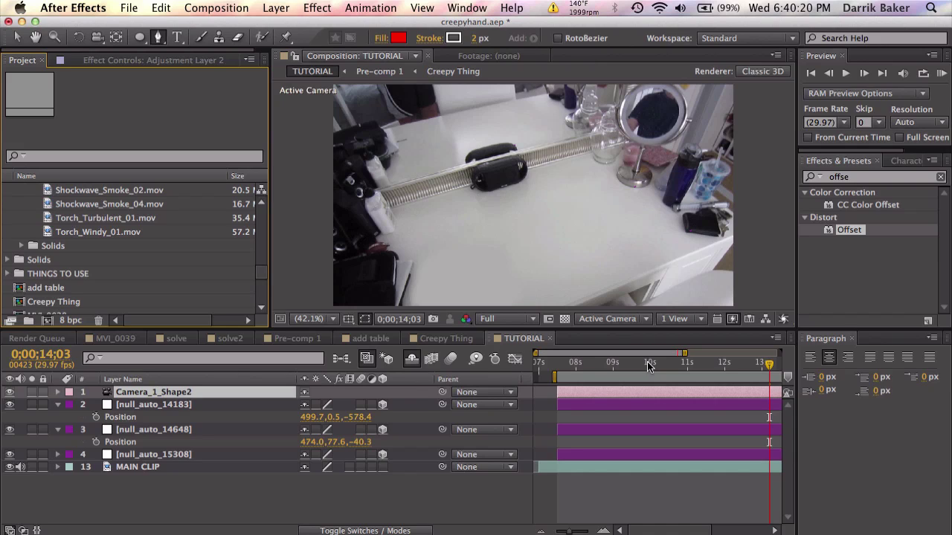
# - Create Comp 2 at 1920×1080, 60 fps, 15 seconds long
pyautogui.click(235, 7)
pyautogui.click(235, 27)
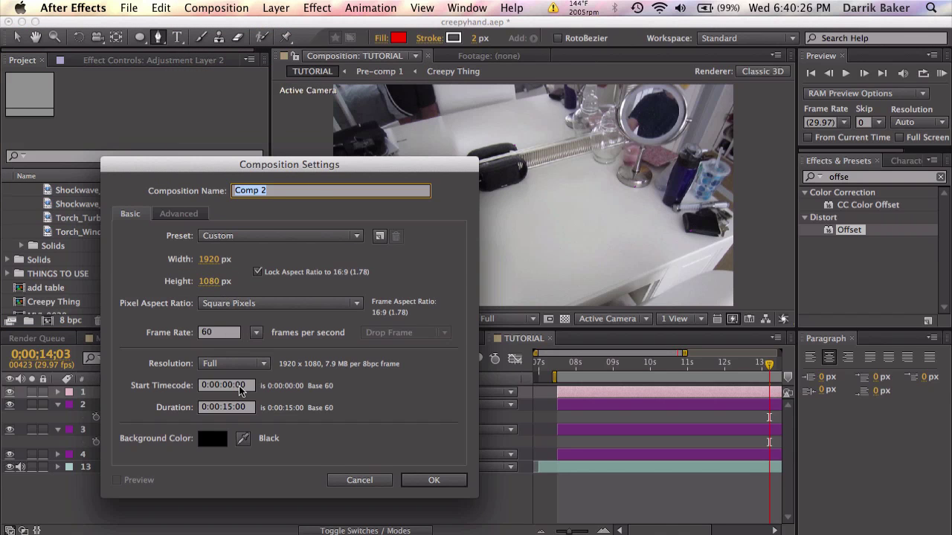
pyautogui.click(434, 480)
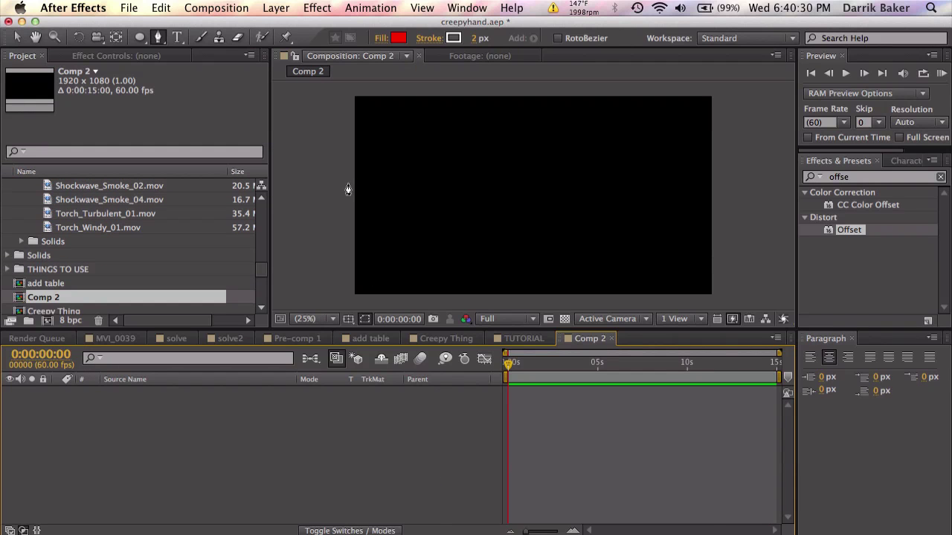
# - Add a full-frame black solid, Black Solid 15, to Comp 2
pyautogui.click(276, 8)
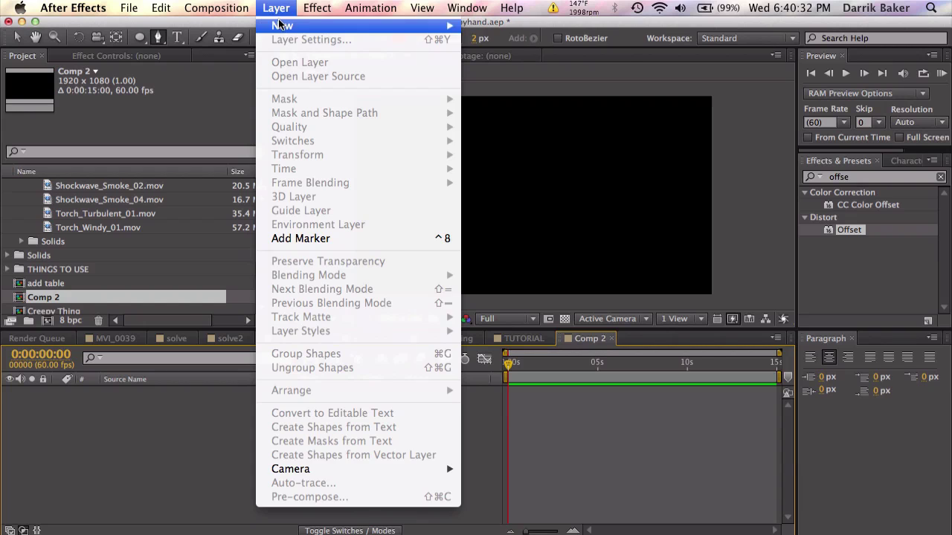
pyautogui.moveTo(282, 26)
pyautogui.click(509, 43)
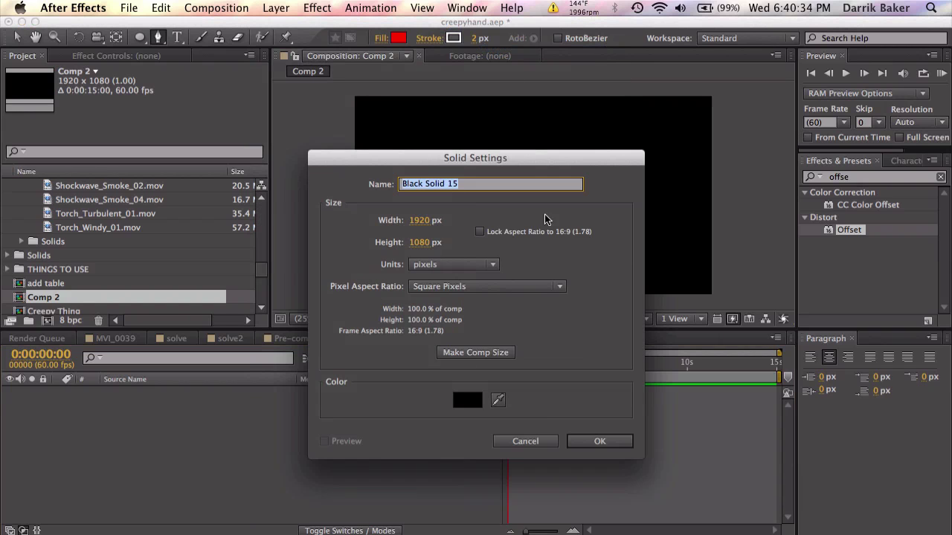
pyautogui.click(599, 442)
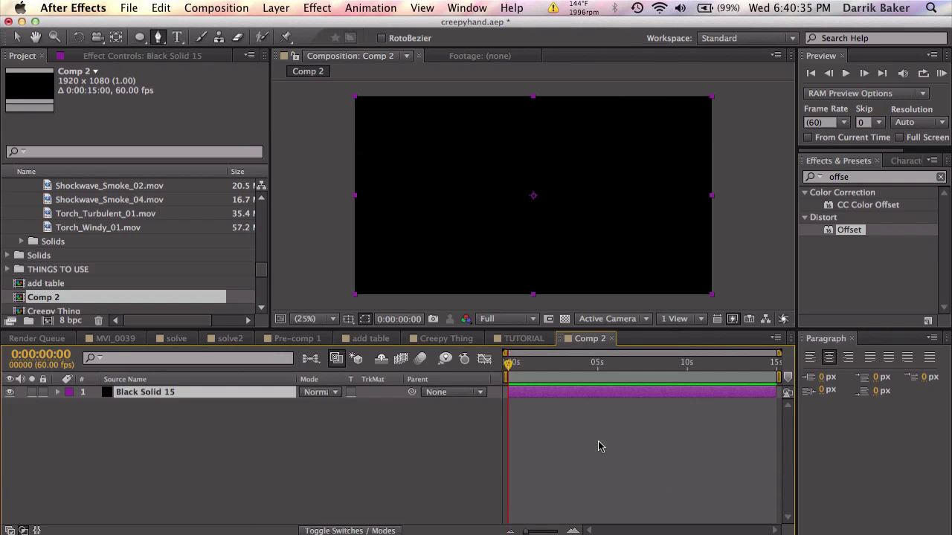
# - Draw the first wavy Pen mask path from the top-left across to the right edge
pyautogui.click(160, 41)
pyautogui.click(382, 116)
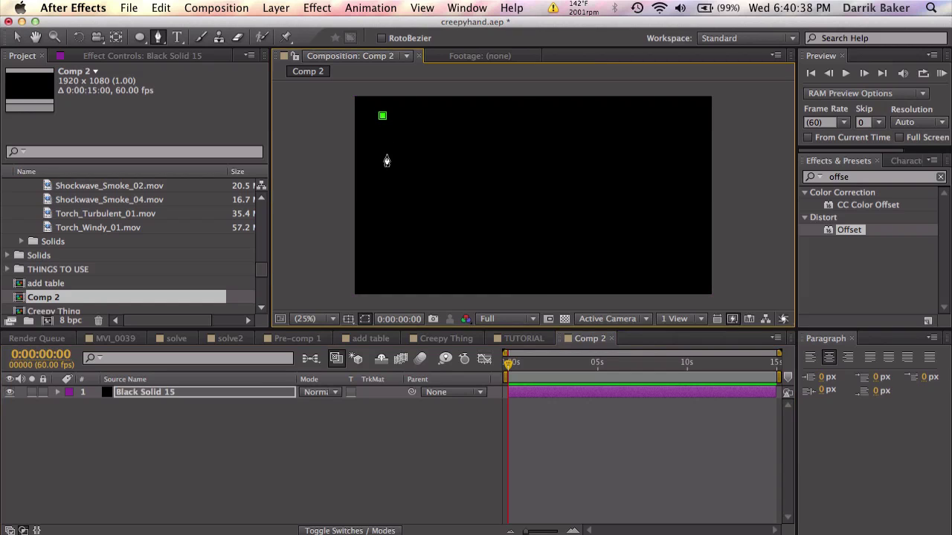
pyautogui.moveTo(390, 165); pyautogui.dragTo(412, 190)
pyautogui.click(484, 172)
pyautogui.moveTo(484, 172); pyautogui.dragTo(516, 180)
pyautogui.moveTo(534, 238); pyautogui.dragTo(574, 246)
pyautogui.moveTo(625, 160); pyautogui.dragTo(692, 165)
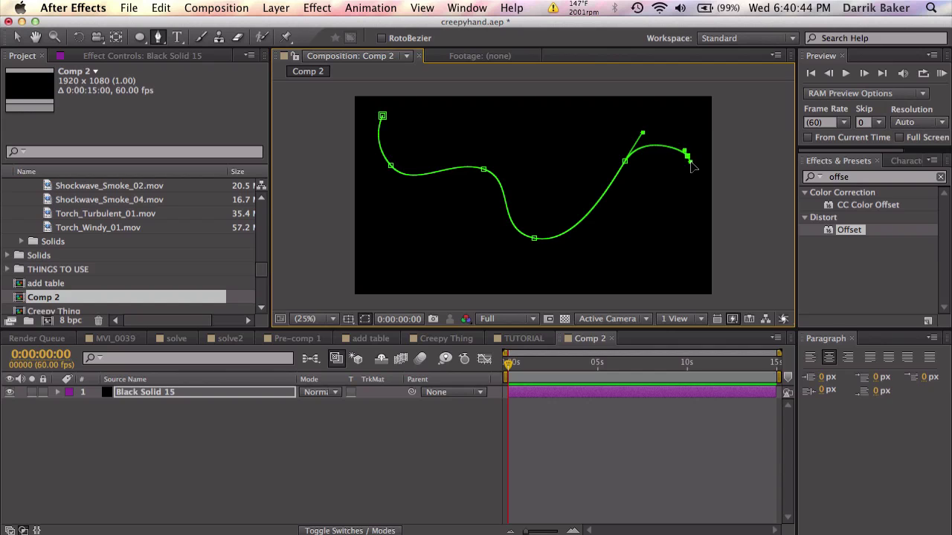
pyautogui.click(622, 420)
# - Draw a second curving mask path from the top right, dipping down and ending right
pyautogui.click(637, 392)
pyautogui.click(615, 119)
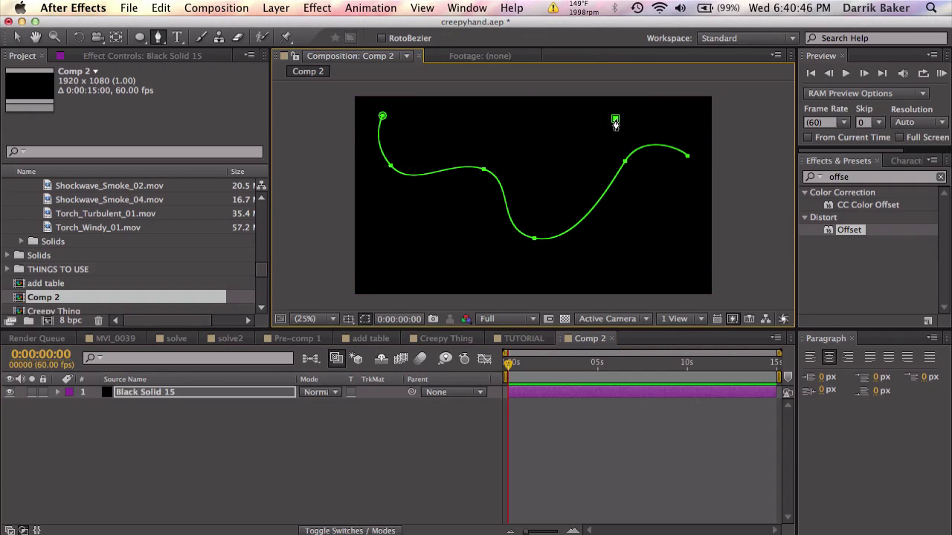
pyautogui.moveTo(571, 163); pyautogui.dragTo(579, 196)
pyautogui.moveTo(623, 267); pyautogui.dragTo(661, 262)
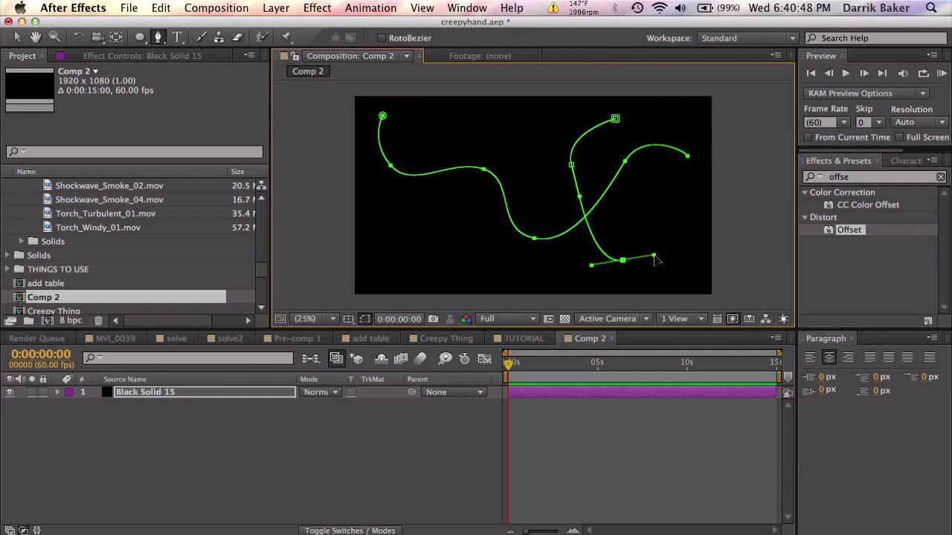
pyautogui.click(673, 199)
pyautogui.click(603, 446)
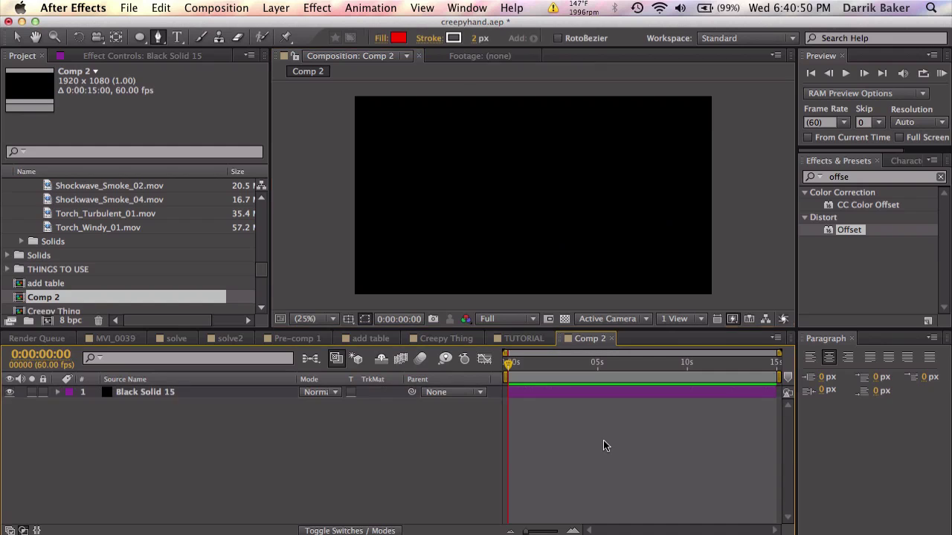
# - Draw a third mask path that curves right, bends back left and sweeps along the bottom
pyautogui.click(625, 394)
pyautogui.click(424, 116)
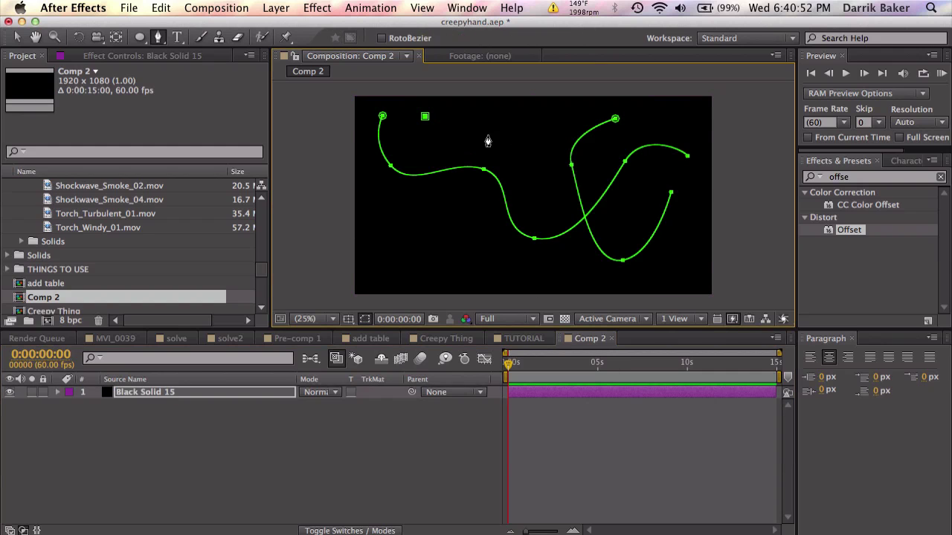
pyautogui.moveTo(510, 140); pyautogui.dragTo(520, 167)
pyautogui.moveTo(469, 223); pyautogui.dragTo(447, 224)
pyautogui.moveTo(393, 253); pyautogui.dragTo(414, 292)
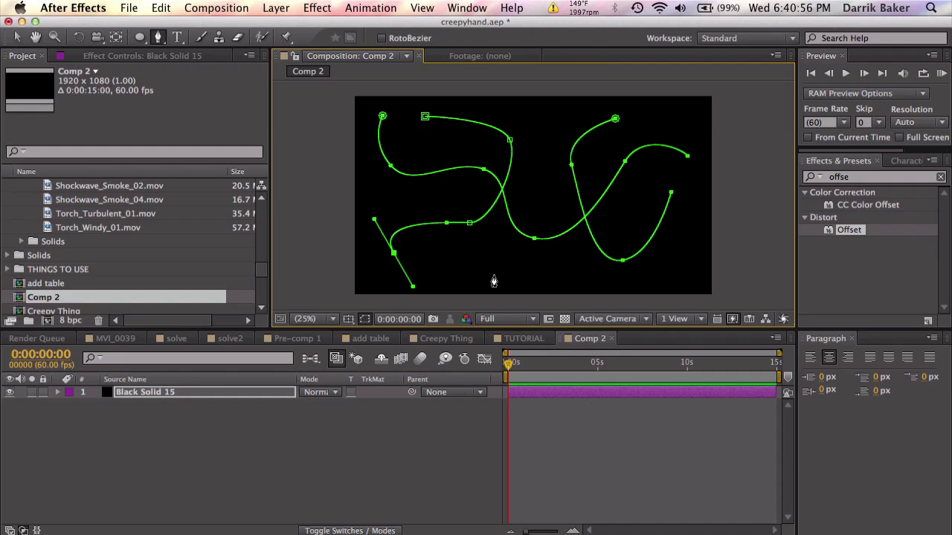
pyautogui.moveTo(494, 281); pyautogui.dragTo(513, 257)
pyautogui.click(611, 424)
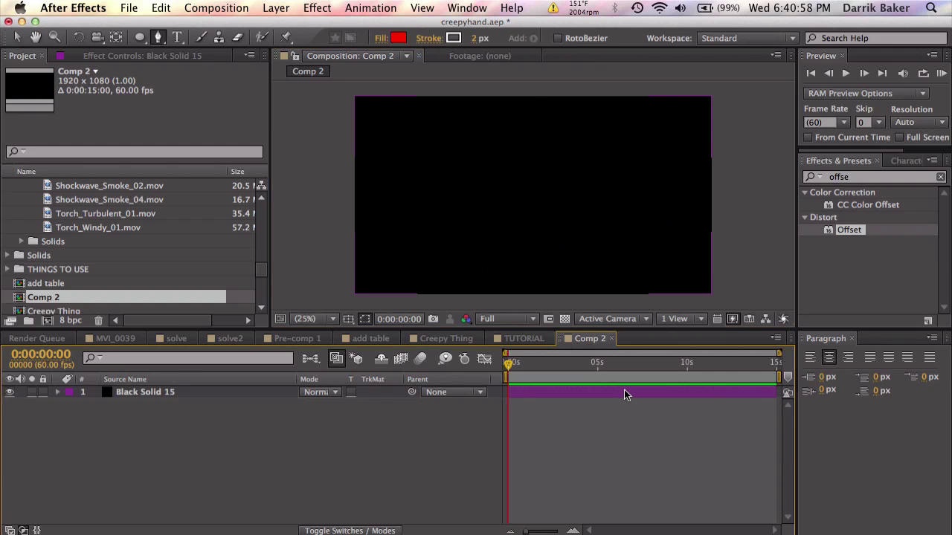
pyautogui.click(624, 391)
pyautogui.click(878, 179)
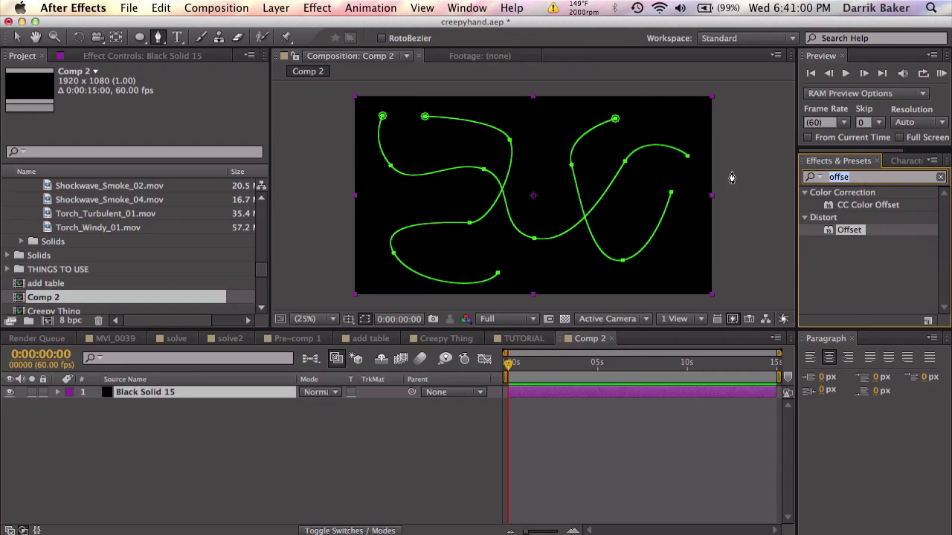
# - Apply Vegas to the solid, stroking Mask/Path with 1 segment
pyautogui.write('vegas')
pyautogui.doubleClick(846, 206)
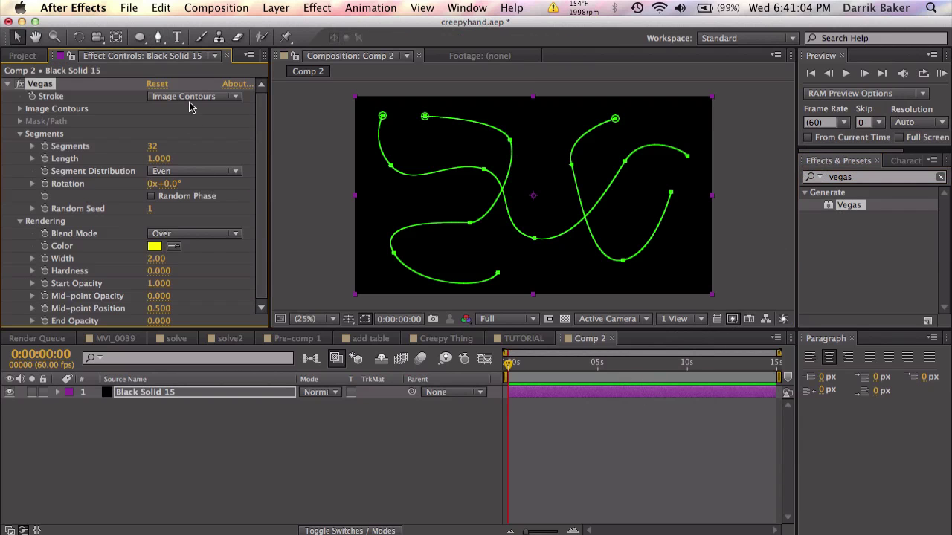
pyautogui.click(191, 97)
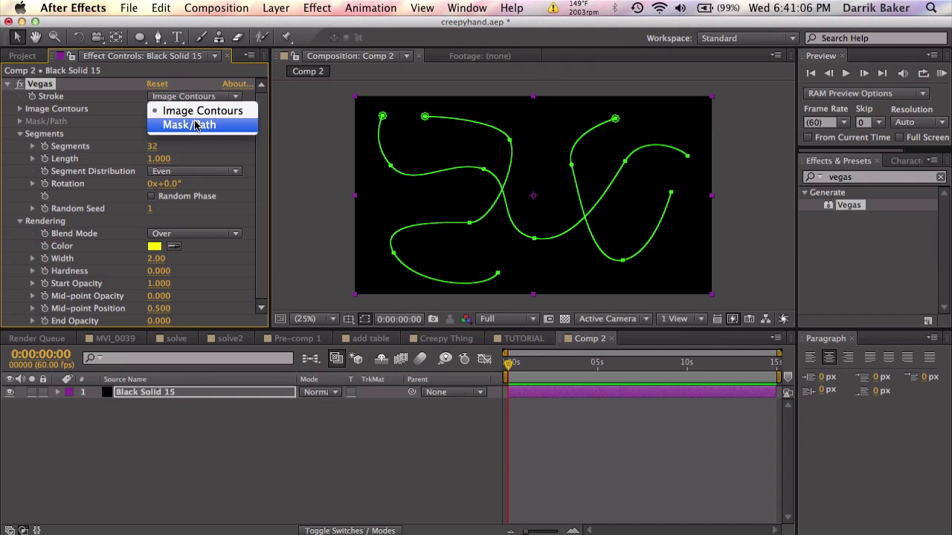
pyautogui.click(195, 125)
pyautogui.click(154, 159)
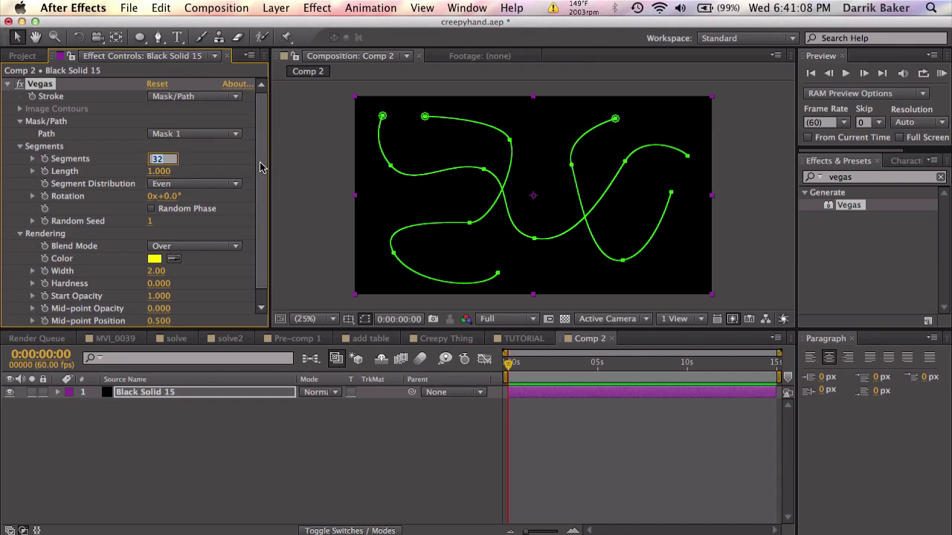
pyautogui.write('1')
pyautogui.press('Return')
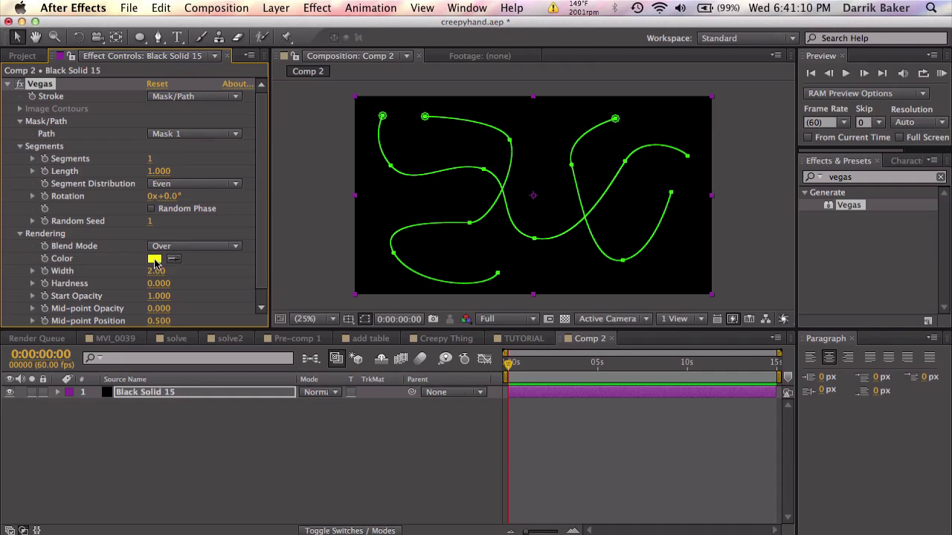
# - Make the Vegas stroke white with a width of 4
pyautogui.click(155, 261)
pyautogui.click(312, 287)
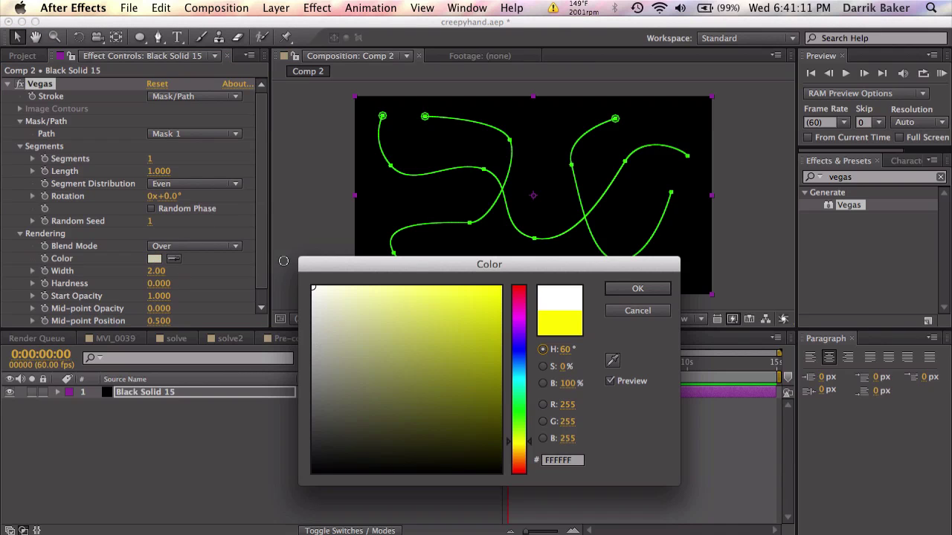
pyautogui.click(606, 289)
pyautogui.click(157, 272)
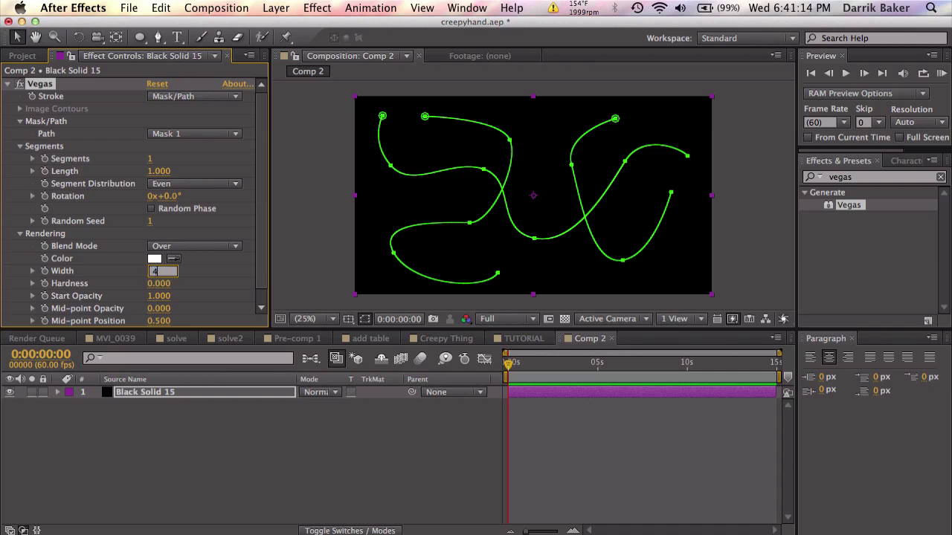
pyautogui.press('Return')
pyautogui.click(587, 473)
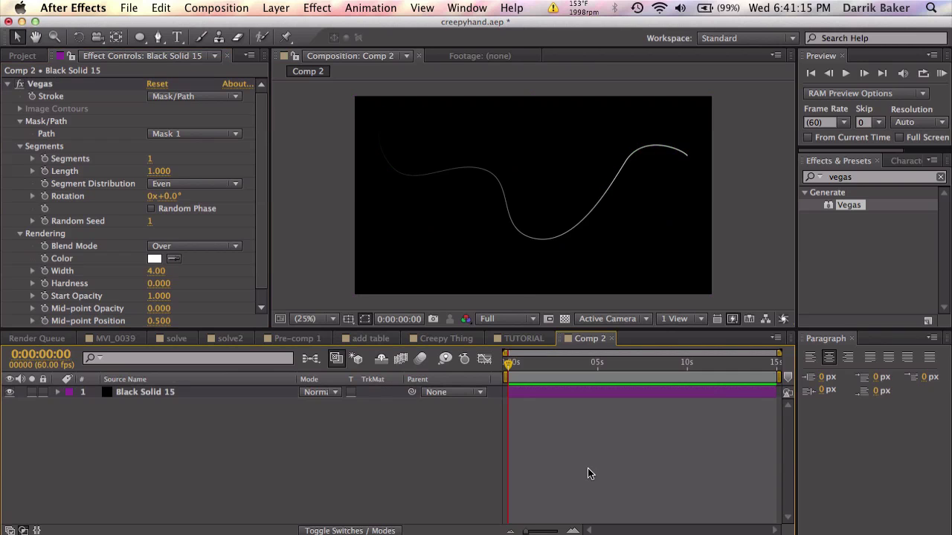
pyautogui.click(592, 392)
# - Set Vegas Start Opacity to 0 and Mid-point Opacity to 1 so the stroke fades
pyautogui.scroll(-1, 238, 289)
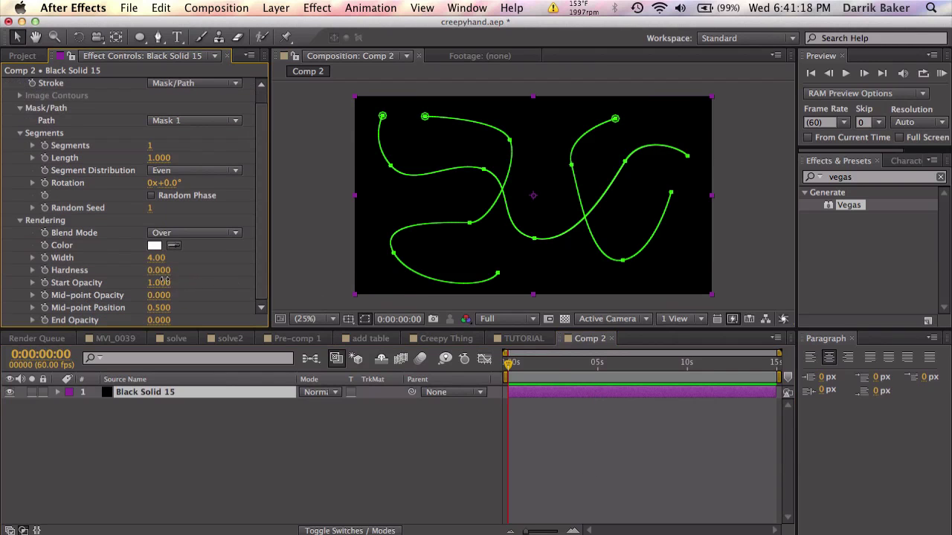
pyautogui.click(159, 283)
pyautogui.write('0')
pyautogui.press('Return')
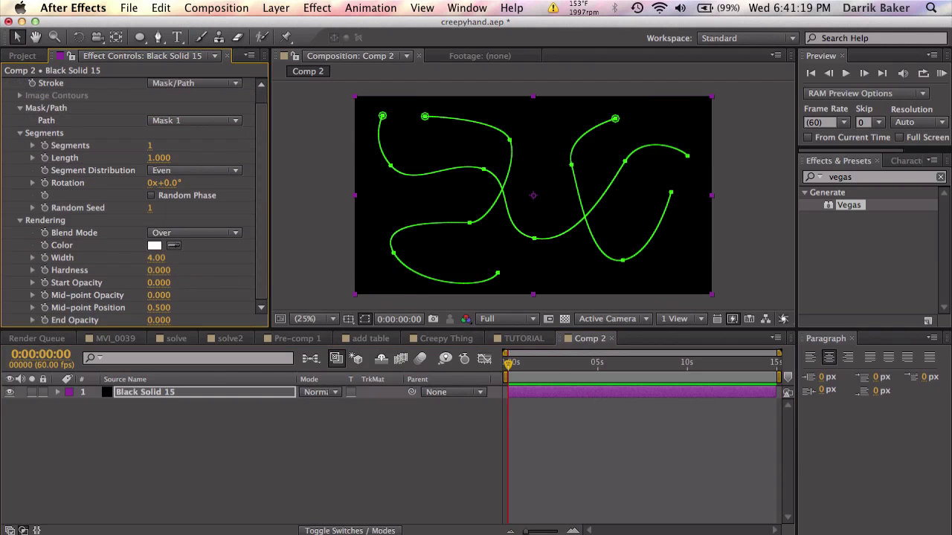
pyautogui.click(164, 294)
pyautogui.write('1')
pyautogui.press('Return')
pyautogui.click(609, 464)
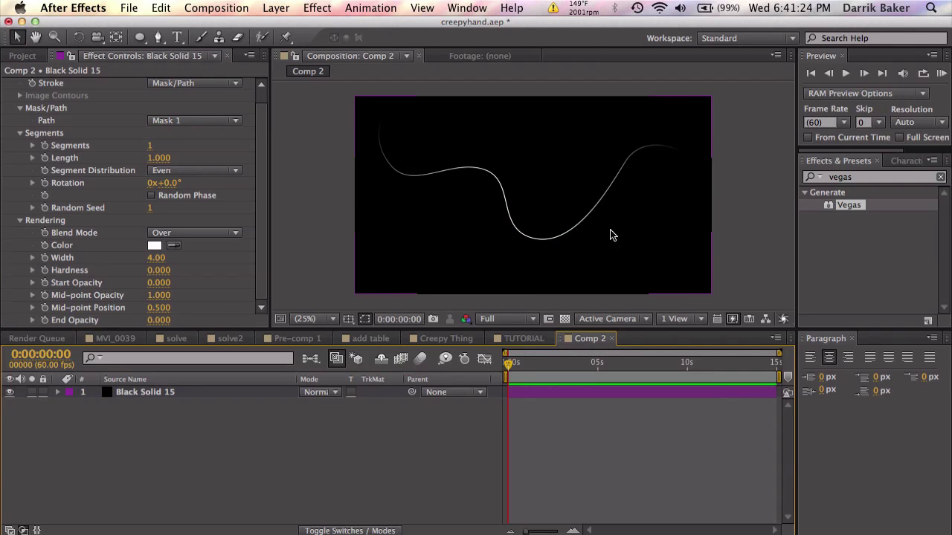
pyautogui.moveTo(513, 362)
pyautogui.mouseDown()
pyautogui.moveTo(529, 362)
pyautogui.moveTo(506, 362)
pyautogui.mouseUp()
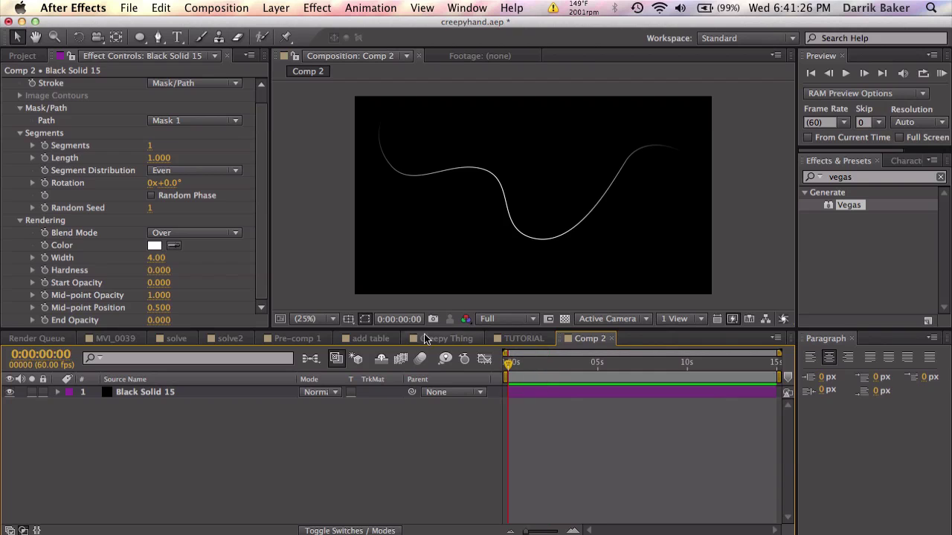
# - Set the Vegas blend mode to Transparent
pyautogui.click(205, 231)
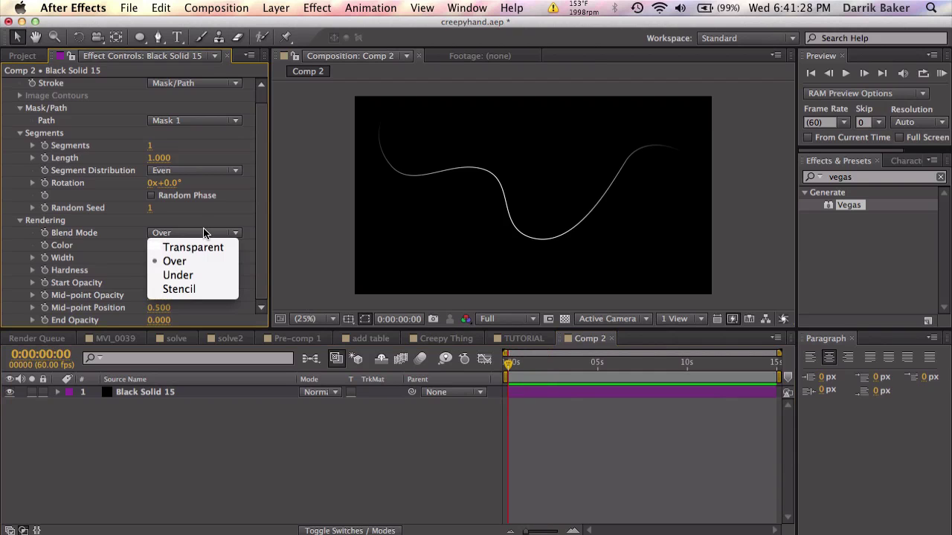
pyautogui.click(201, 246)
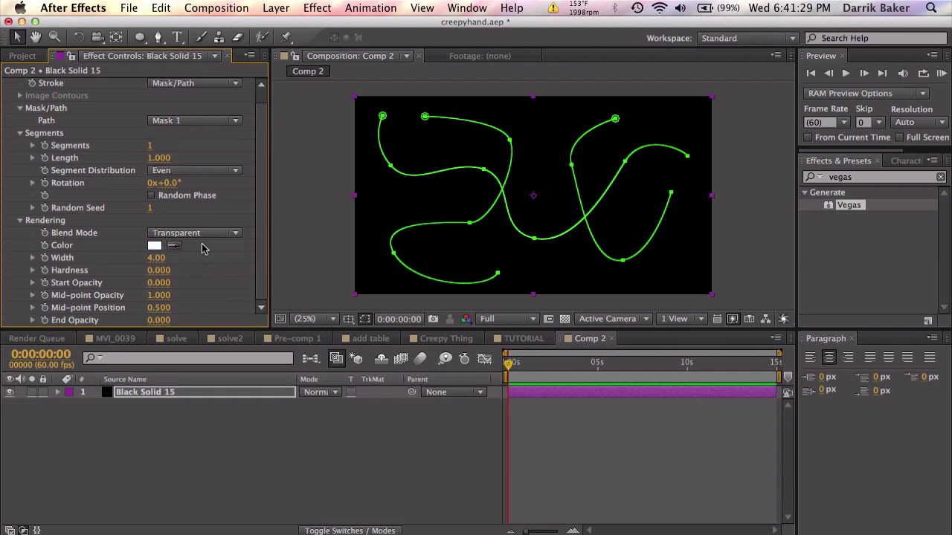
pyautogui.click(564, 318)
pyautogui.click(564, 318)
# - Duplicate Vegas and set Vegas 2 to trace Mask 2 with blend mode Over
pyautogui.scroll(1, 189, 205)
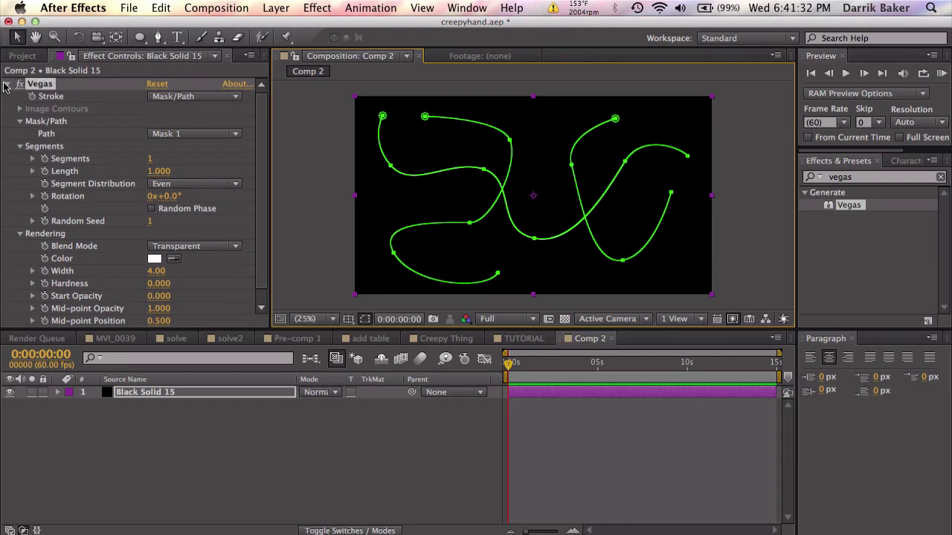
pyautogui.click(7, 84)
pyautogui.press('super+d')
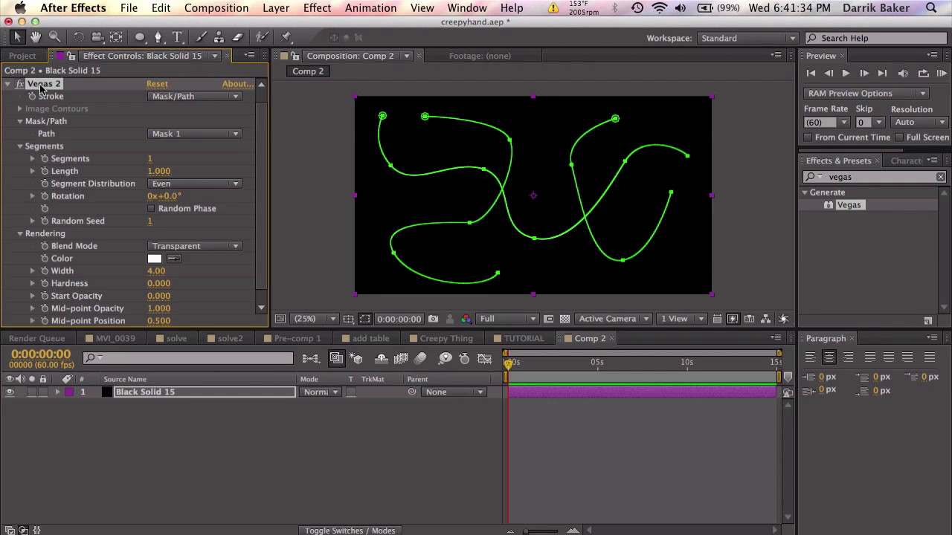
pyautogui.click(184, 133)
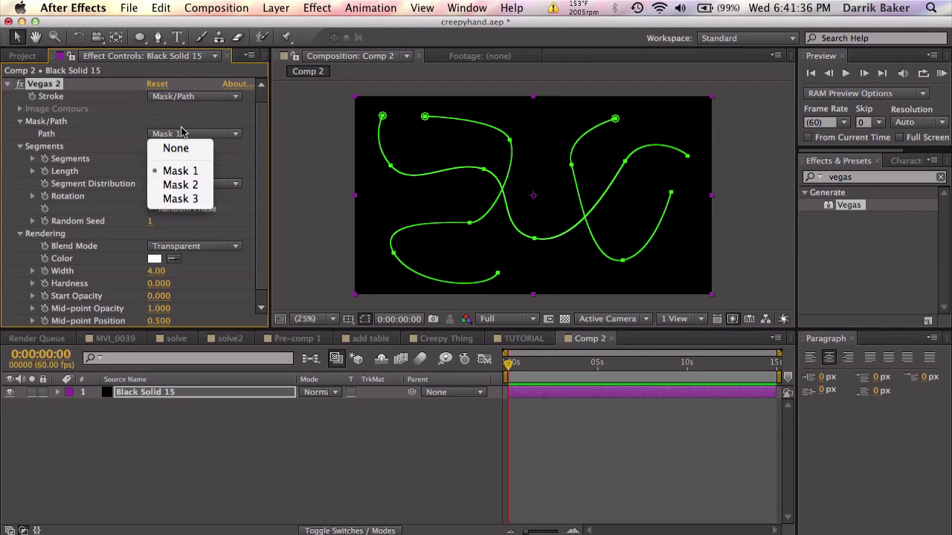
pyautogui.click(184, 183)
pyautogui.scroll(-1, 200, 221)
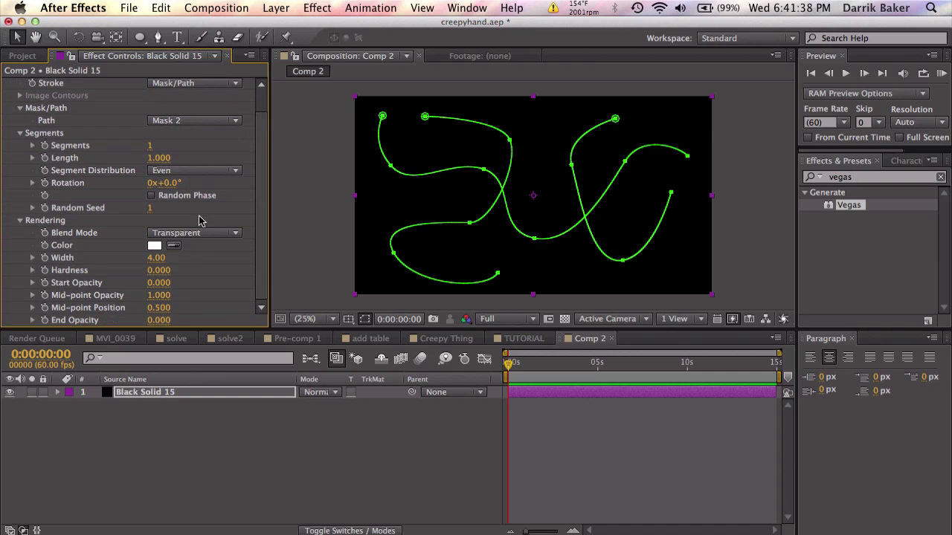
pyautogui.click(200, 233)
pyautogui.click(203, 261)
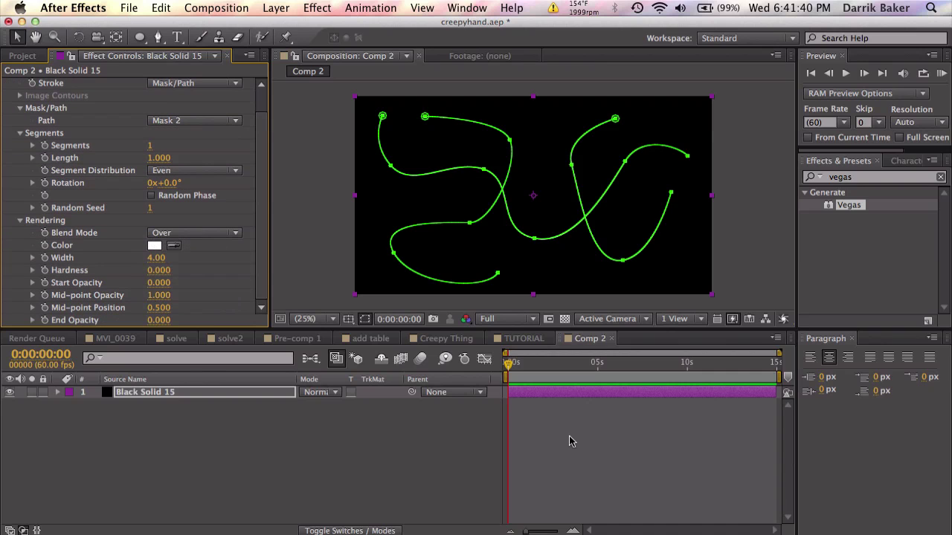
pyautogui.click(588, 451)
# - Duplicate Vegas 2 and set Vegas 3 to trace Mask 3
pyautogui.scroll(2, 34, 89)
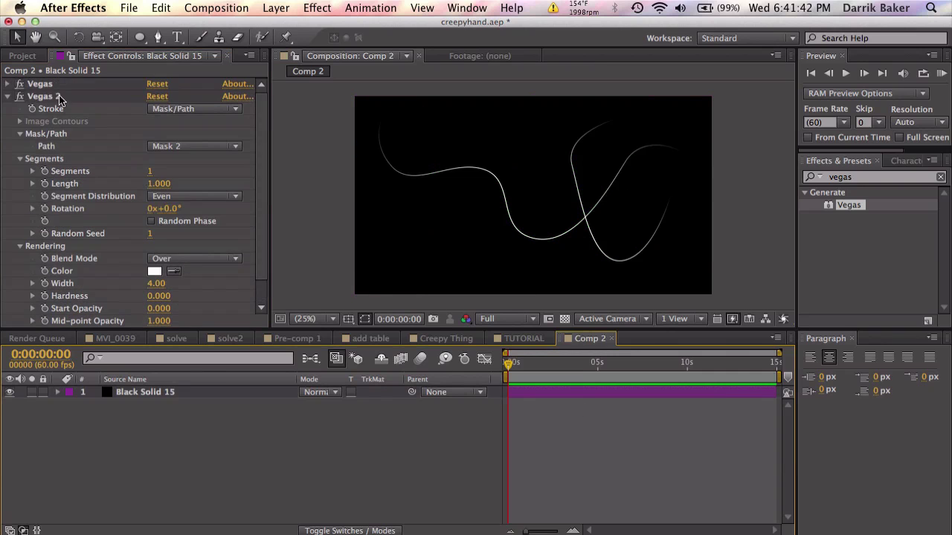
pyautogui.scroll(-1, 32, 88)
pyautogui.scroll(2, 52, 89)
pyautogui.click(51, 93)
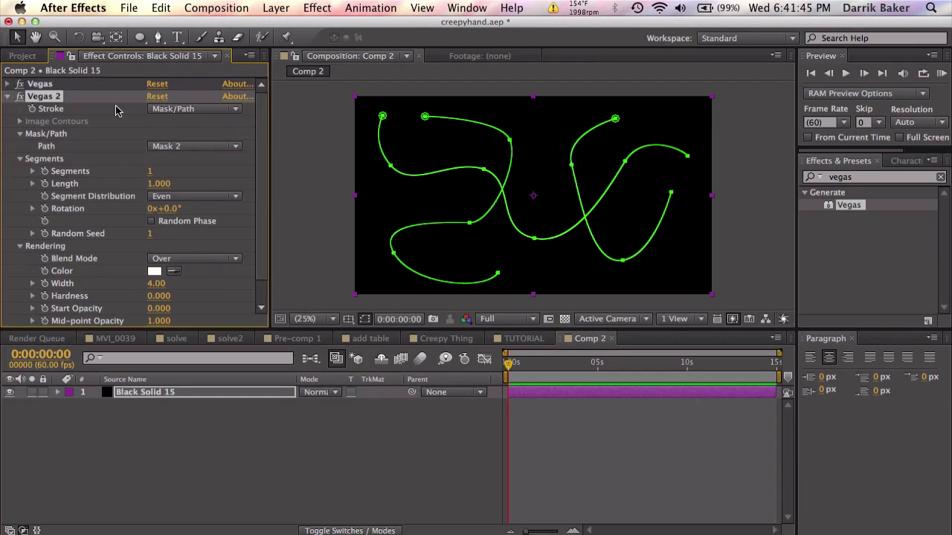
pyautogui.press('super+d')
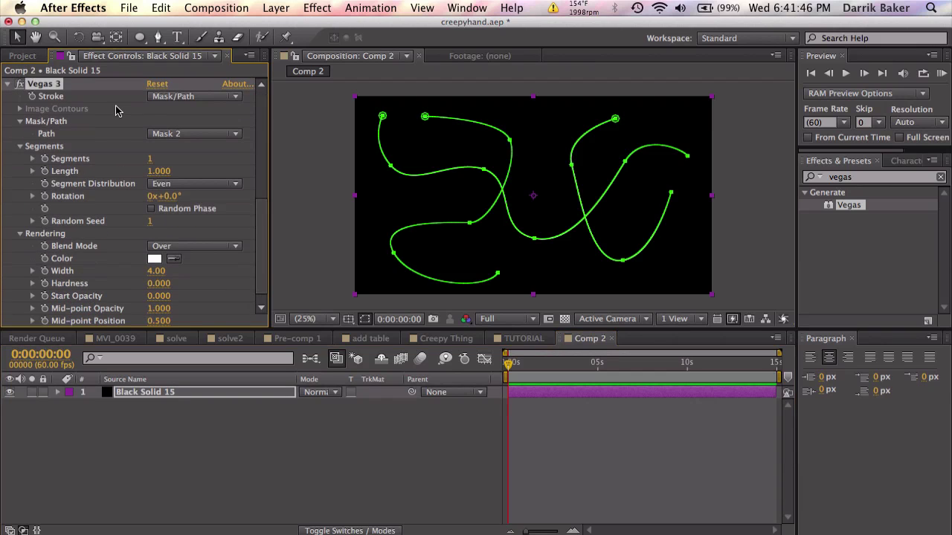
pyautogui.click(195, 134)
pyautogui.click(192, 201)
pyautogui.click(593, 478)
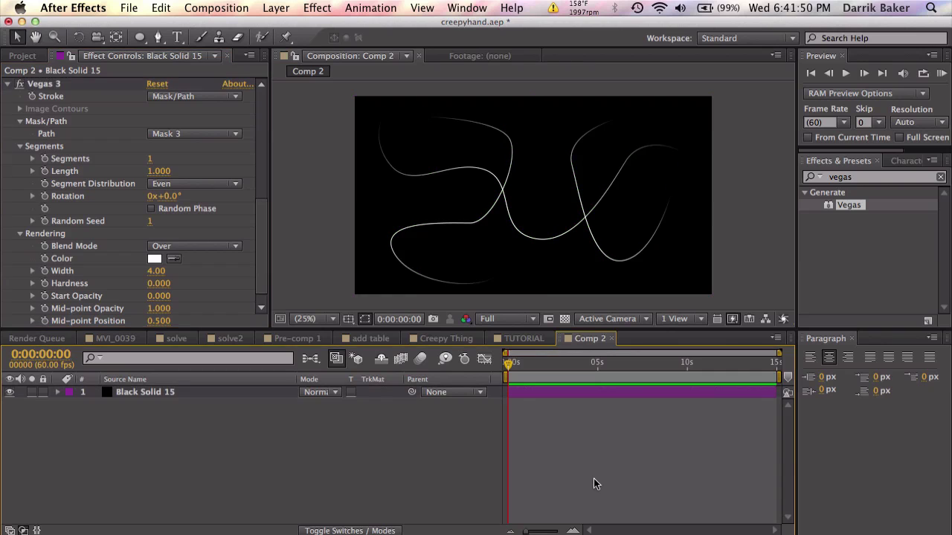
pyautogui.click(565, 319)
pyautogui.click(565, 319)
pyautogui.moveTo(536, 363); pyautogui.dragTo(508, 370)
# - Pre-compose Black Solid 15 into a new composition named Lines
pyautogui.click(188, 392)
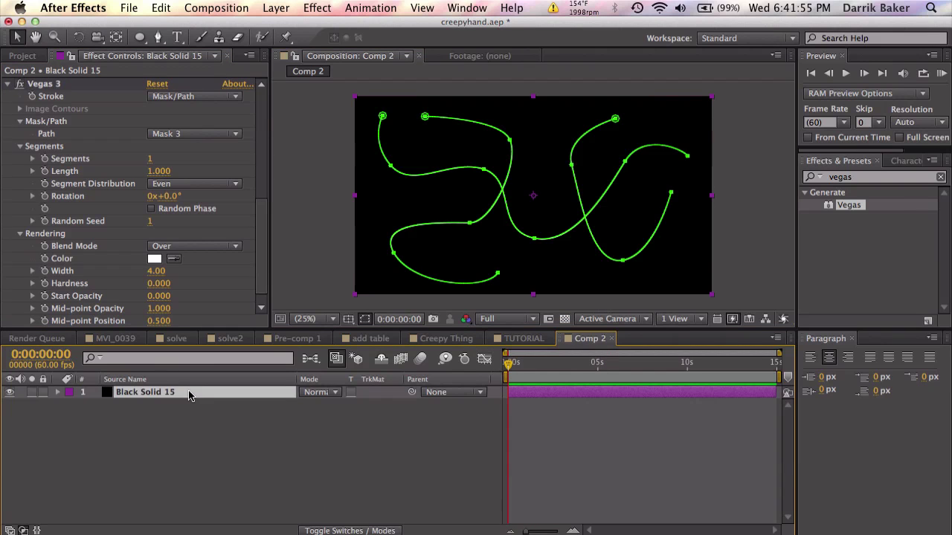
pyautogui.click(276, 8)
pyautogui.click(323, 500)
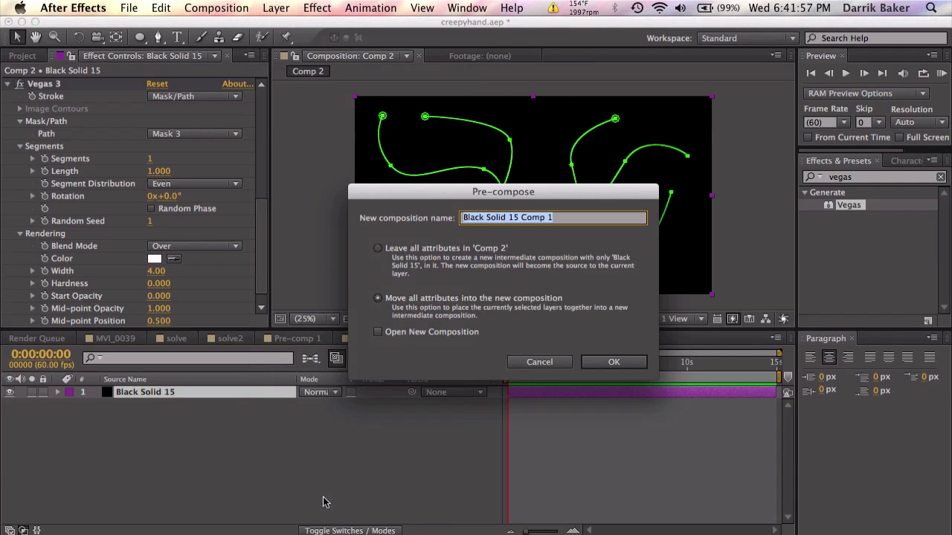
pyautogui.write('Lines')
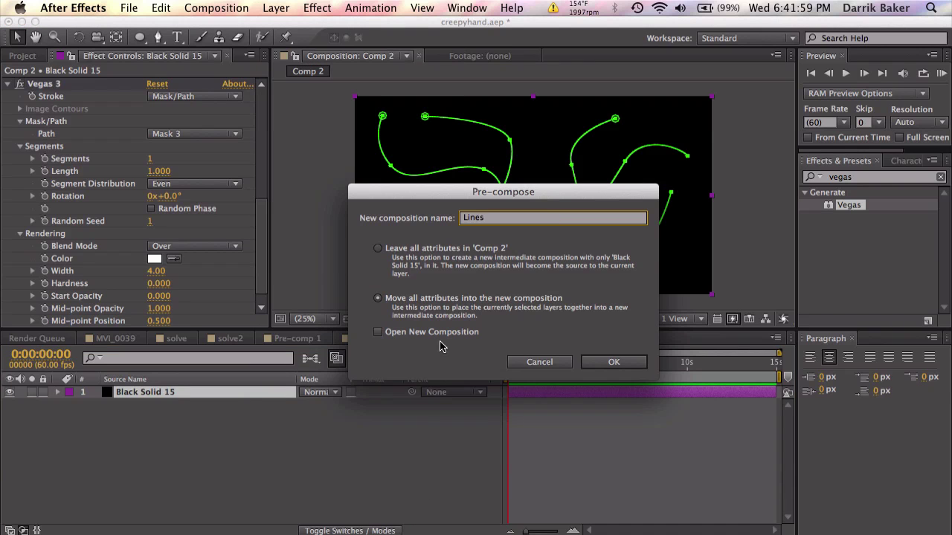
pyautogui.click(612, 361)
# - Apply the Offset effect to the Lines layer
pyautogui.click(891, 182)
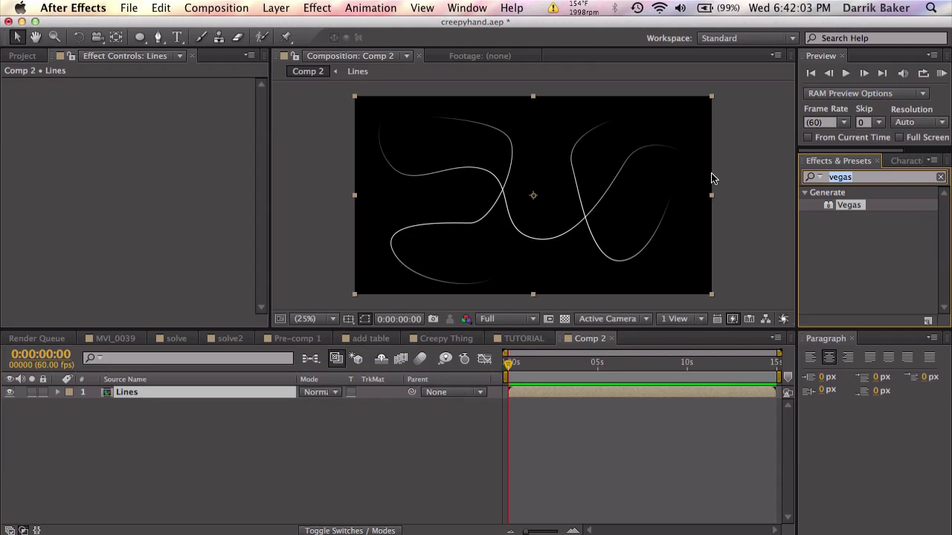
pyautogui.write('offse')
pyautogui.moveTo(849, 229); pyautogui.dragTo(662, 392)
# - Add Polar Coordinates to Lines and animate Offset's Shift Center To vertically by 14:59
pyautogui.click(838, 177)
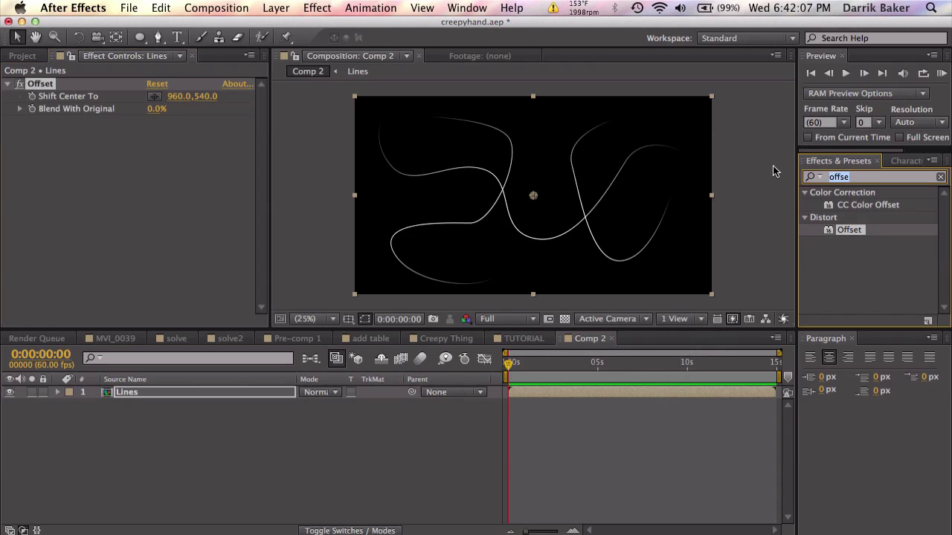
pyautogui.write('polar')
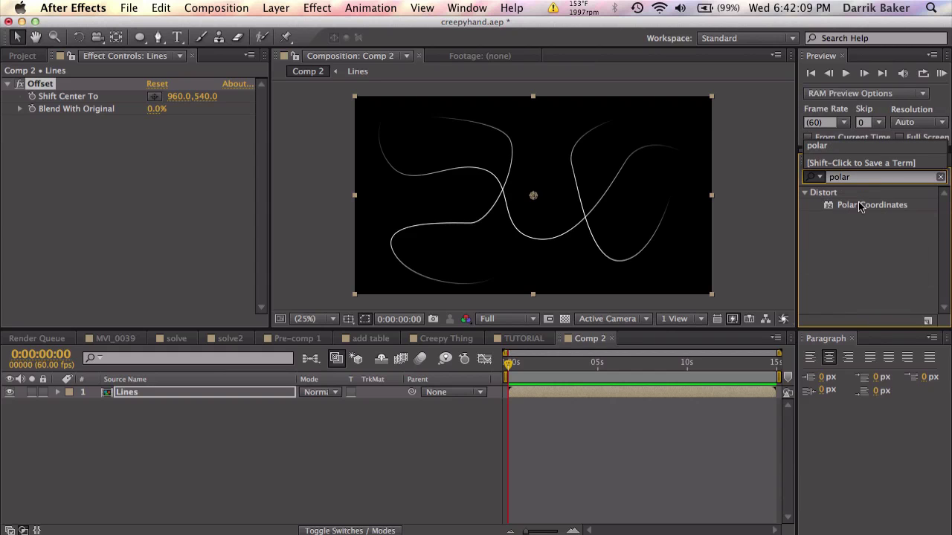
pyautogui.moveTo(861, 206); pyautogui.dragTo(609, 208)
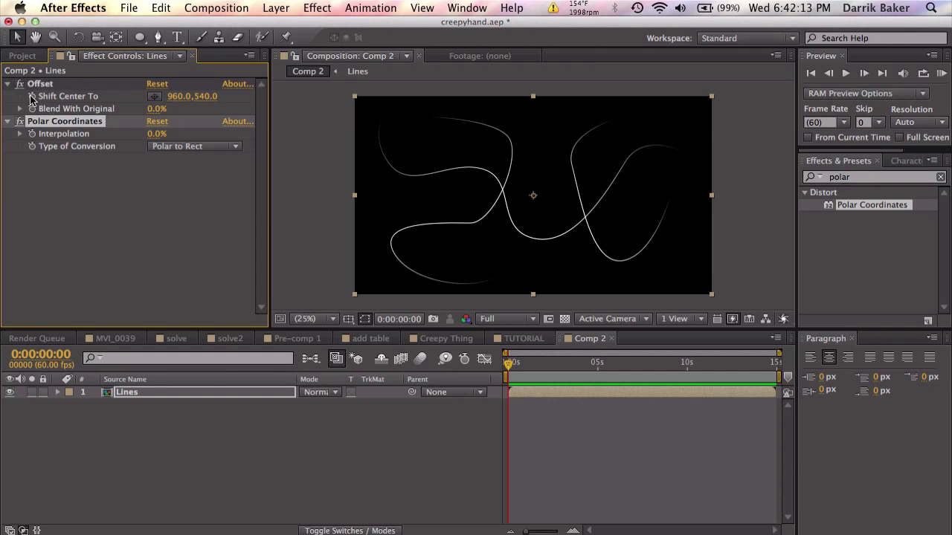
pyautogui.click(31, 98)
pyautogui.click(725, 364)
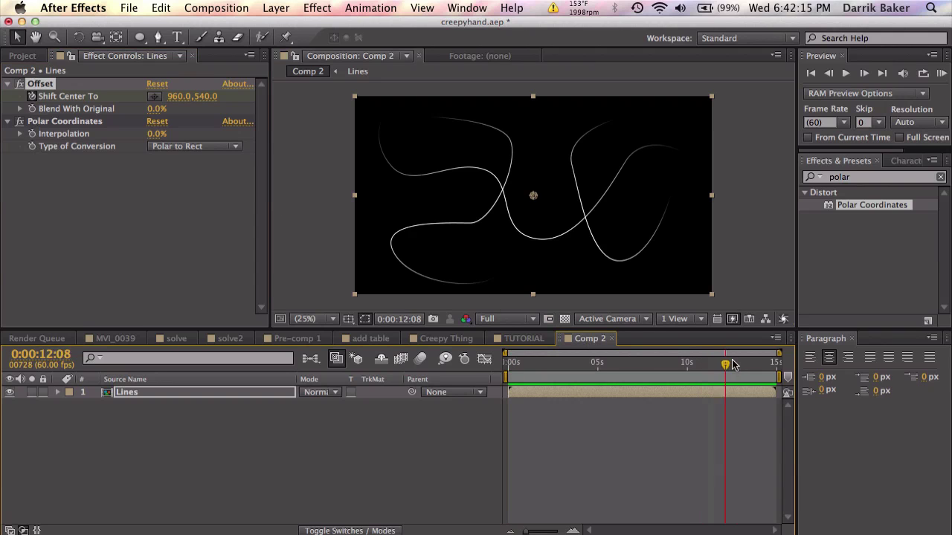
pyautogui.moveTo(732, 364); pyautogui.dragTo(788, 361)
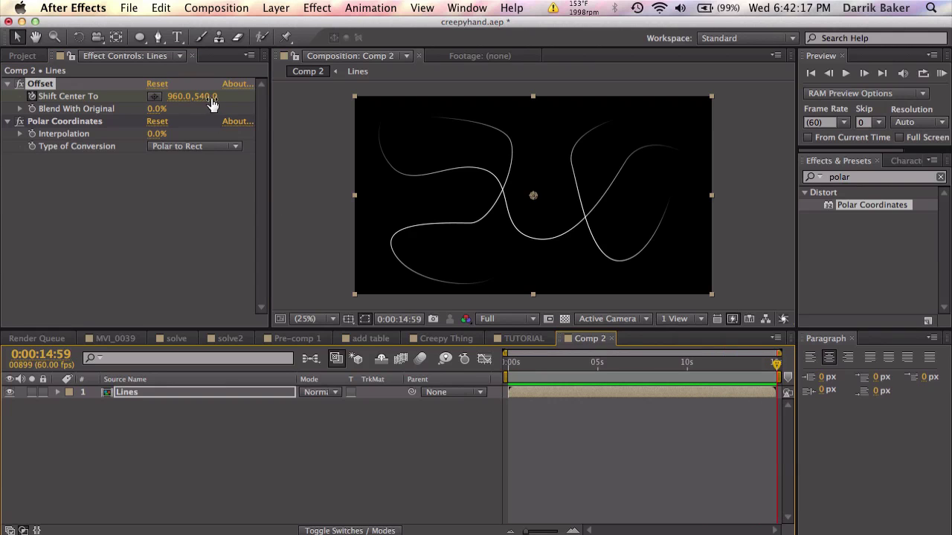
pyautogui.moveTo(211, 97); pyautogui.dragTo(567, 116)
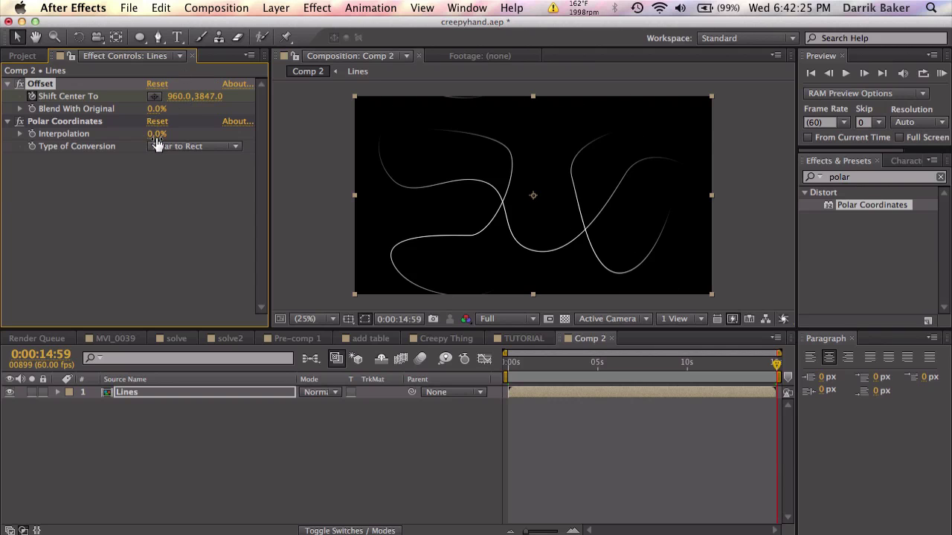
# - Set Polar Coordinates Interpolation to 100% with Rect to Polar conversion
pyautogui.moveTo(156, 135); pyautogui.dragTo(284, 131)
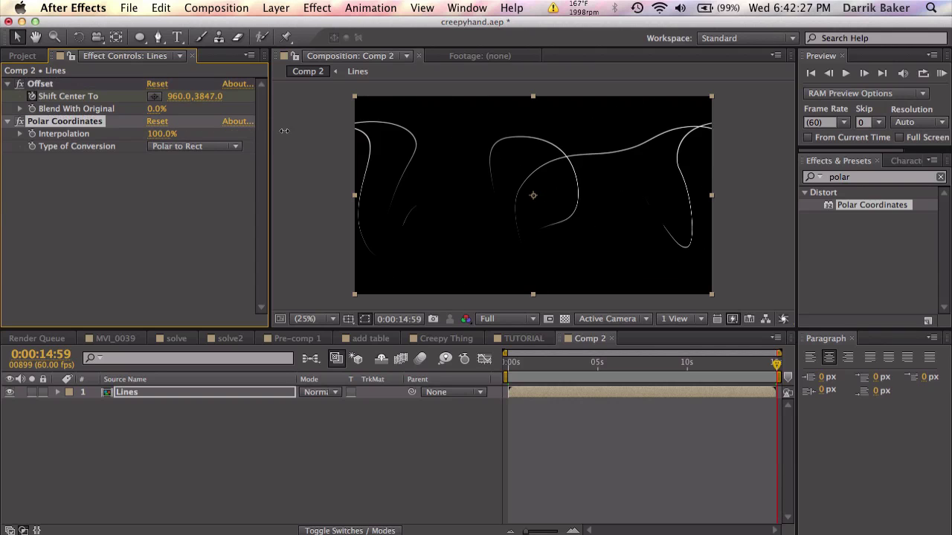
pyautogui.click(227, 146)
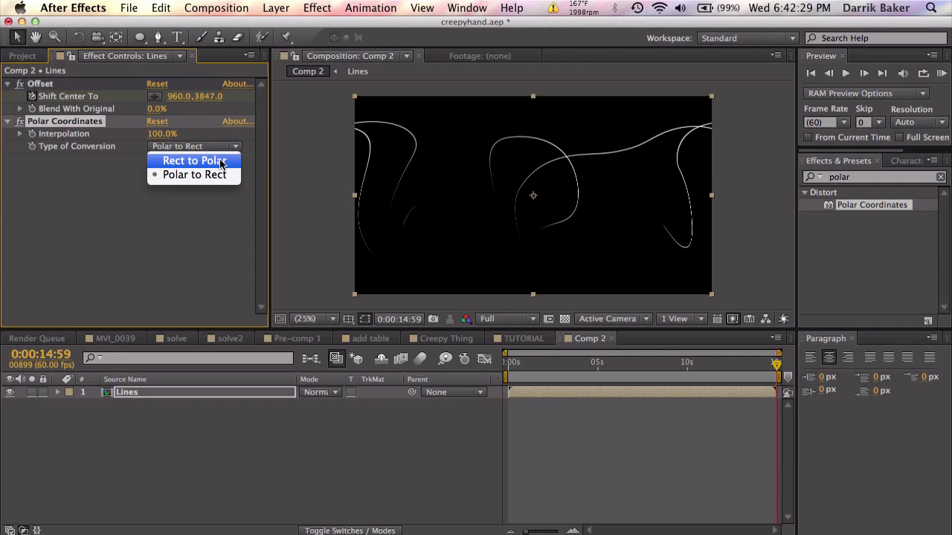
pyautogui.click(222, 163)
pyautogui.moveTo(553, 370); pyautogui.dragTo(619, 369)
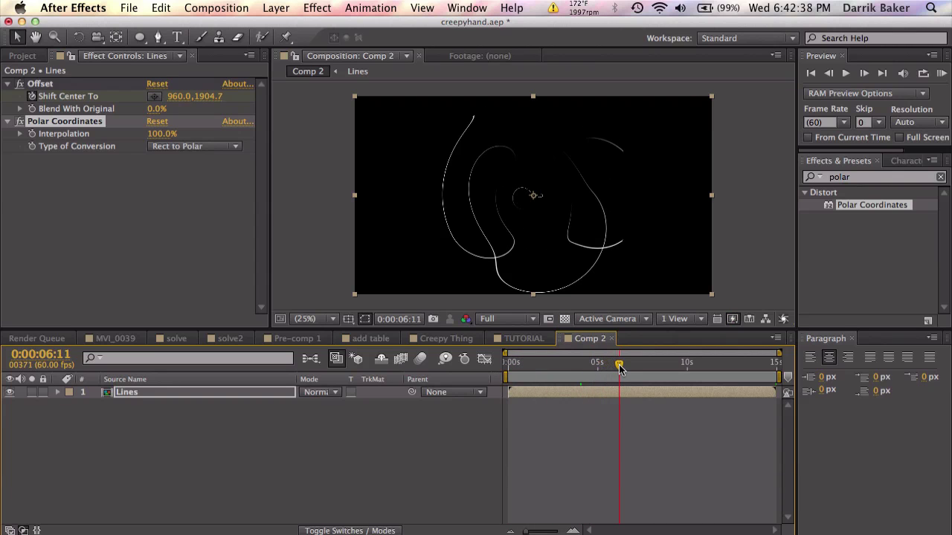
# - Add a new black solid, Black Solid 16, to the comp
pyautogui.click(275, 8)
pyautogui.moveTo(312, 25)
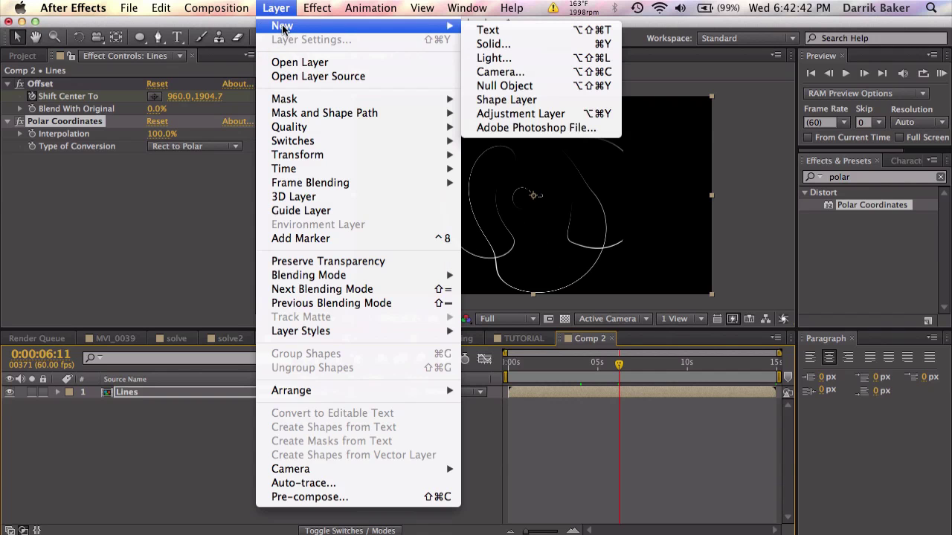
pyautogui.click(524, 43)
pyautogui.click(612, 440)
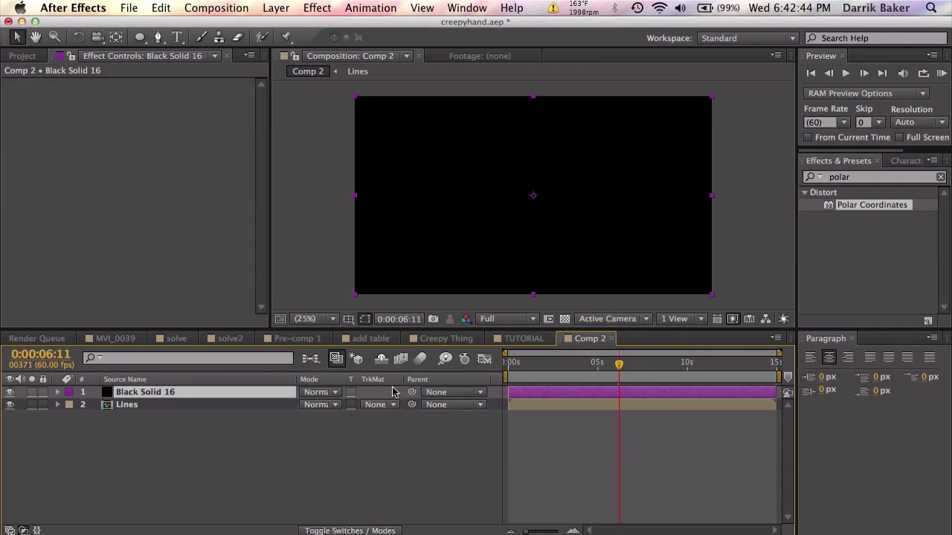
# - Draw a centred circular ellipse mask on Black Solid 16 with 192 px feather
pyautogui.moveTo(144, 42); pyautogui.dragTo(192, 68)
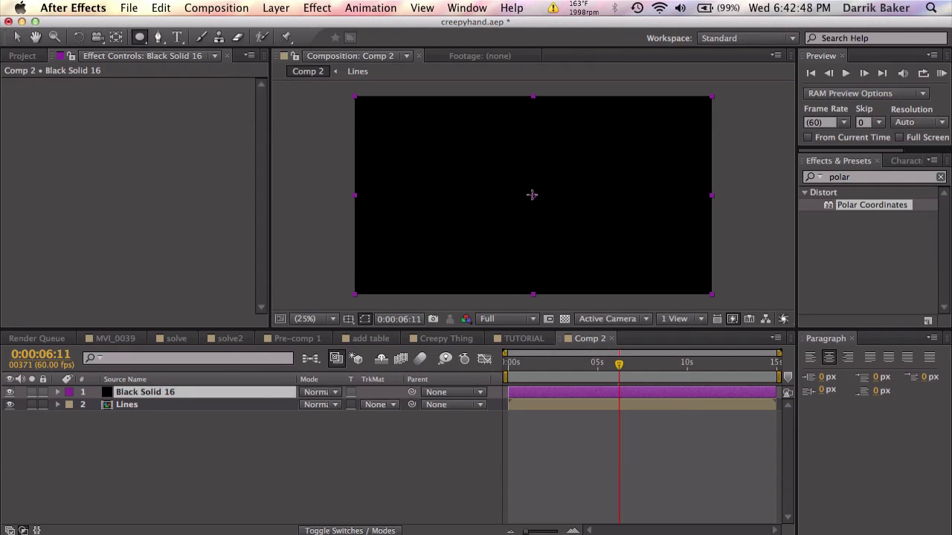
pyautogui.moveTo(531, 195); pyautogui.dragTo(621, 259)
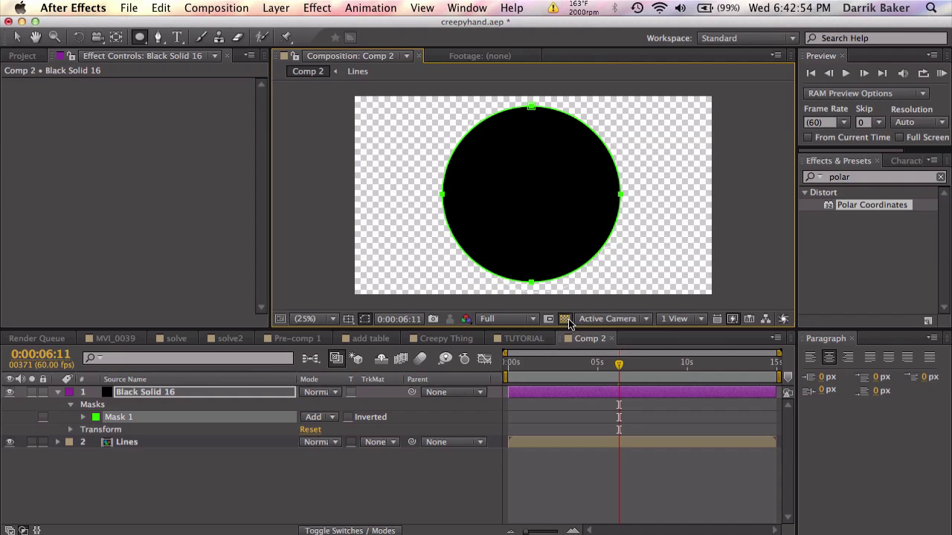
pyautogui.click(235, 393)
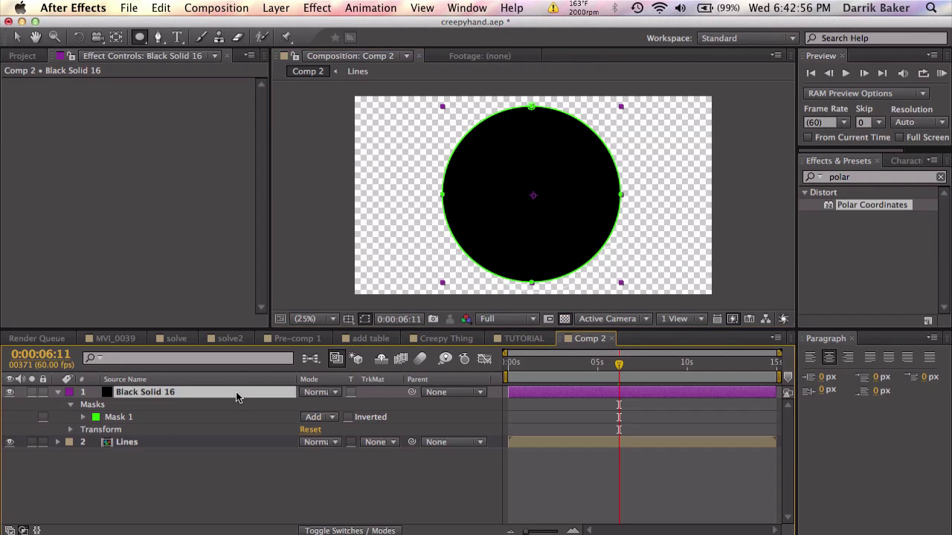
pyautogui.press('f')
pyautogui.moveTo(337, 419); pyautogui.dragTo(469, 401)
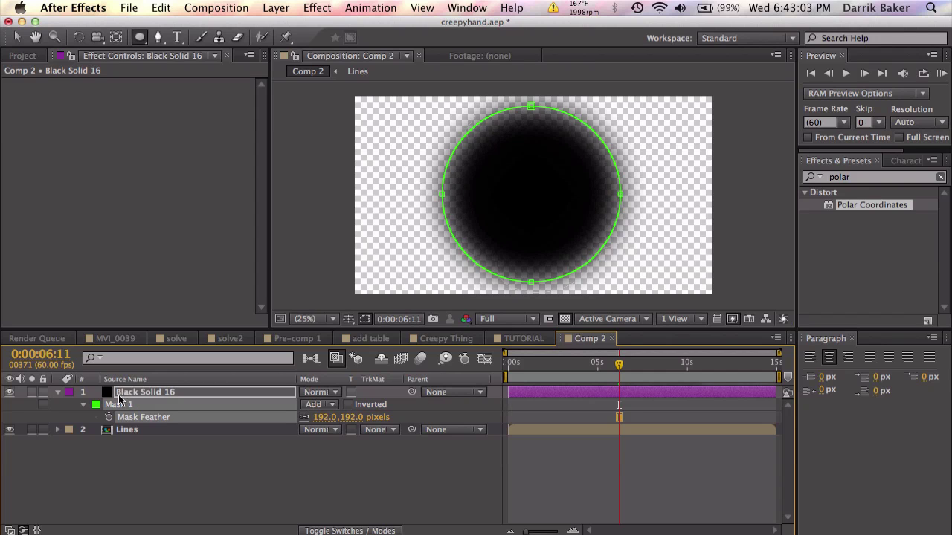
# - Set Lines to use Black Solid 16 as its Alpha Matte
pyautogui.click(379, 430)
pyautogui.click(390, 464)
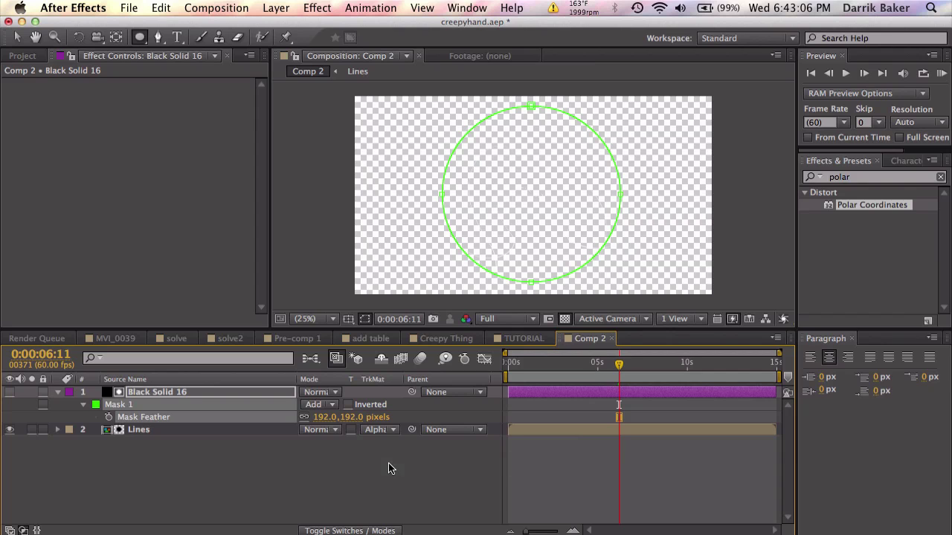
pyautogui.click(564, 319)
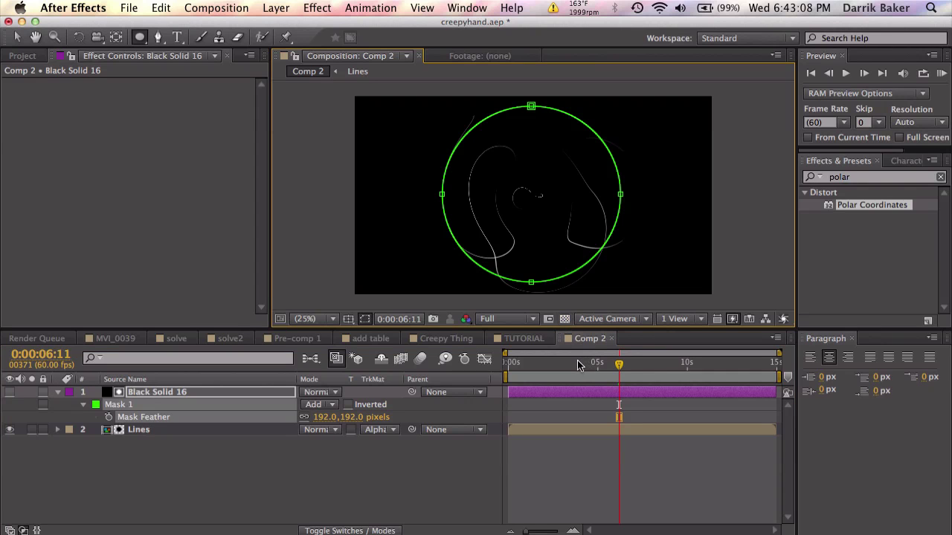
pyautogui.moveTo(577, 362); pyautogui.dragTo(538, 364)
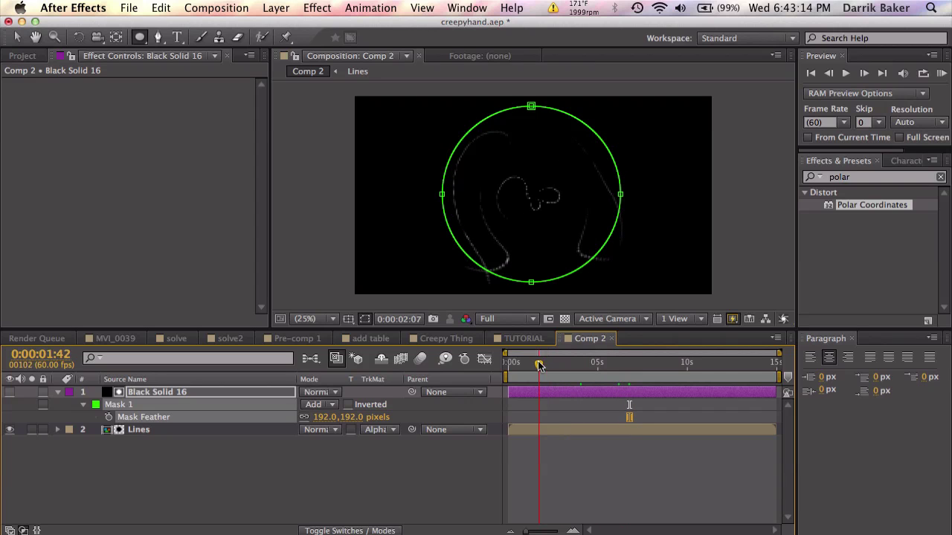
pyautogui.click(259, 393)
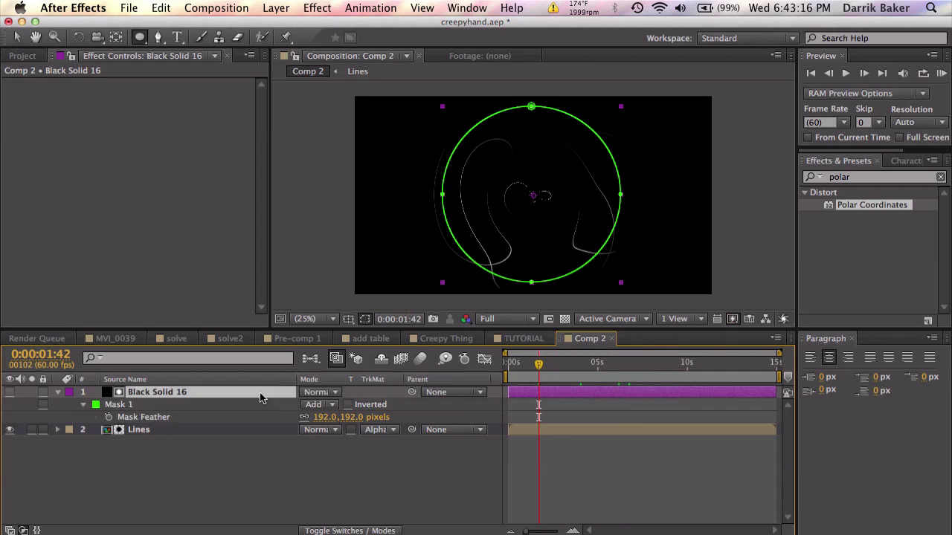
# - Pre-compose Black Solid 16 and Lines together as Circle Lines
pyautogui.keyDown('shift'); pyautogui.click(263, 430); pyautogui.keyUp('shift')
pyautogui.click(288, 7)
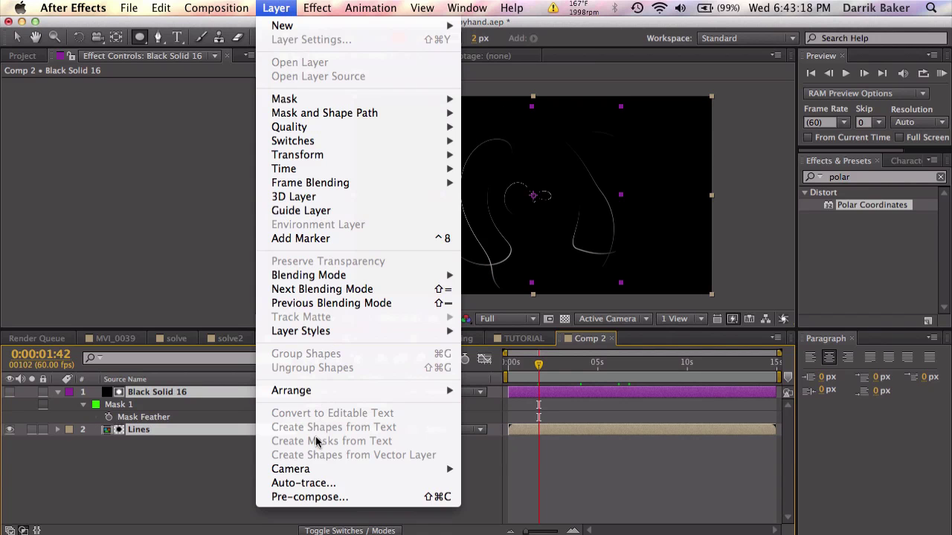
pyautogui.click(323, 498)
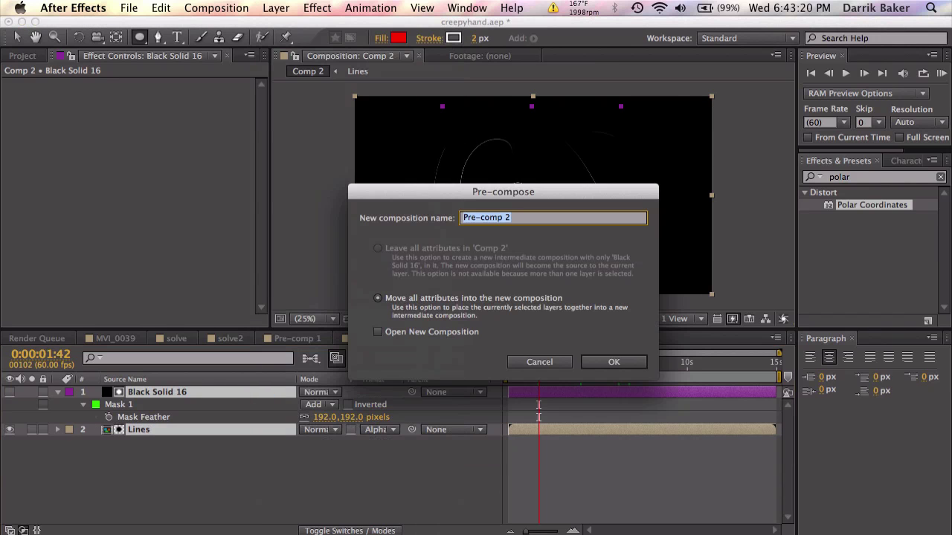
pyautogui.write('Circle Lines')
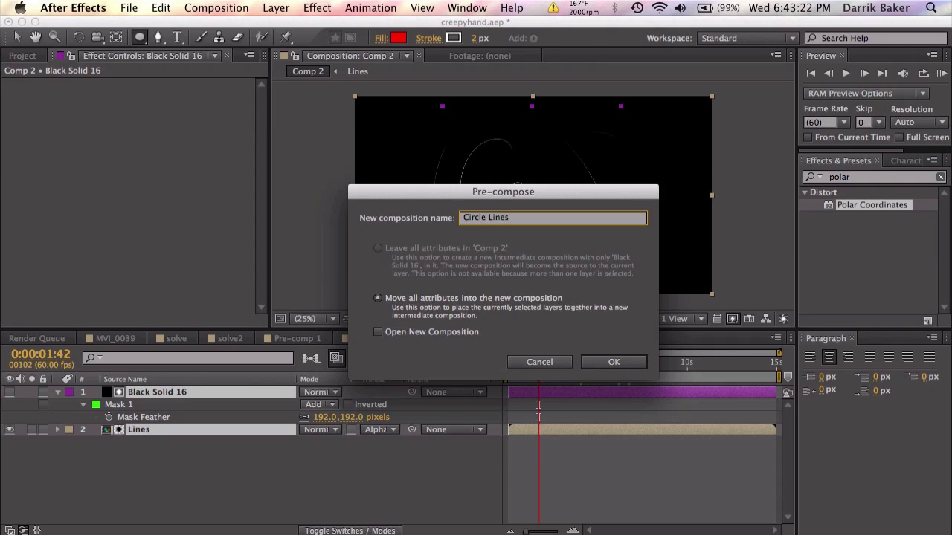
pyautogui.press('Return')
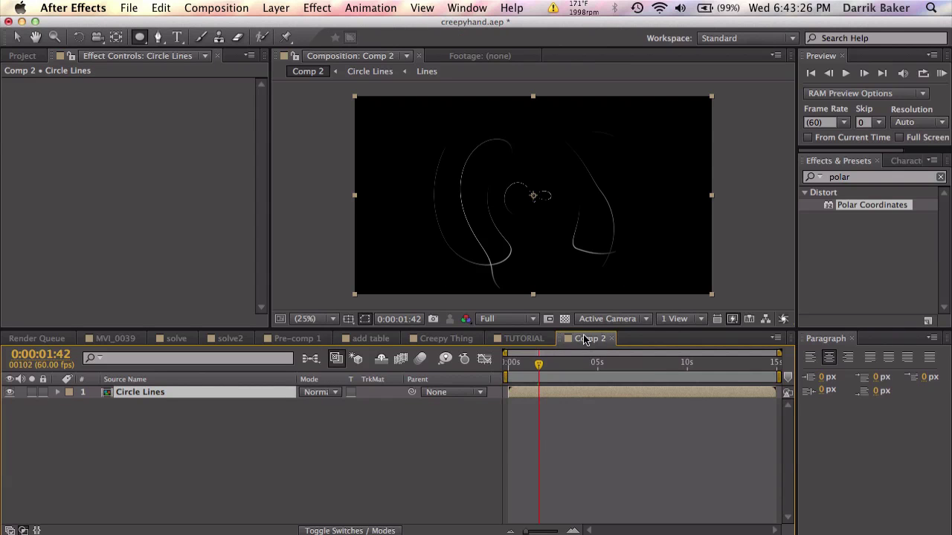
# - Rename Comp 2 to Creepy Energy in Composition Settings
pyautogui.press('super+k')
pyautogui.write('Creepy Energy')
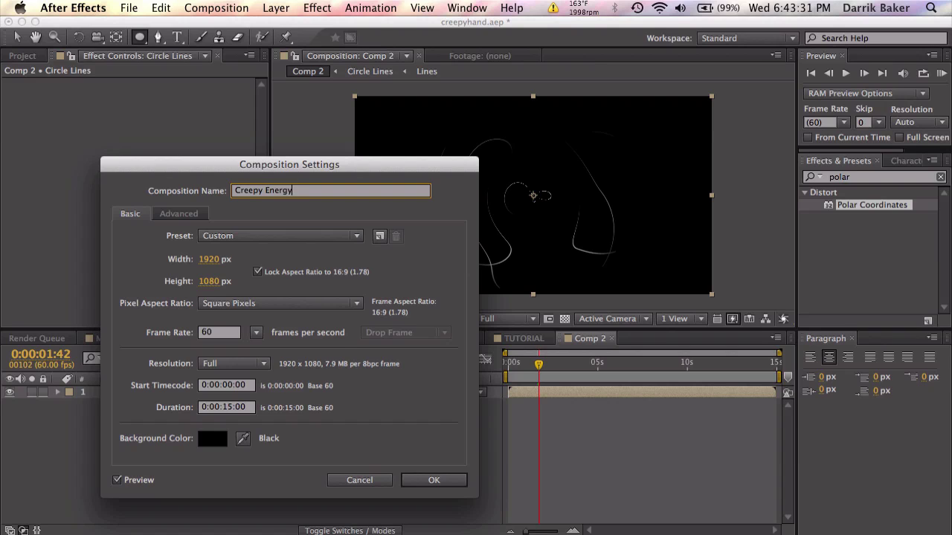
pyautogui.press('Return')
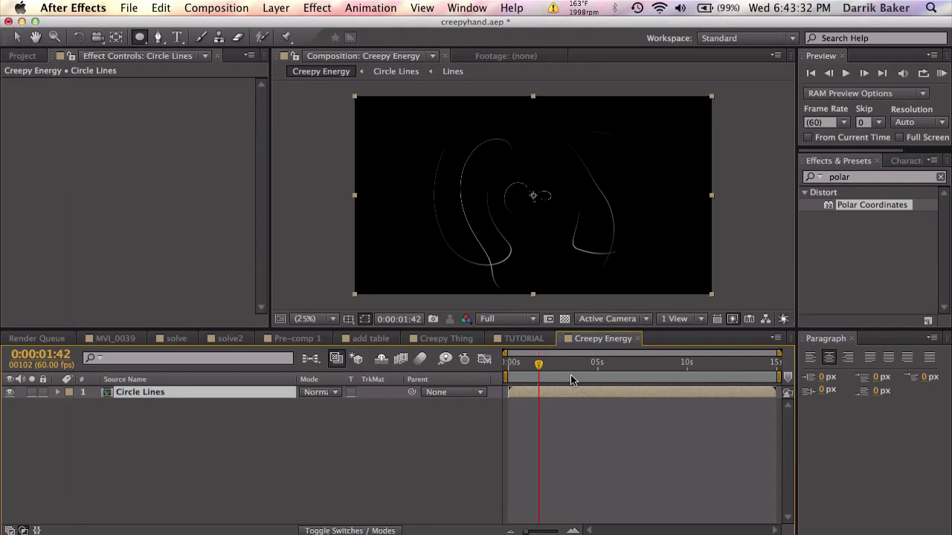
# - Scale the Circle Lines layer to 90%
pyautogui.moveTo(543, 369); pyautogui.dragTo(604, 366)
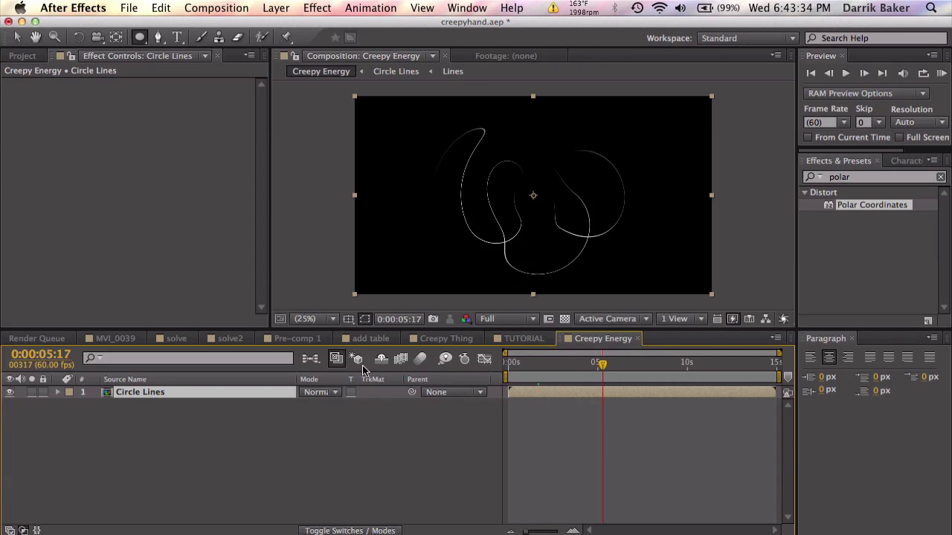
pyautogui.press('s')
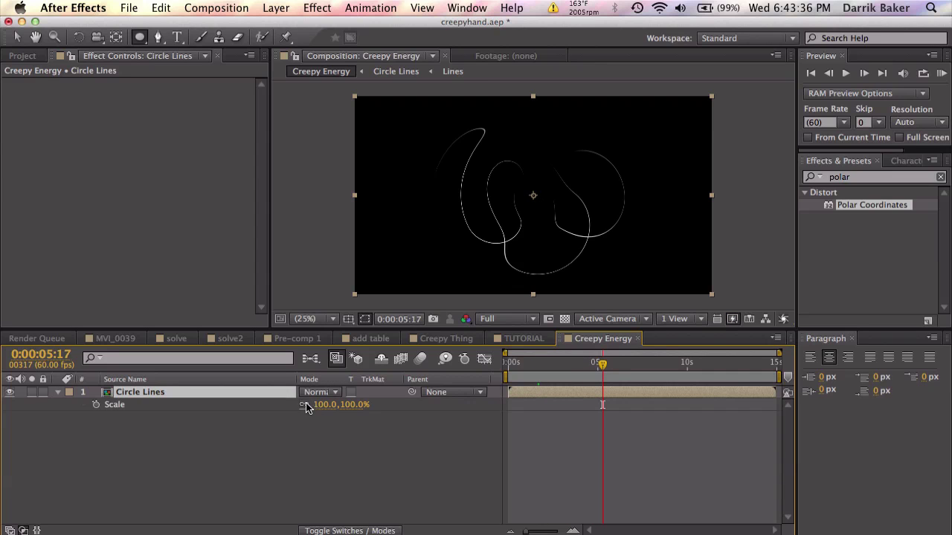
pyautogui.click(327, 405)
pyautogui.write('90')
pyautogui.press('Return')
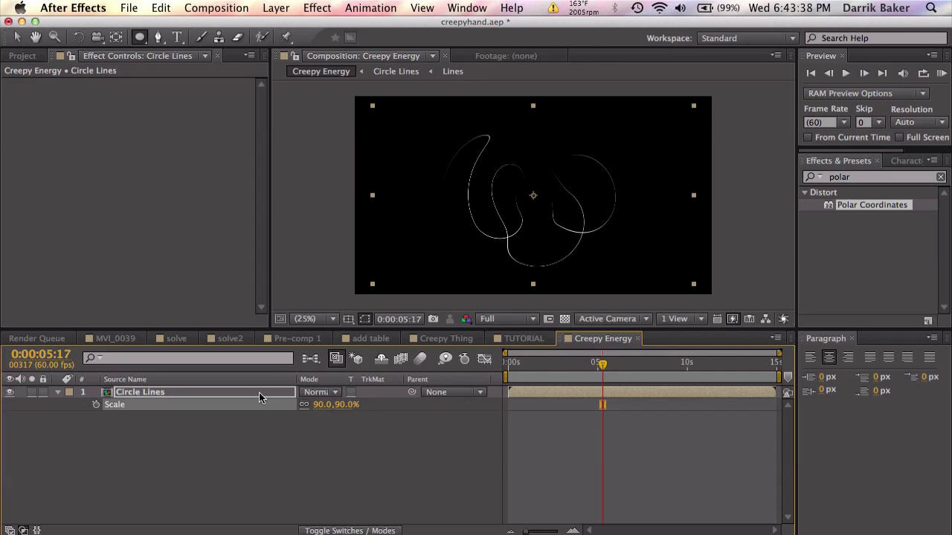
# - Apply the Fill effect to Circle Lines
pyautogui.click(259, 394)
pyautogui.click(845, 179)
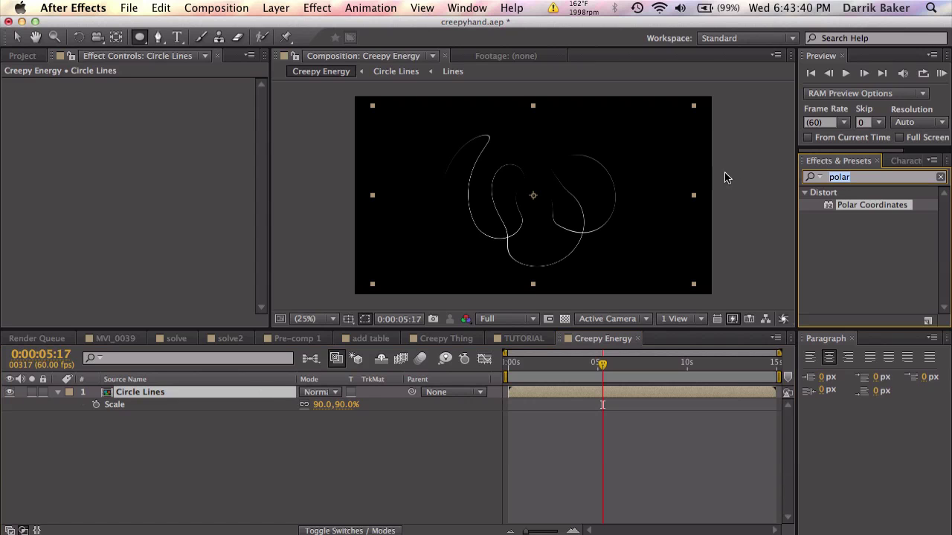
pyautogui.write('fill')
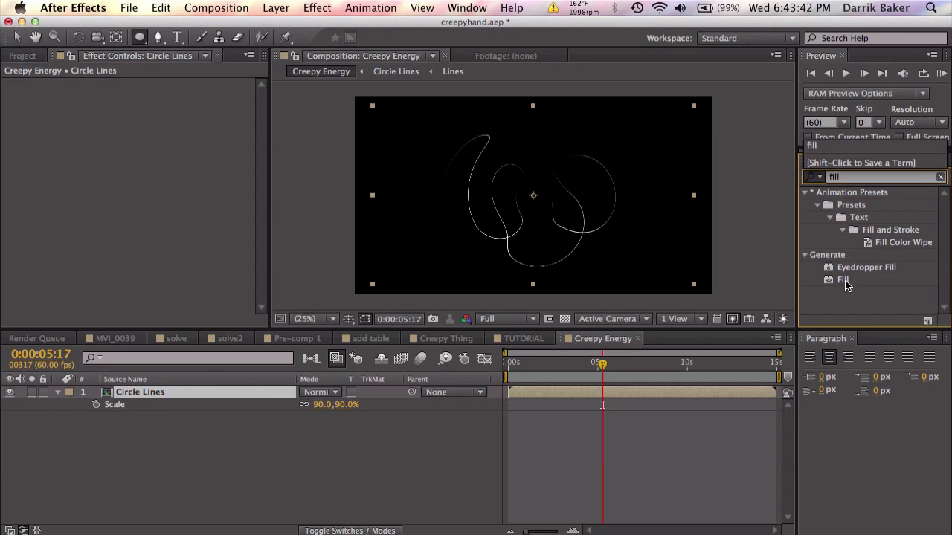
pyautogui.moveTo(843, 281); pyautogui.dragTo(730, 390)
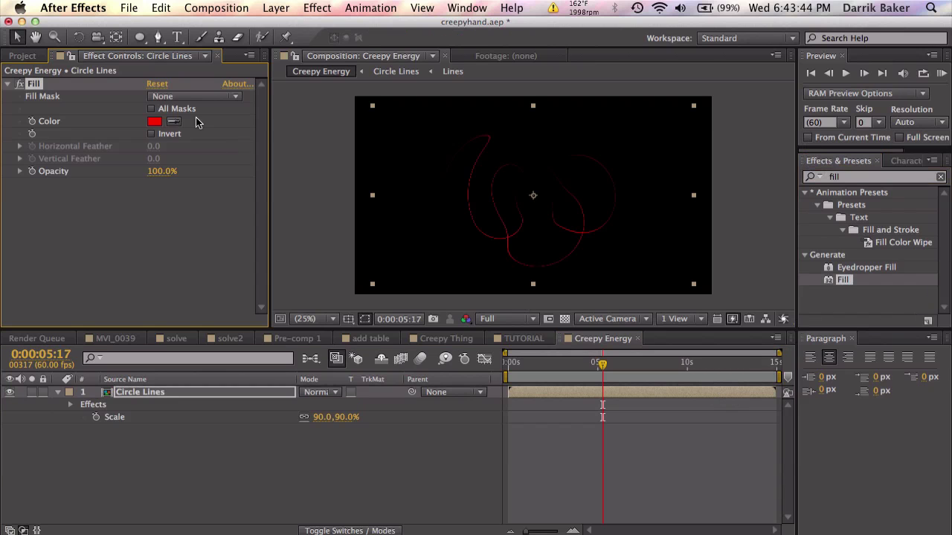
# - Add a white solid and place it beneath Circle Lines
pyautogui.click(275, 8)
pyautogui.moveTo(476, 23)
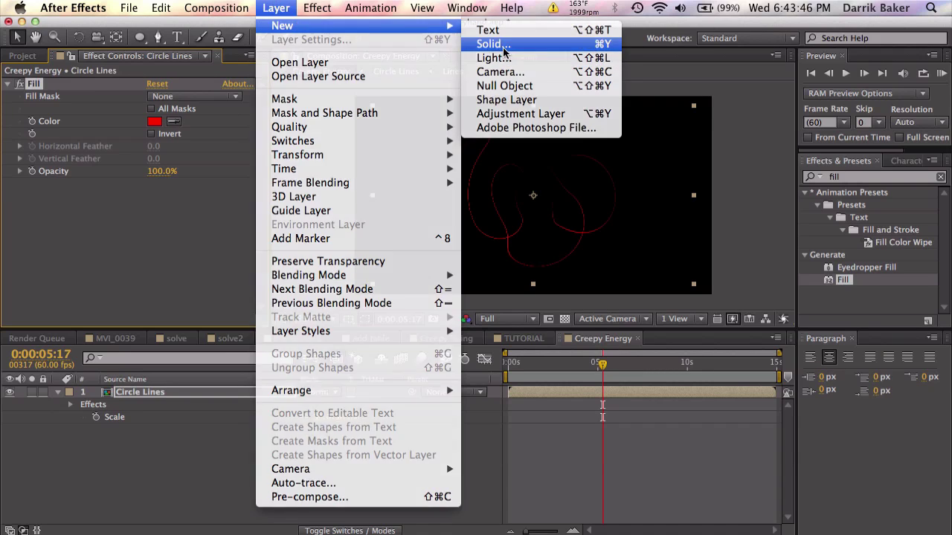
pyautogui.click(491, 43)
pyautogui.click(484, 399)
pyautogui.moveTo(417, 365); pyautogui.dragTo(365, 270)
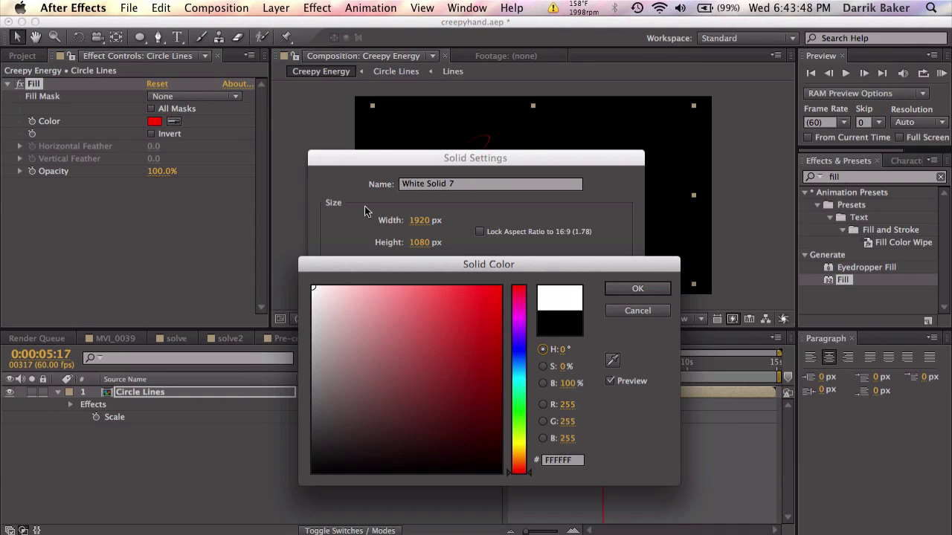
pyautogui.click(660, 290)
pyautogui.click(591, 441)
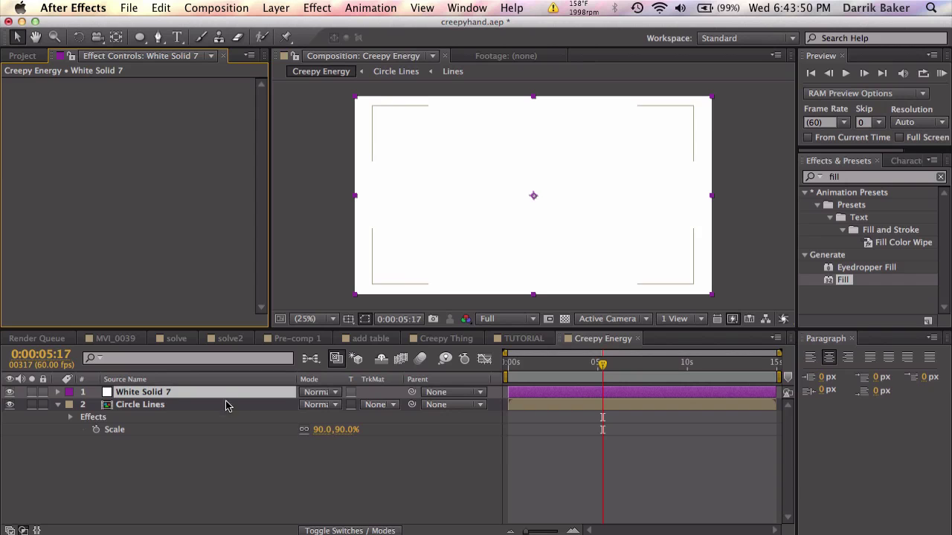
pyautogui.moveTo(223, 393); pyautogui.dragTo(213, 455)
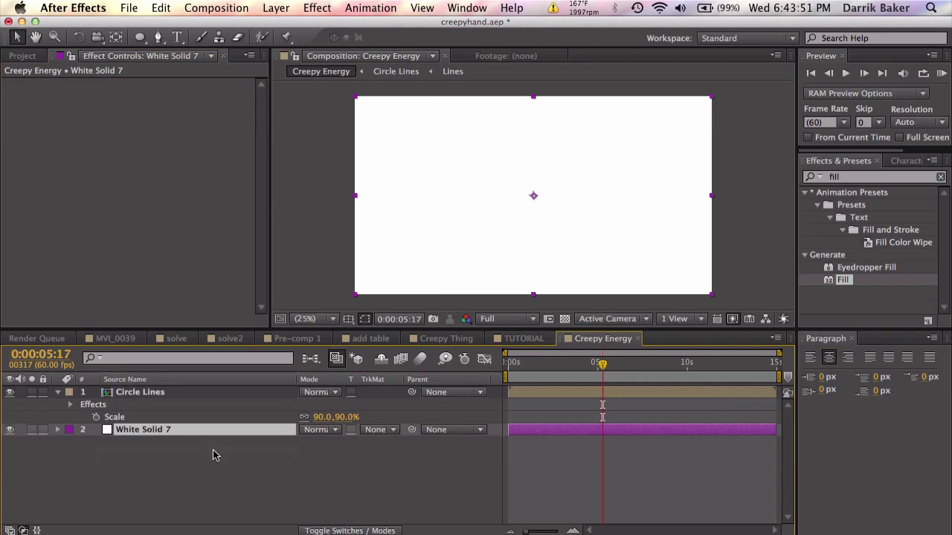
# - Set the Fill colour on Circle Lines to black, 000000
pyautogui.click(216, 393)
pyautogui.click(154, 121)
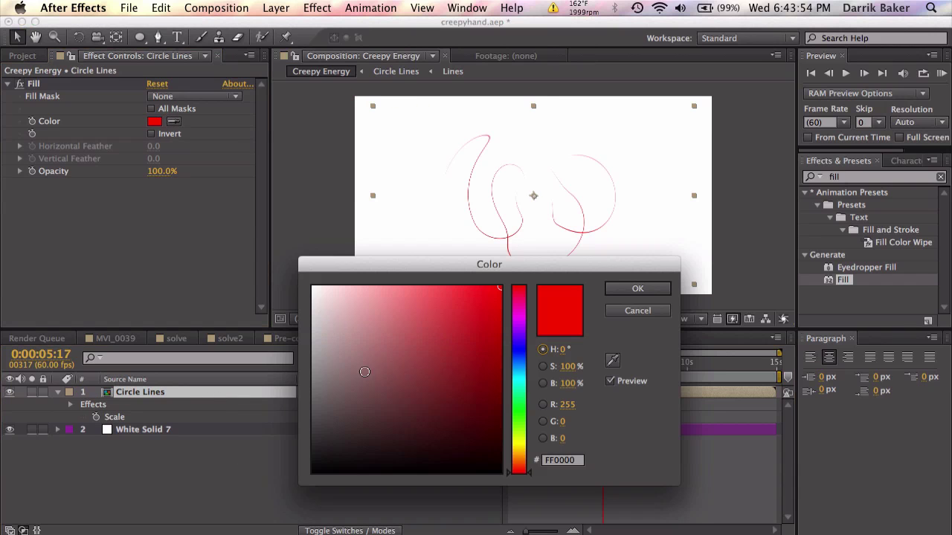
pyautogui.write('000000')
pyautogui.click(654, 290)
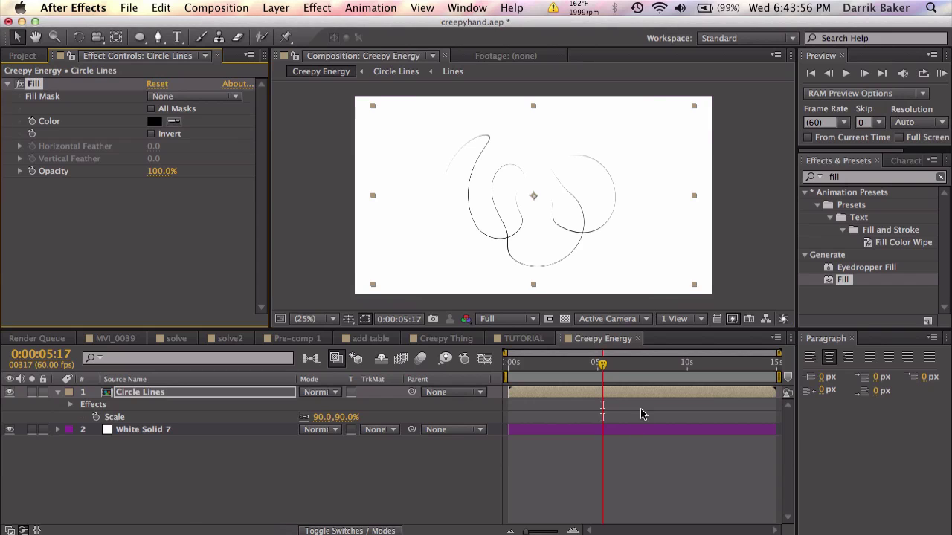
pyautogui.moveTo(604, 378); pyautogui.dragTo(633, 364)
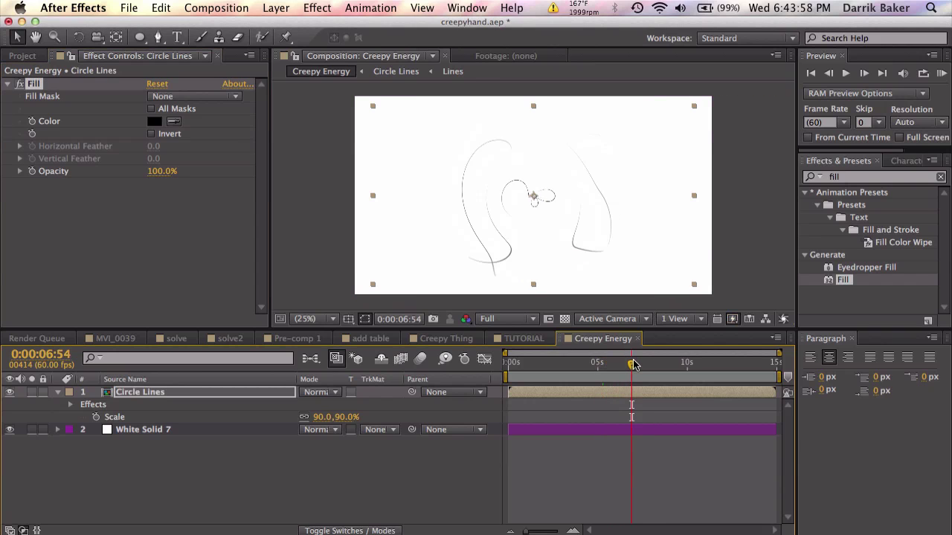
# - Inside Circle Lines > Lines, set Black Solid 15's Vegas width to 4 and Vegas 3 width to 7
pyautogui.doubleClick(557, 393)
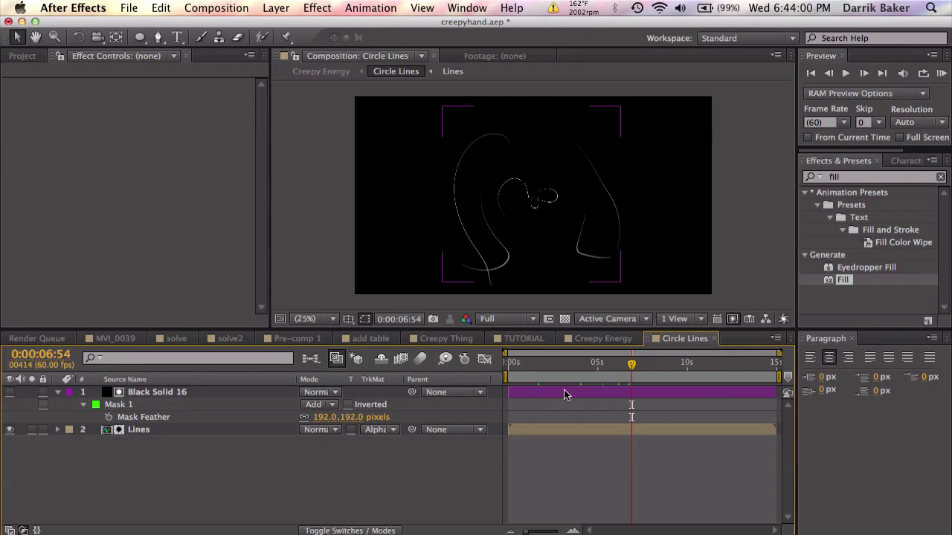
pyautogui.click(574, 392)
pyautogui.doubleClick(580, 430)
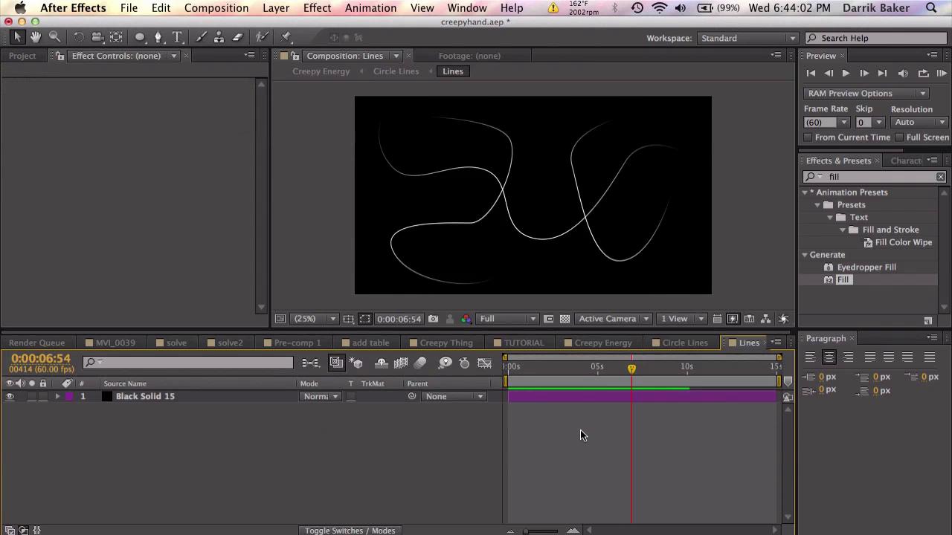
pyautogui.click(602, 394)
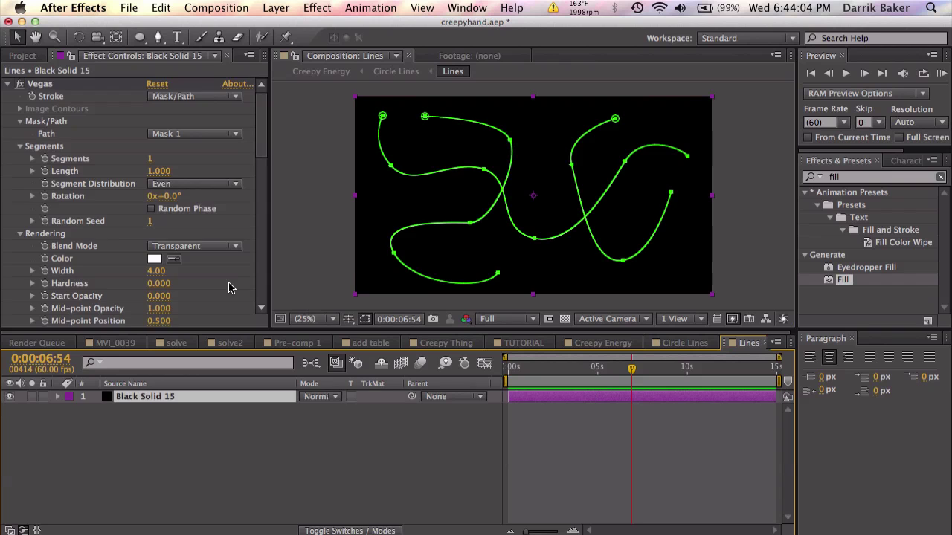
pyautogui.click(162, 273)
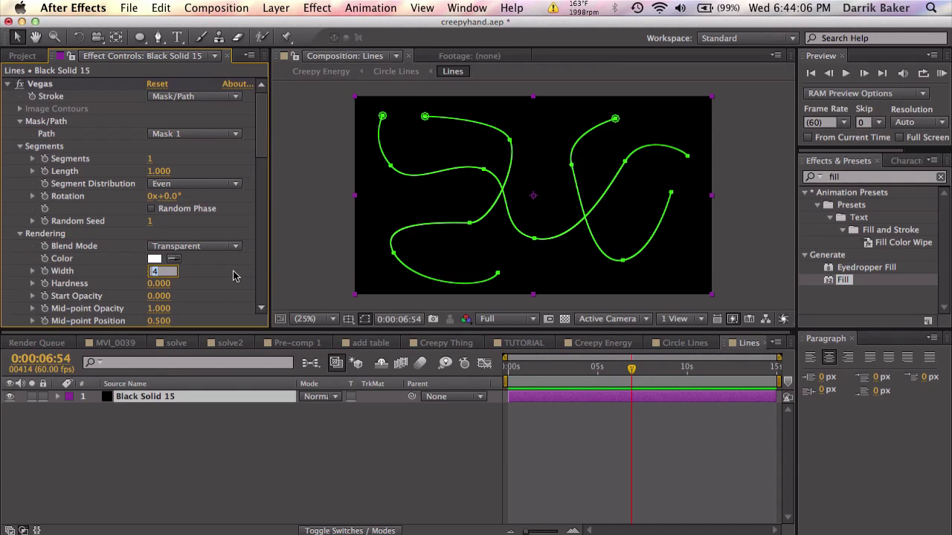
pyautogui.press('Return')
pyautogui.scroll(-8, 210, 302)
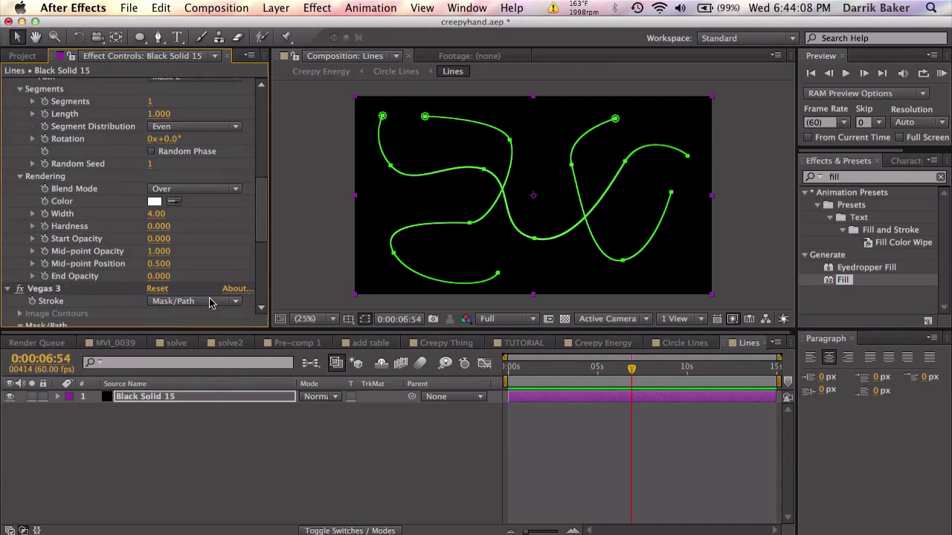
pyautogui.scroll(-1, 209, 302)
pyautogui.scroll(-6, 164, 201)
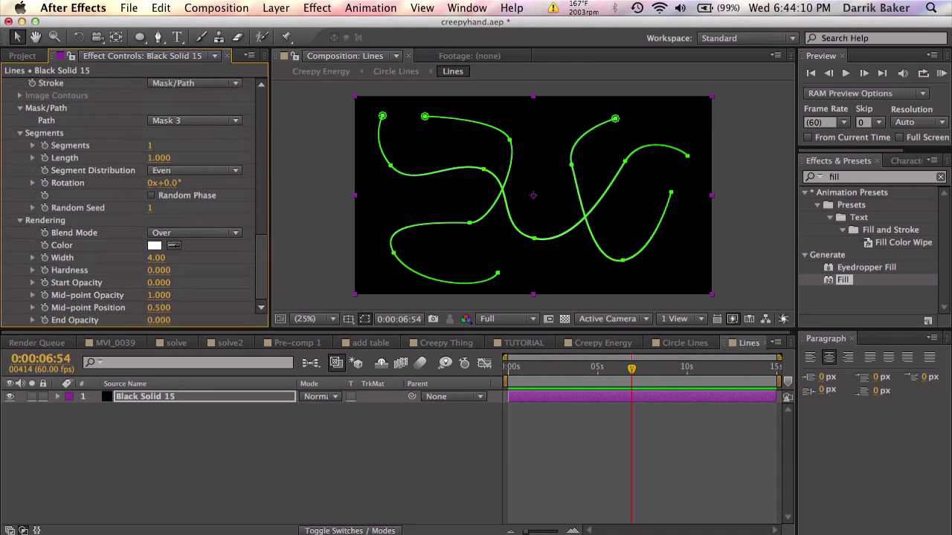
pyautogui.moveTo(152, 264); pyautogui.dragTo(171, 264)
pyautogui.click(649, 442)
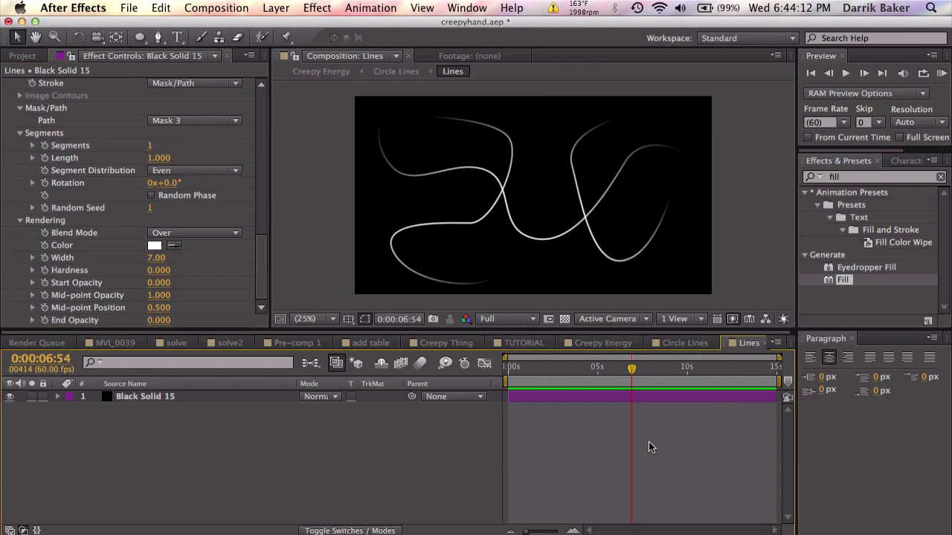
# - Duplicate Circle Lines, rotate the copy, shift it earlier, and scale it to 69%
pyautogui.click(614, 344)
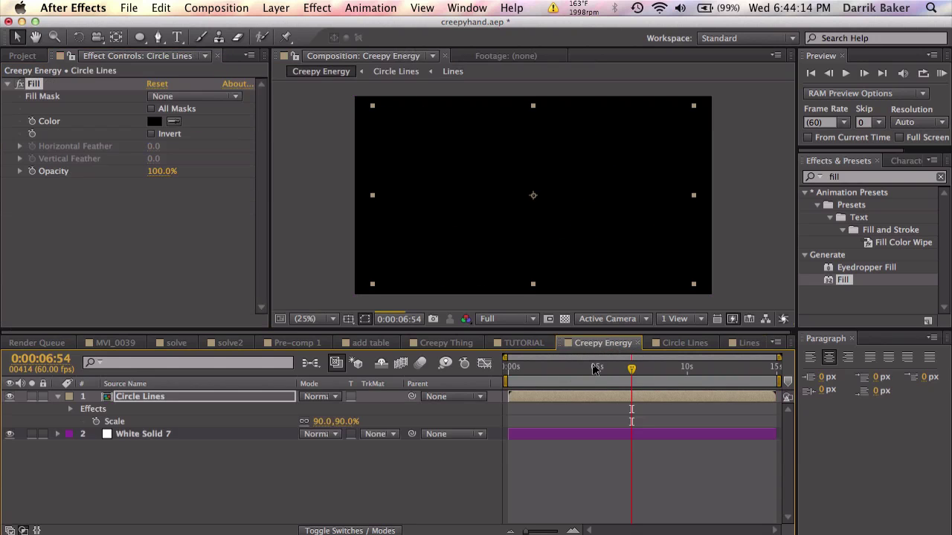
pyautogui.moveTo(589, 369); pyautogui.dragTo(720, 370)
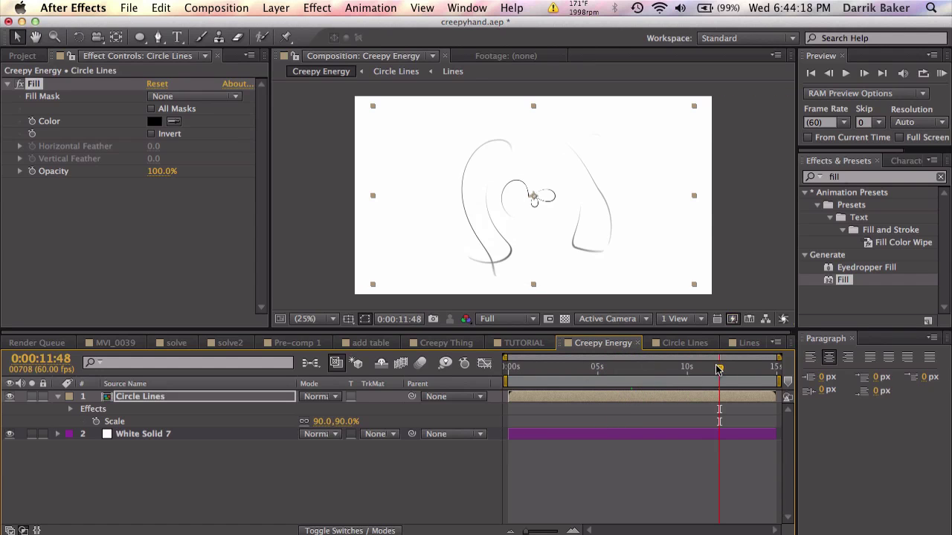
pyautogui.click(220, 405)
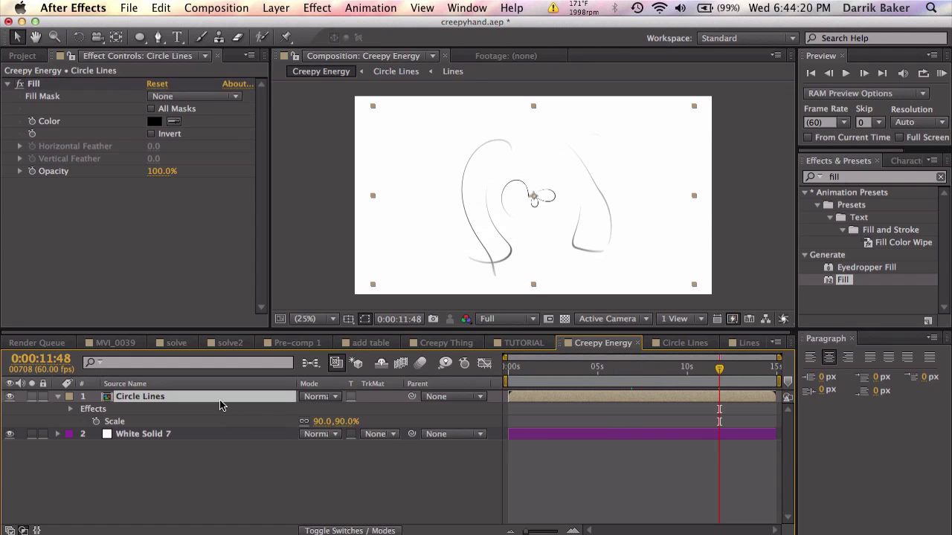
pyautogui.press('super+d')
pyautogui.press('r')
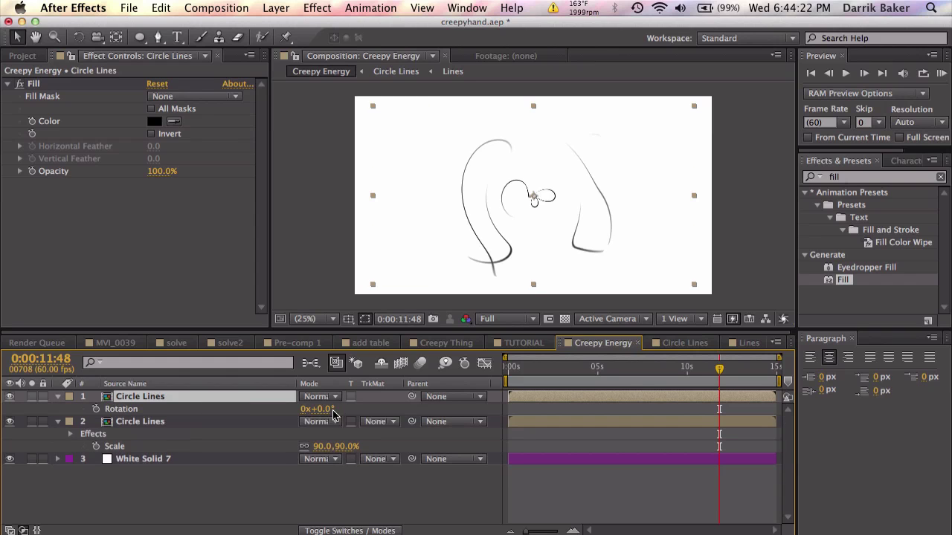
pyautogui.moveTo(327, 409); pyautogui.dragTo(308, 417)
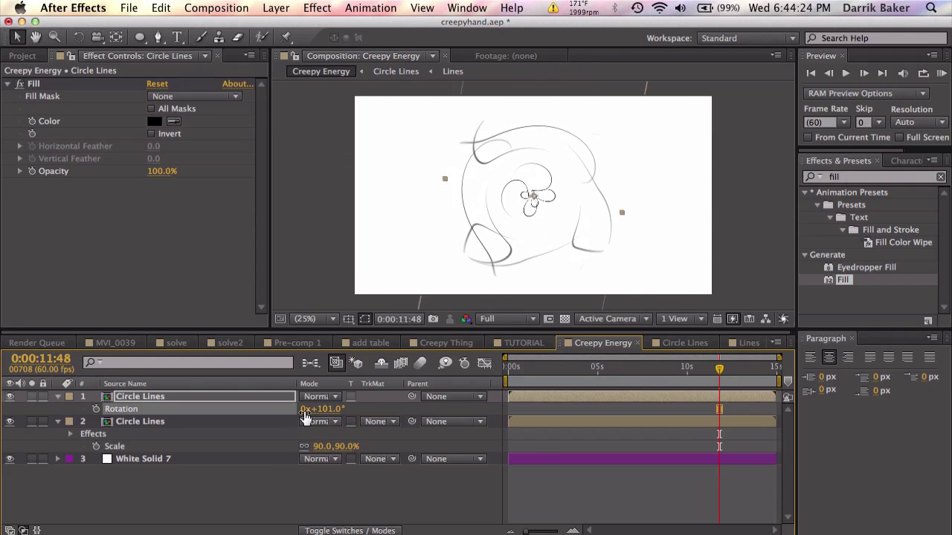
pyautogui.click(541, 404)
pyautogui.moveTo(532, 403); pyautogui.dragTo(522, 404)
pyautogui.press('s')
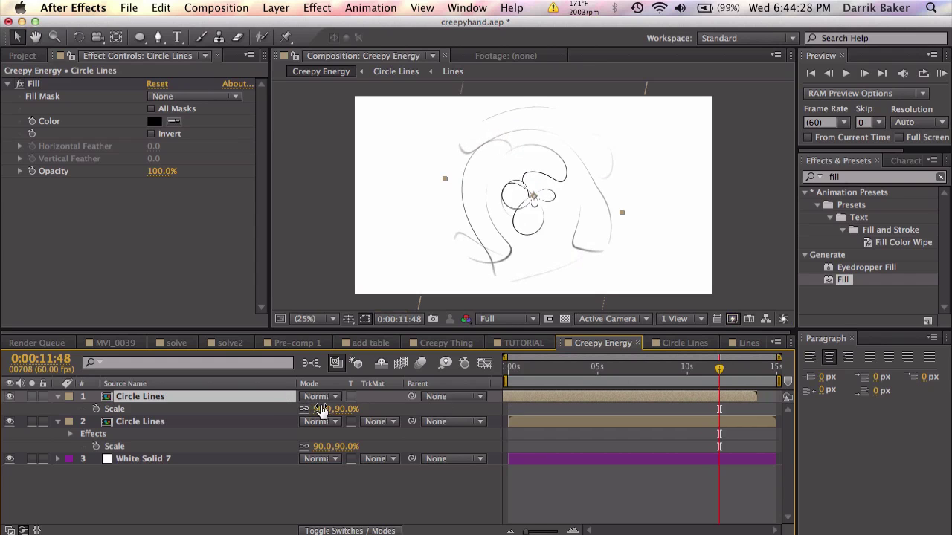
pyautogui.moveTo(321, 411); pyautogui.dragTo(341, 411)
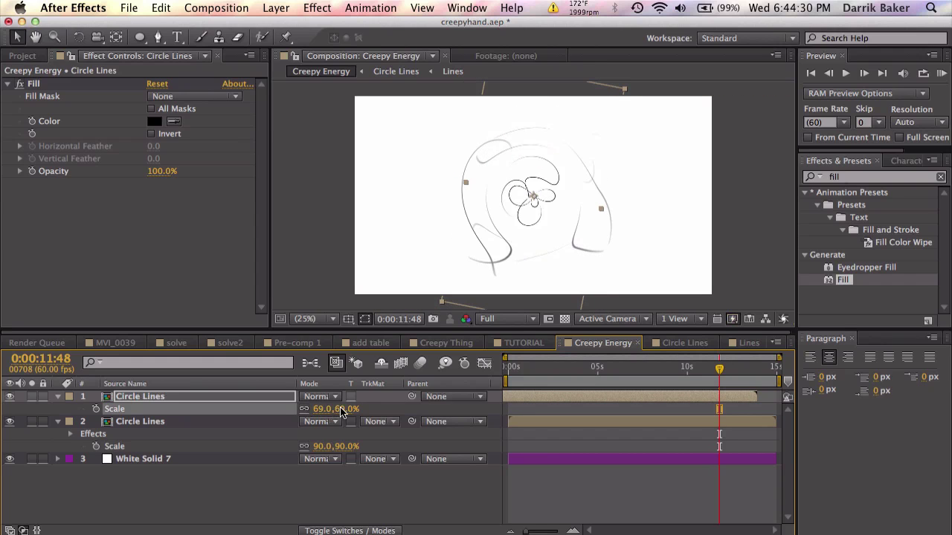
pyautogui.moveTo(571, 361); pyautogui.dragTo(608, 365)
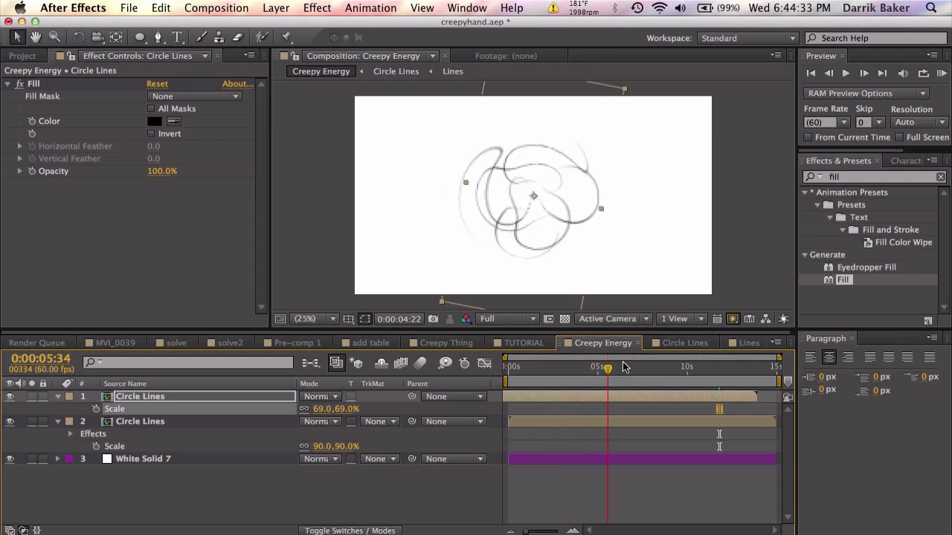
# - Duplicate the top Circle Lines again, rotate it to 215°, start it later, and preview
pyautogui.click(286, 398)
pyautogui.hotkey('ctrl', 'd')
pyautogui.press('r')
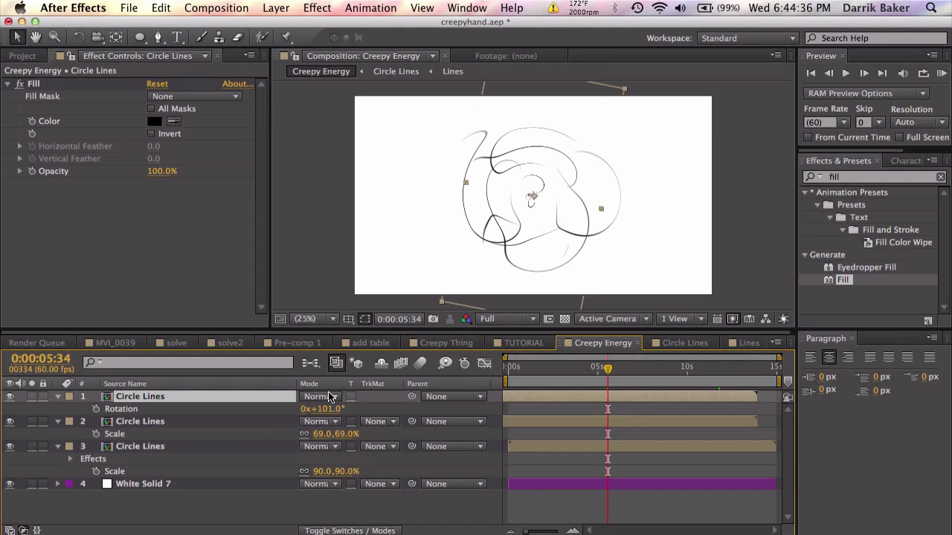
pyautogui.moveTo(333, 409); pyautogui.dragTo(506, 411)
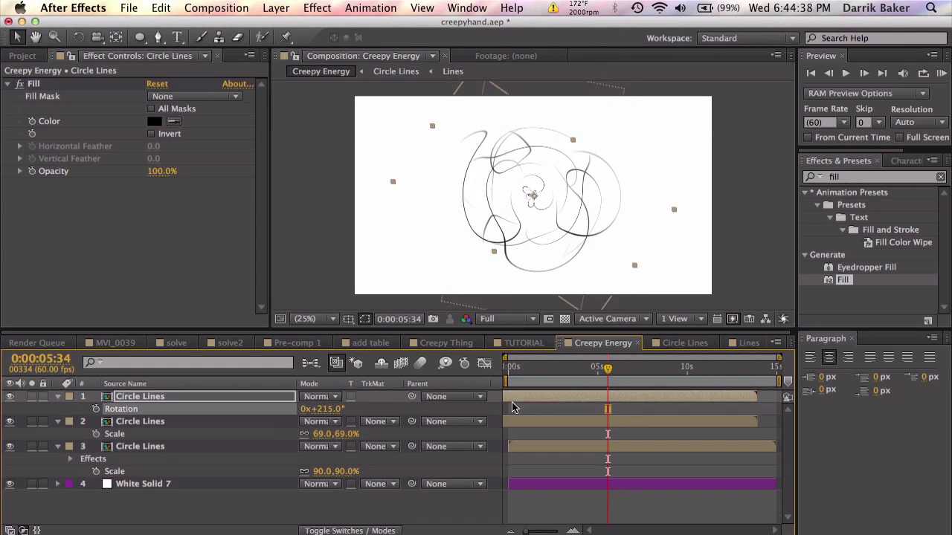
pyautogui.click(573, 400)
pyautogui.moveTo(572, 400); pyautogui.dragTo(590, 400)
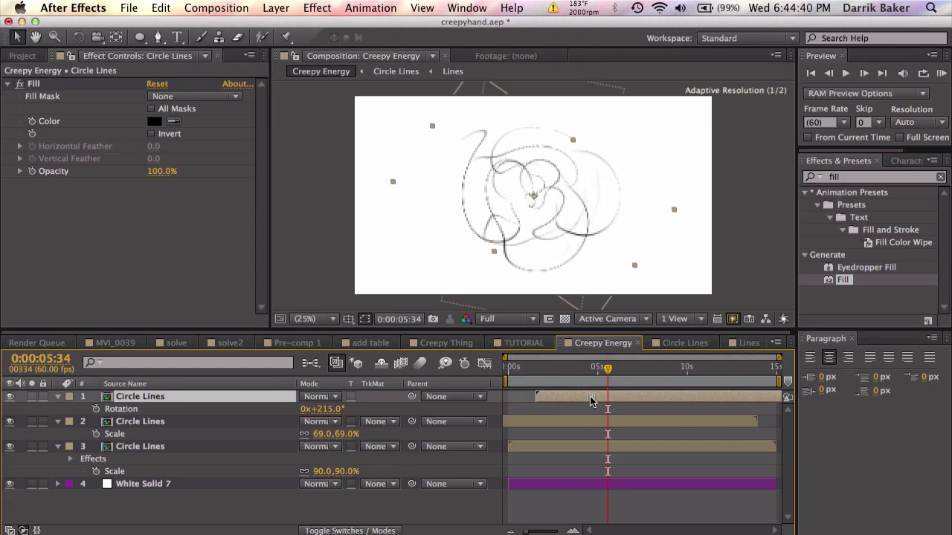
pyautogui.press('KP_0')
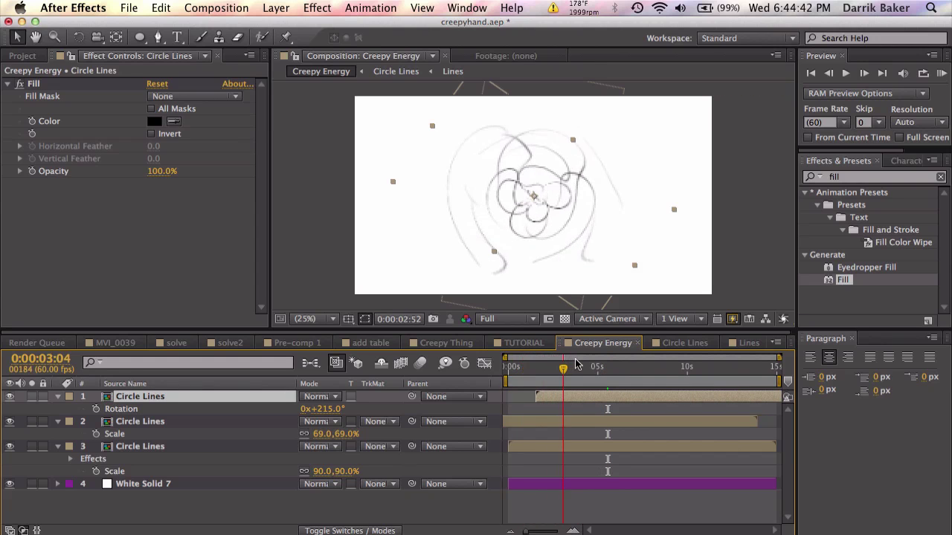
pyautogui.moveTo(608, 364); pyautogui.dragTo(705, 369)
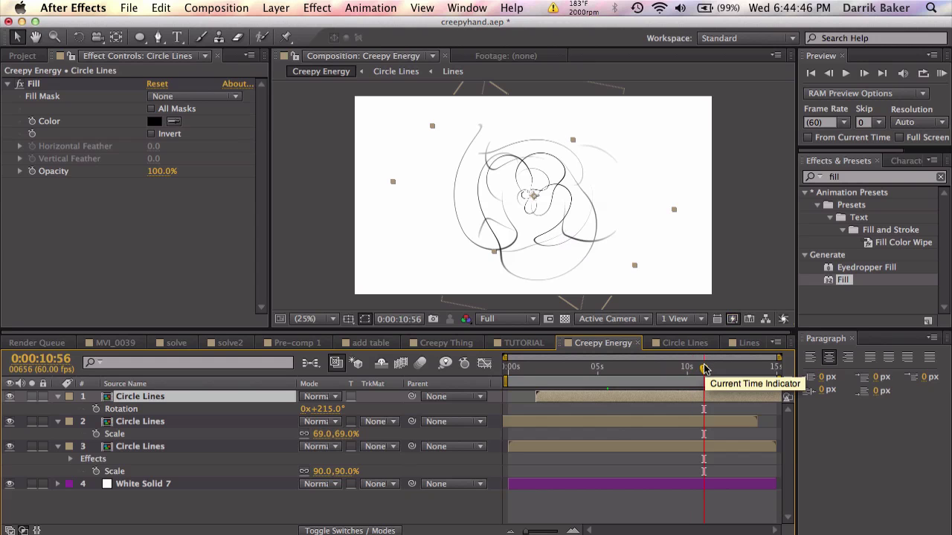
# - Create a new 1920×1080 composition, Comp 2, accepting the default settings
pyautogui.click(267, 7)
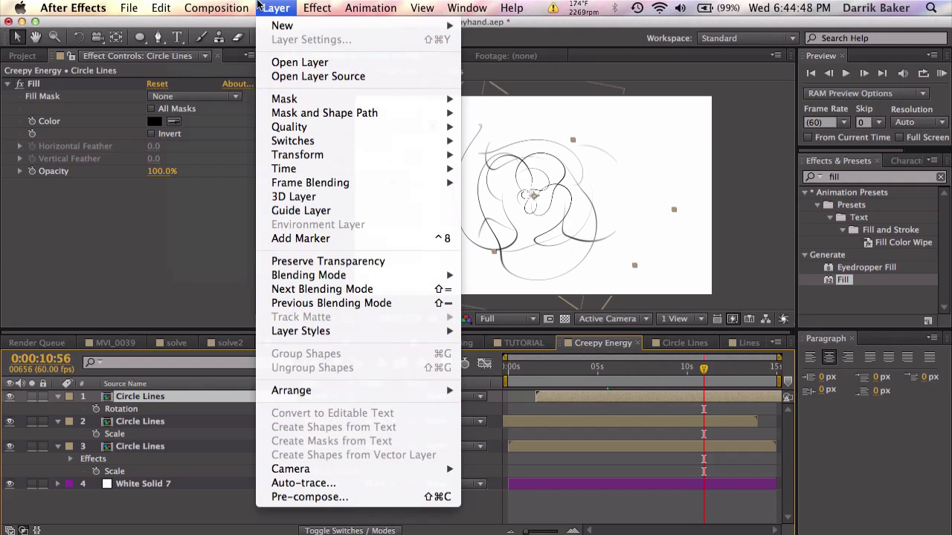
pyautogui.moveTo(229, 5)
pyautogui.click(237, 25)
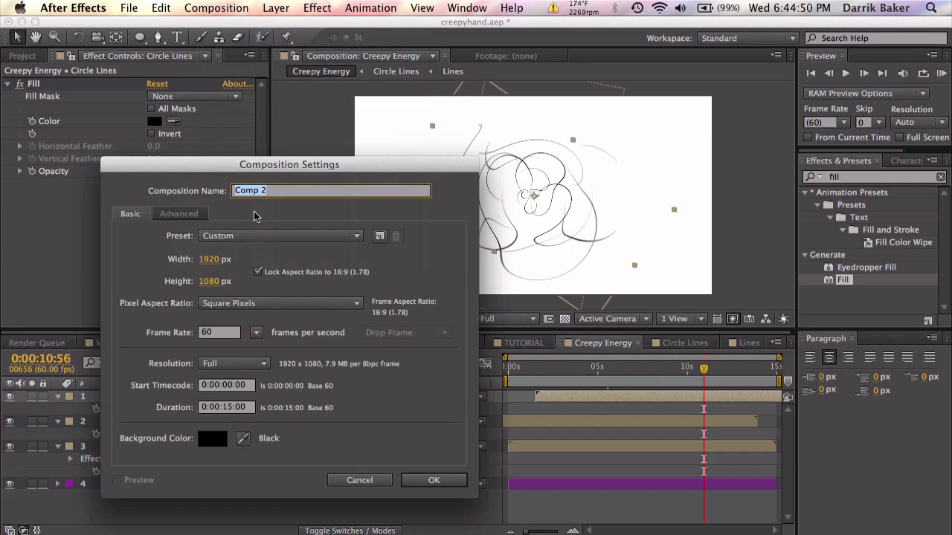
pyautogui.click(435, 481)
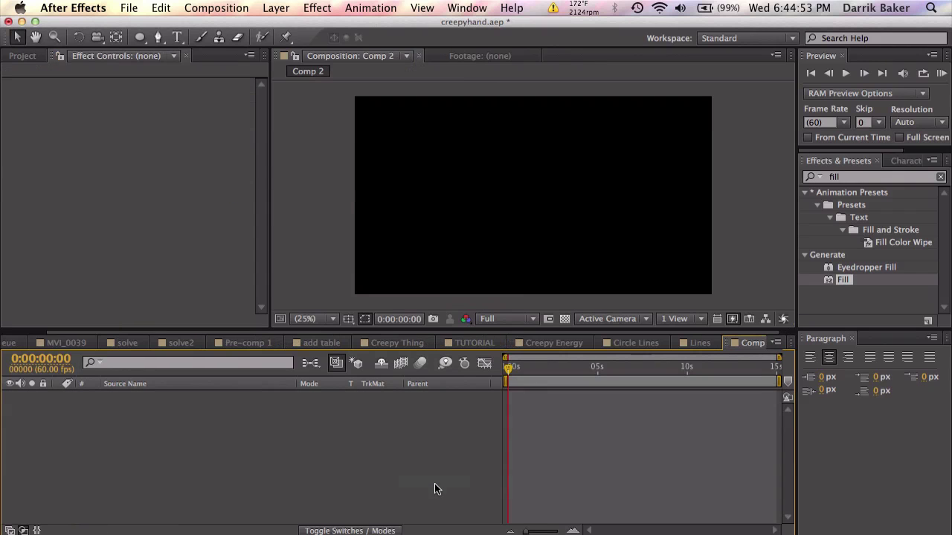
# - Add Shockwave_Organic_01 and Shockwave_Organic_02 from the THINGS TO USE folder as layers
pyautogui.click(24, 59)
pyautogui.scroll(5, 59, 216)
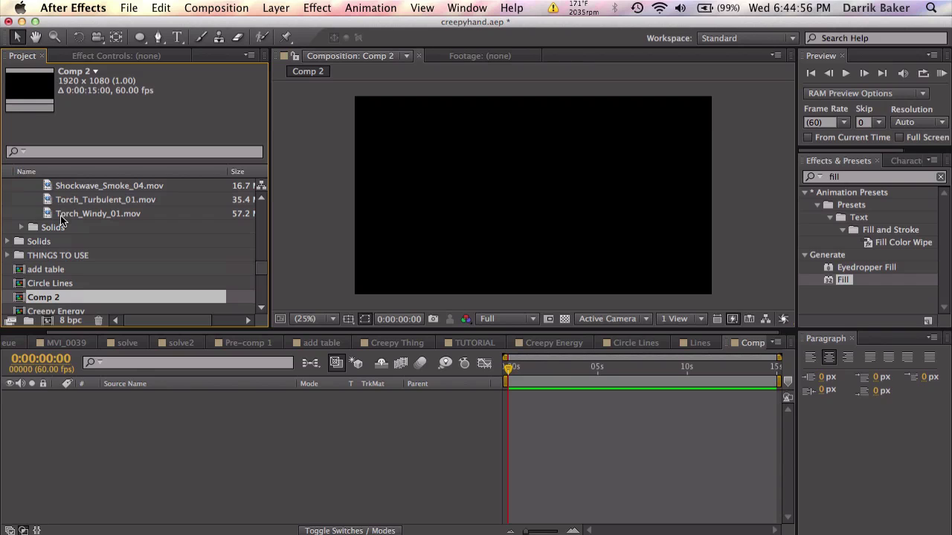
pyautogui.click(7, 255)
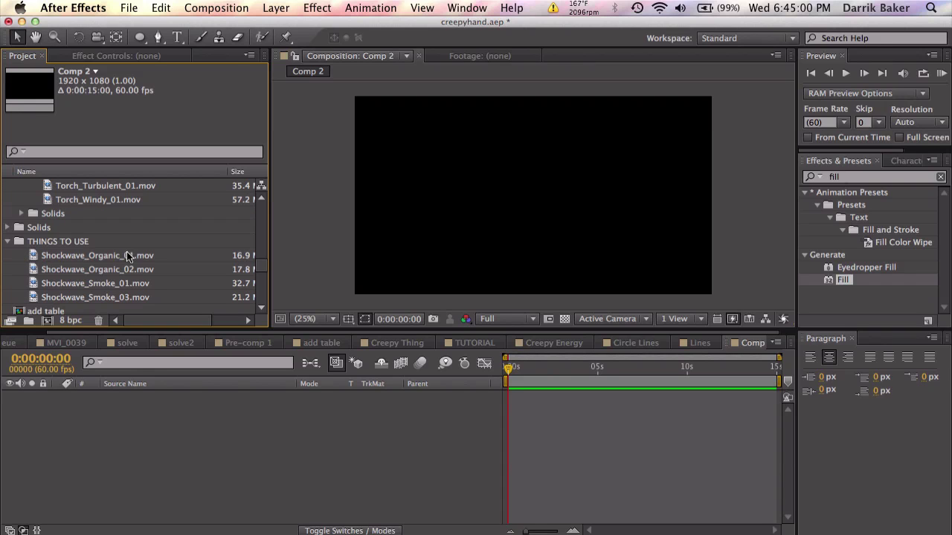
pyautogui.click(131, 254)
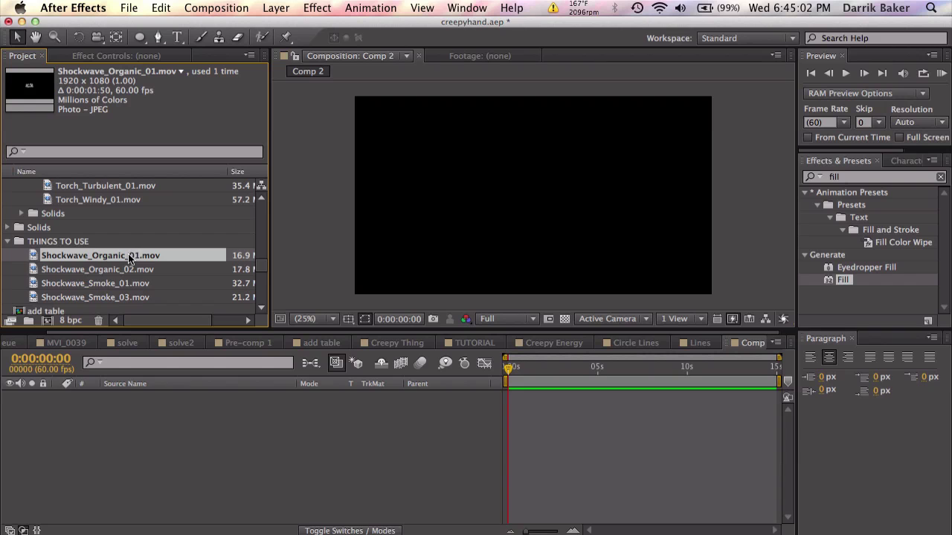
pyautogui.moveTo(128, 254); pyautogui.dragTo(260, 416)
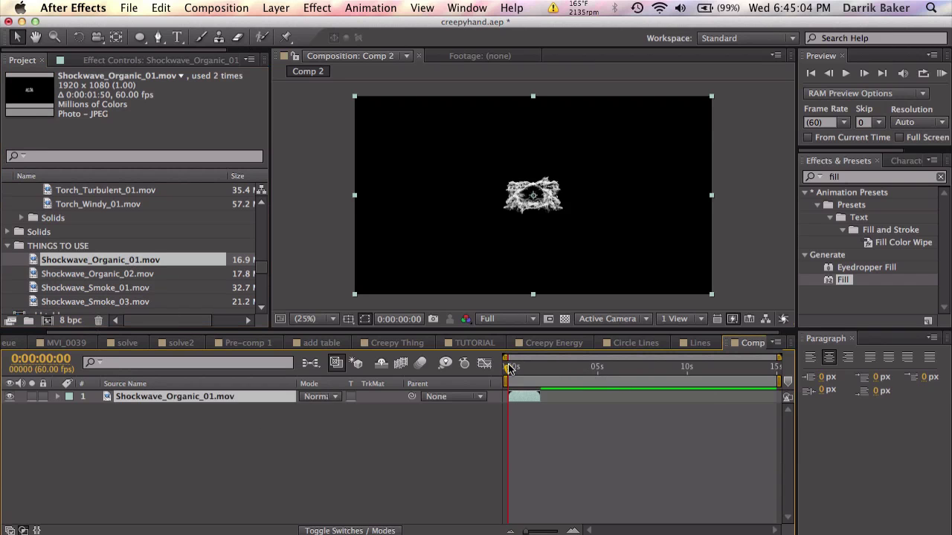
pyautogui.moveTo(510, 369); pyautogui.dragTo(551, 370)
pyautogui.press('=')
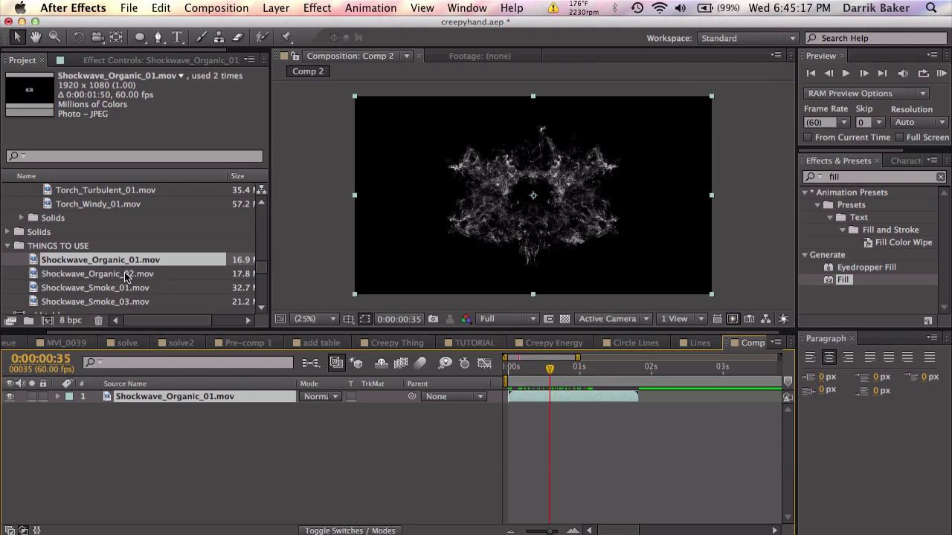
pyautogui.moveTo(126, 277); pyautogui.dragTo(190, 424)
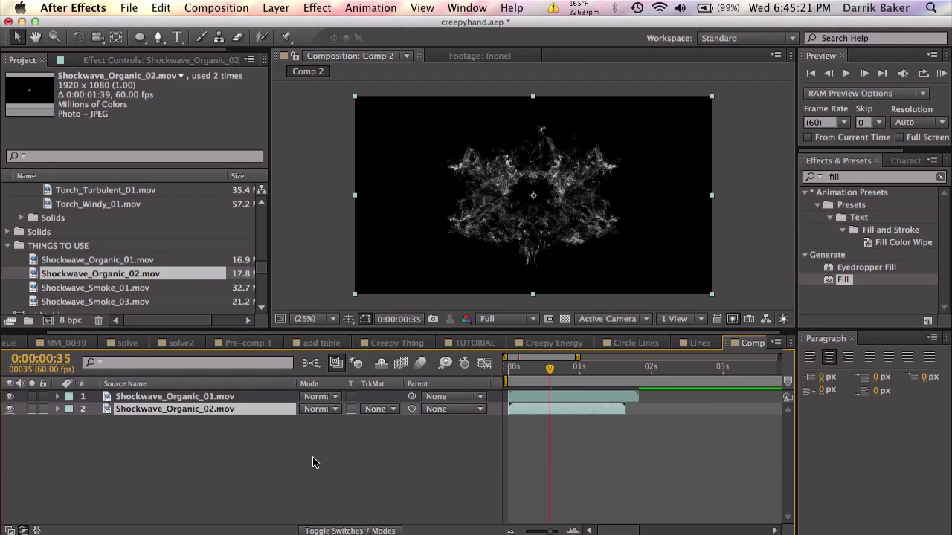
# - Set both Shockwave_Organic layers to Screen blending mode
pyautogui.press('super+a')
pyautogui.click(320, 396)
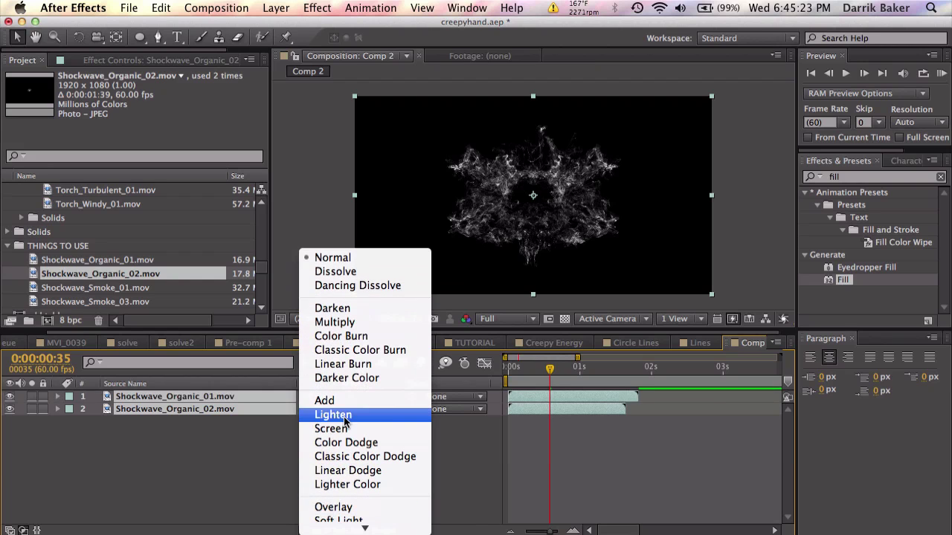
pyautogui.click(346, 428)
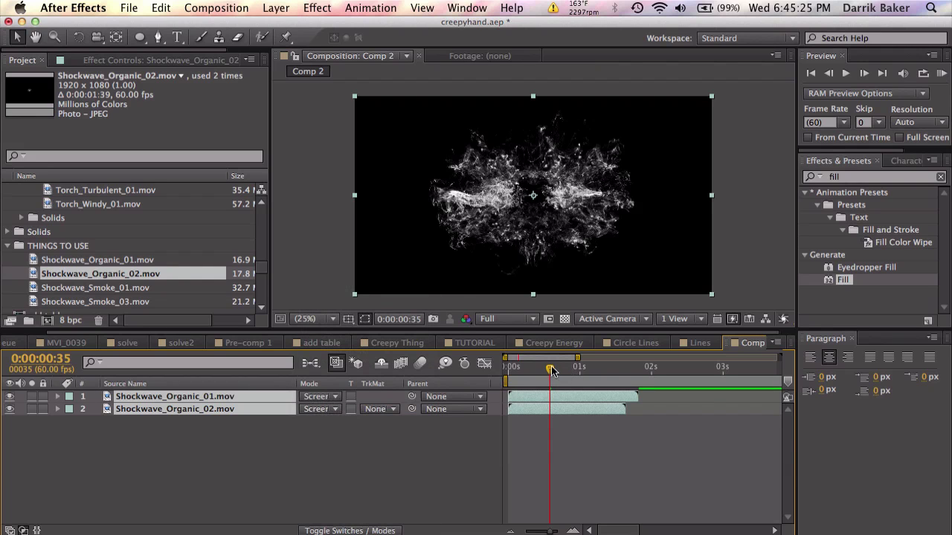
# - Add Shockwave_Smoke_01 and Shockwave_Smoke_03 and set them to Screen as well
pyautogui.moveTo(551, 370); pyautogui.dragTo(564, 369)
pyautogui.moveTo(108, 290); pyautogui.dragTo(168, 455)
pyautogui.moveTo(119, 299); pyautogui.dragTo(186, 442)
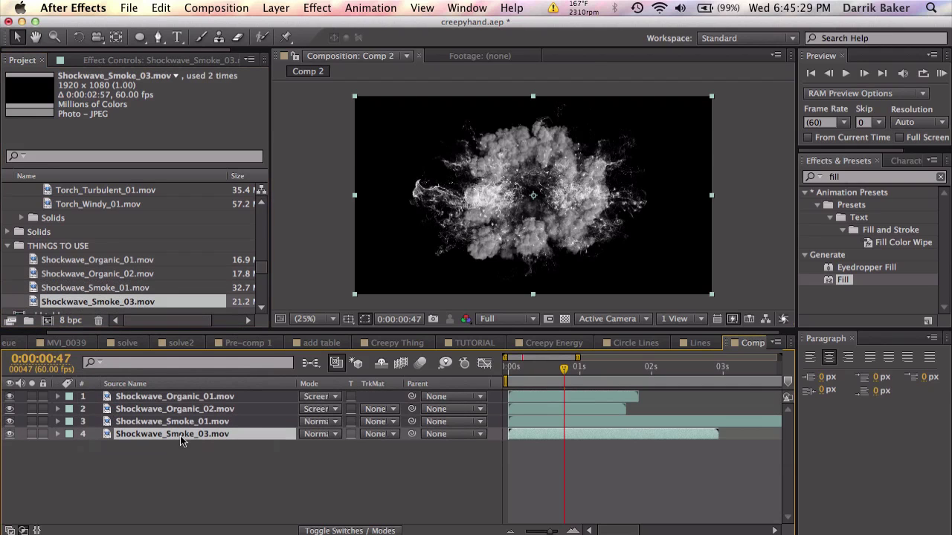
pyautogui.keyDown('shift'); pyautogui.click(299, 434); pyautogui.keyUp('shift')
pyautogui.click(326, 434)
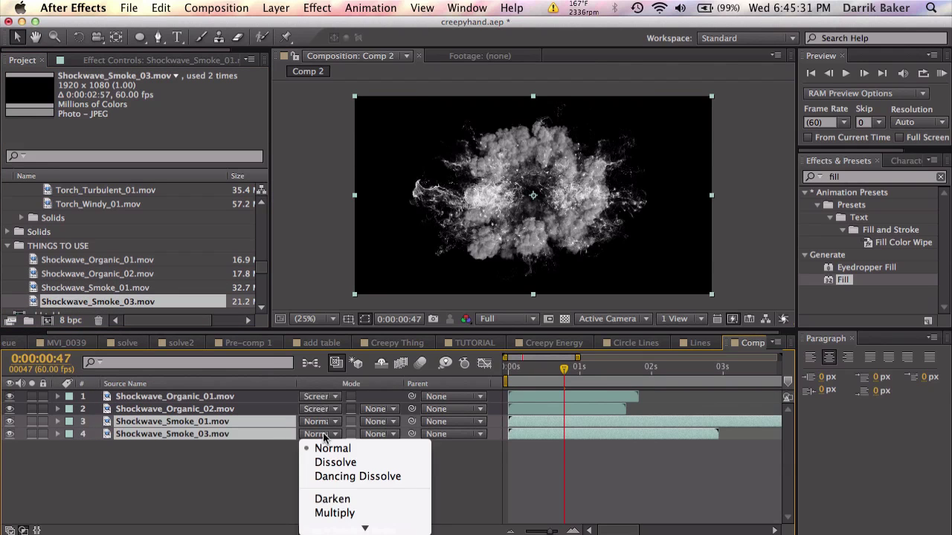
pyautogui.click(333, 508)
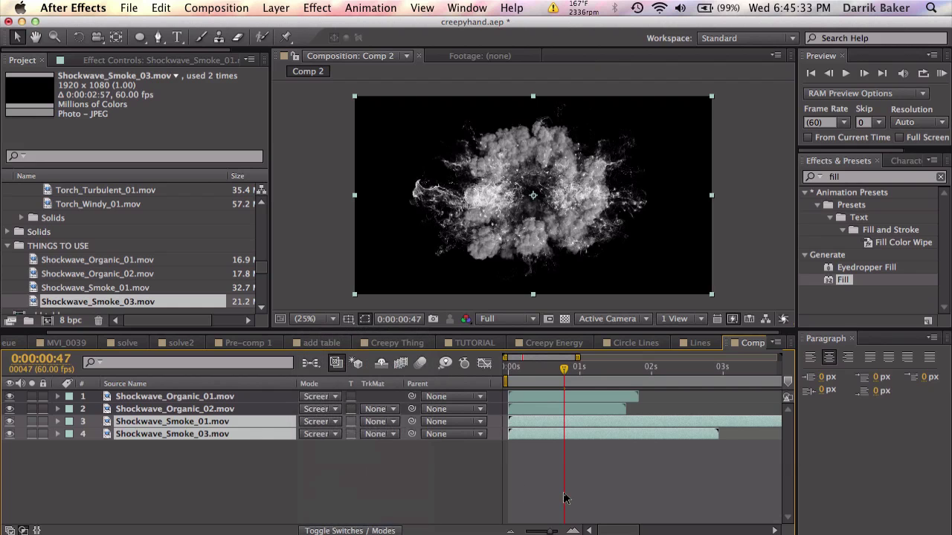
# - Stagger Smoke_01 and Smoke_03 later in time and move Organic_02 to the top
pyautogui.click(563, 492)
pyautogui.press('-')
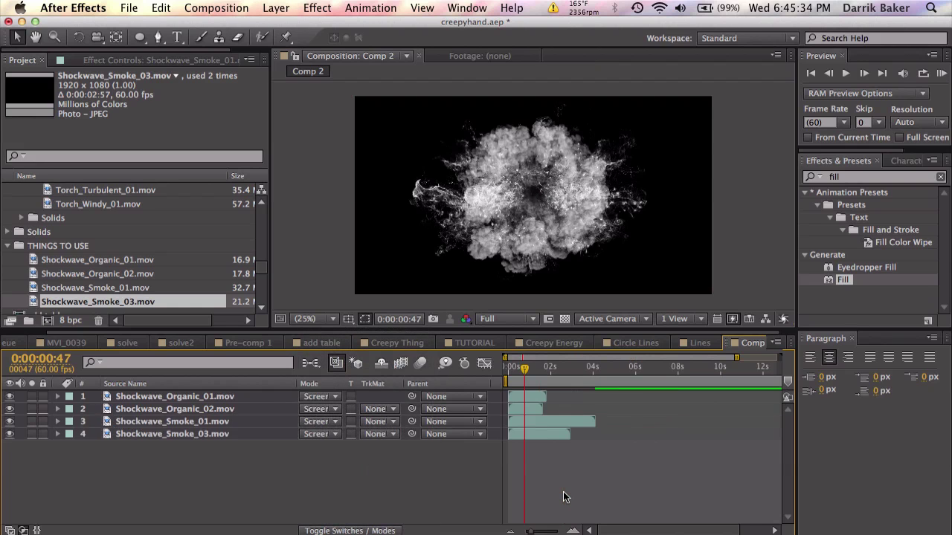
pyautogui.click(532, 396)
pyautogui.press('=')
pyautogui.press('=')
pyautogui.press('=')
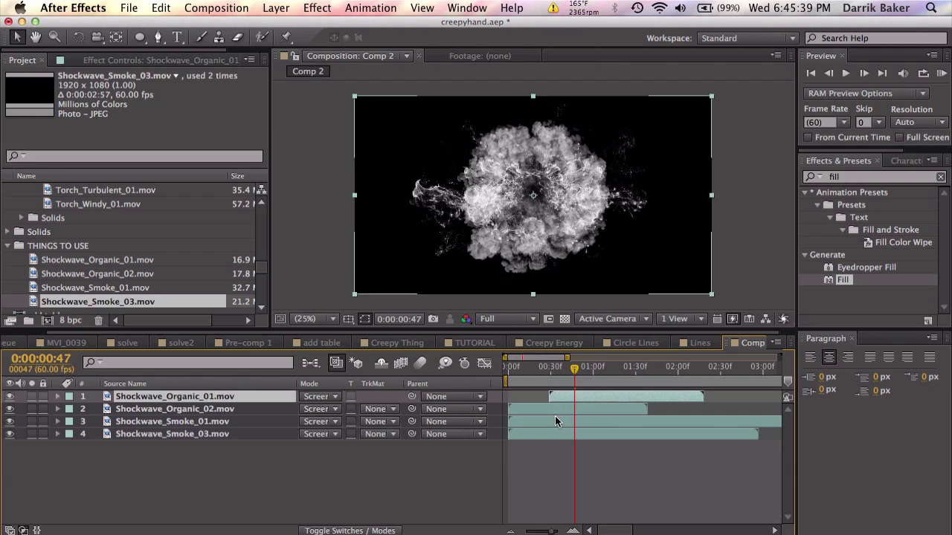
pyautogui.moveTo(555, 415); pyautogui.dragTo(637, 417)
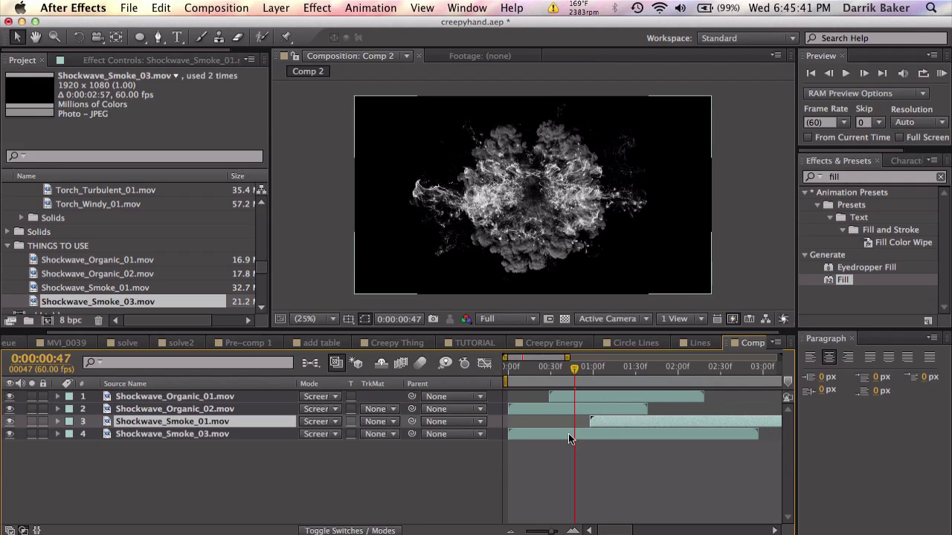
pyautogui.moveTo(568, 433); pyautogui.dragTo(696, 430)
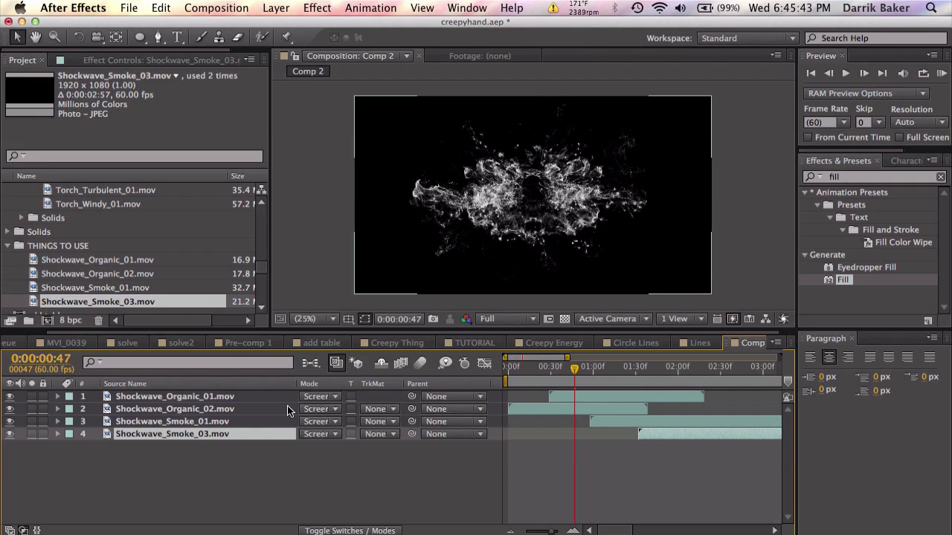
pyautogui.moveTo(245, 411); pyautogui.dragTo(246, 394)
pyautogui.moveTo(526, 367); pyautogui.dragTo(679, 353)
# - Duplicate all four smoke layers repeatedly, offsetting each new set about one second later
pyautogui.press('-')
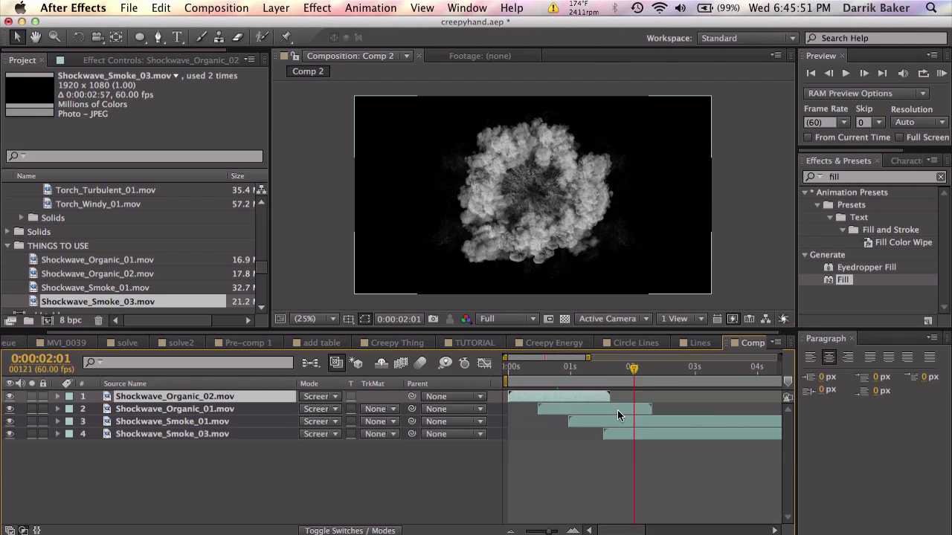
pyautogui.press('-')
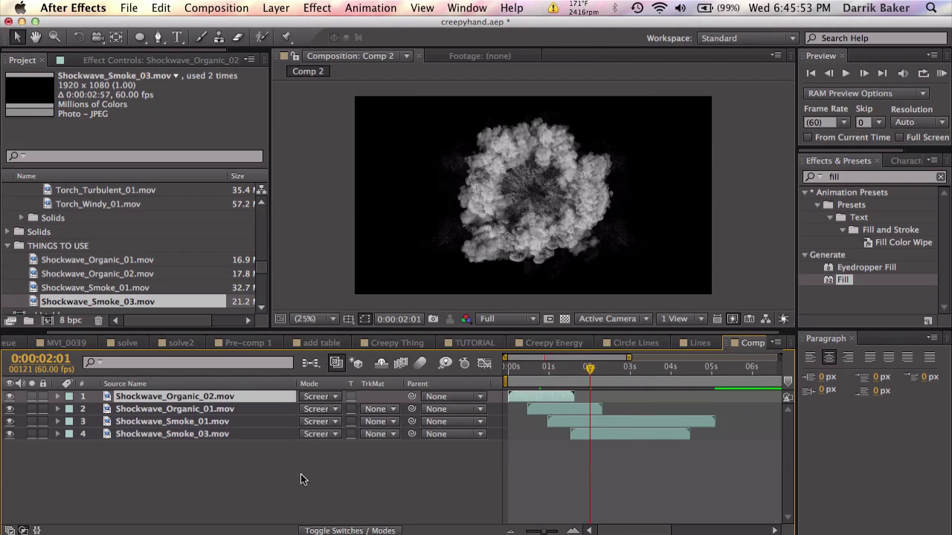
pyautogui.press('super+a')
pyautogui.press('super+d')
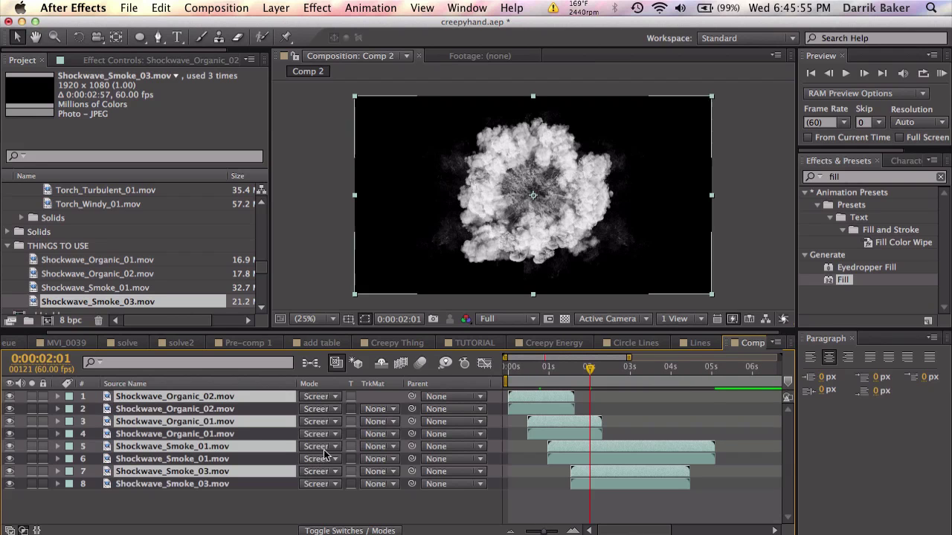
pyautogui.moveTo(529, 402); pyautogui.dragTo(604, 405)
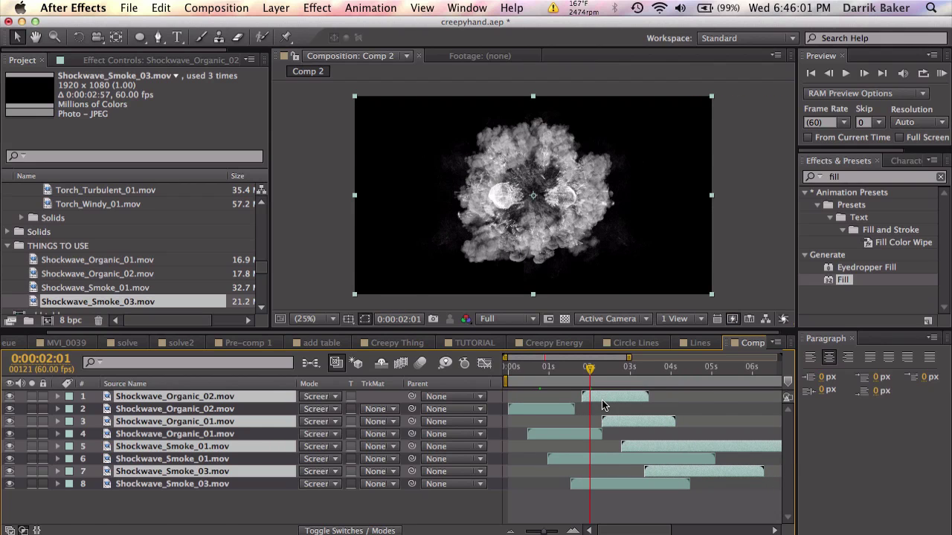
pyautogui.press('super+d')
pyautogui.moveTo(603, 398); pyautogui.dragTo(692, 398)
pyautogui.press('-')
pyautogui.press('-')
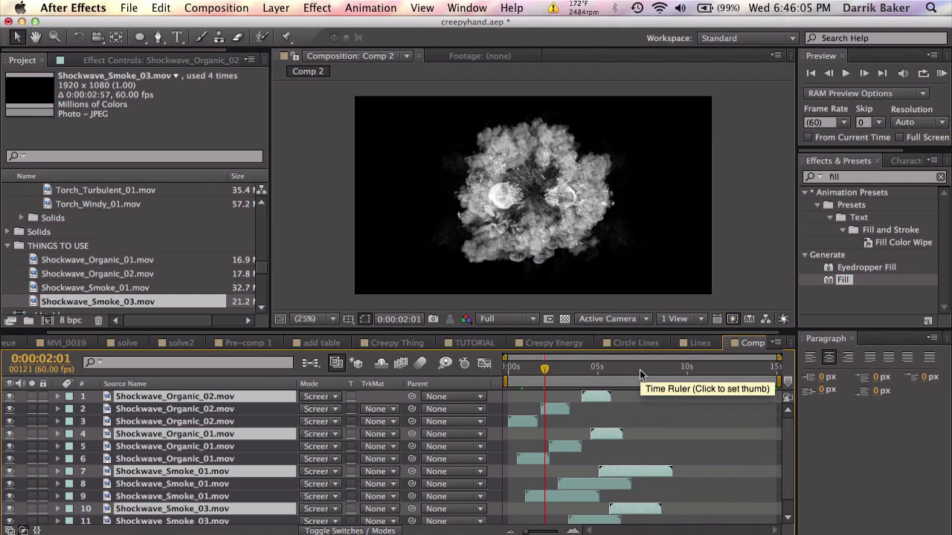
pyautogui.press('super+d')
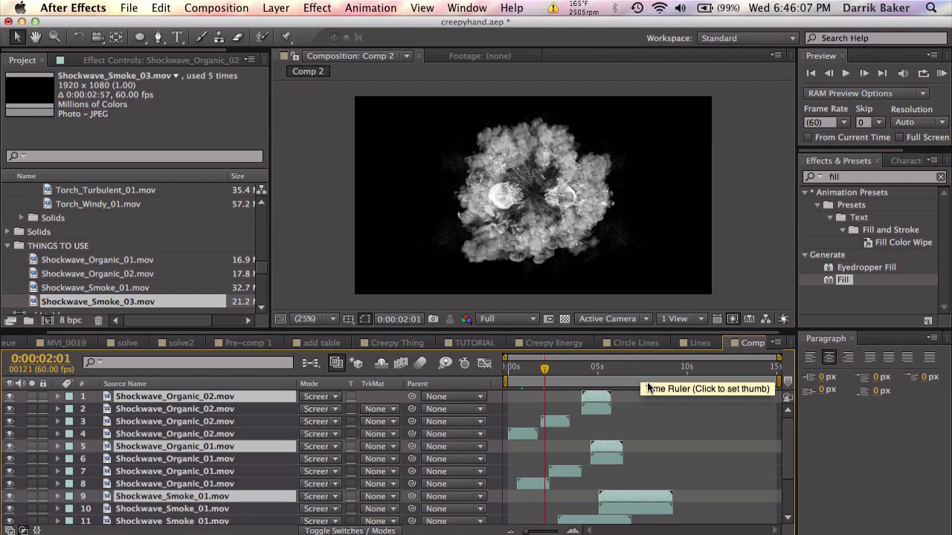
pyautogui.moveTo(591, 397); pyautogui.dragTo(632, 401)
pyautogui.moveTo(554, 368); pyautogui.dragTo(695, 402)
pyautogui.press('super+d')
pyautogui.scroll(-5, 788, 461)
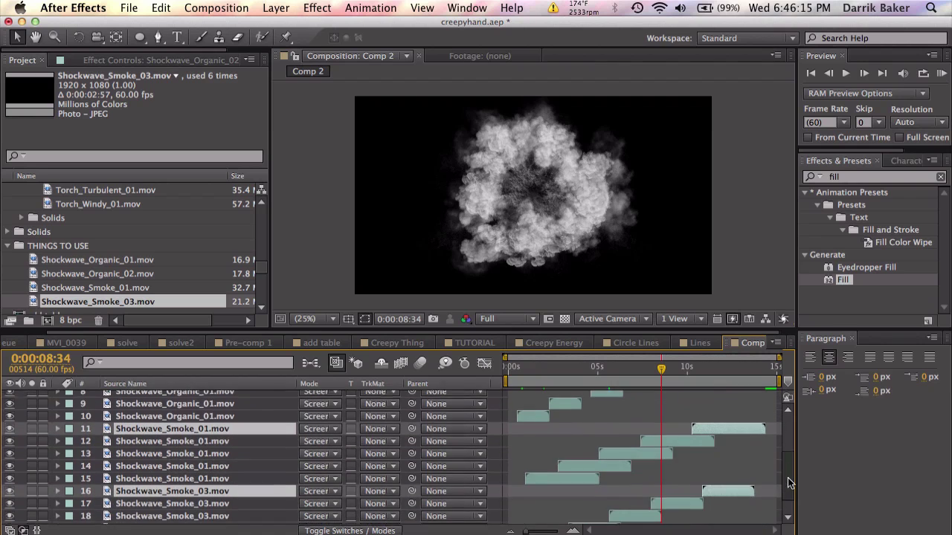
# - Scrub through the Comp 2 smoke burst to review it
pyautogui.click(624, 369)
pyautogui.moveTo(625, 368); pyautogui.dragTo(646, 368)
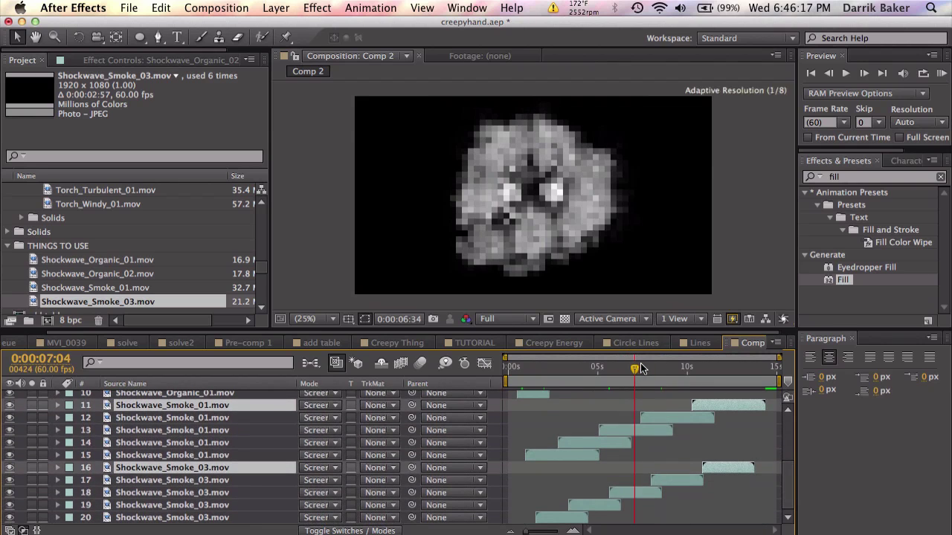
pyautogui.click(675, 368)
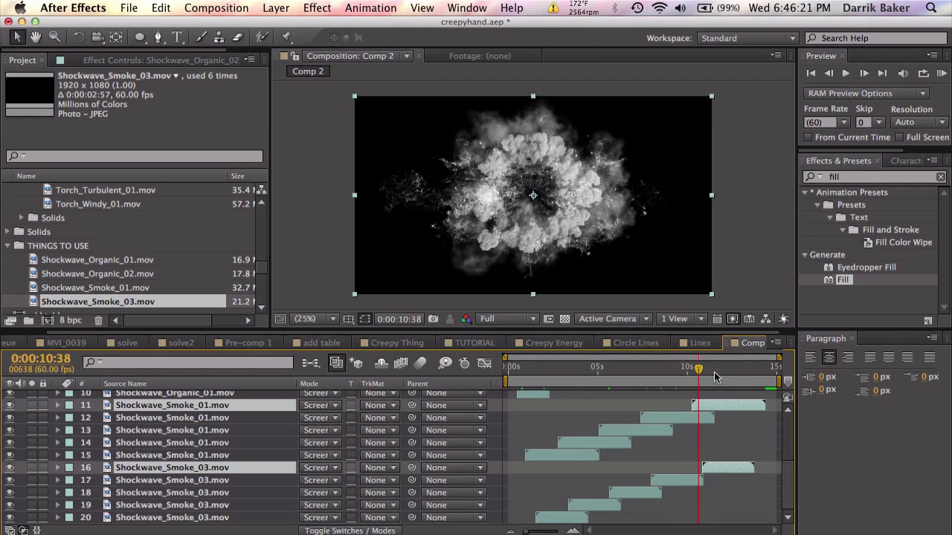
pyautogui.moveTo(714, 377); pyautogui.dragTo(750, 377)
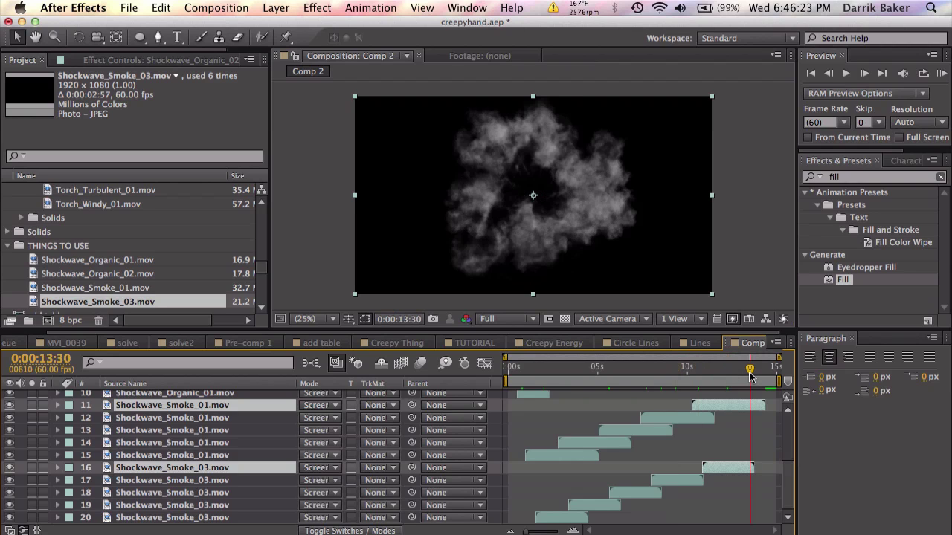
pyautogui.click(580, 369)
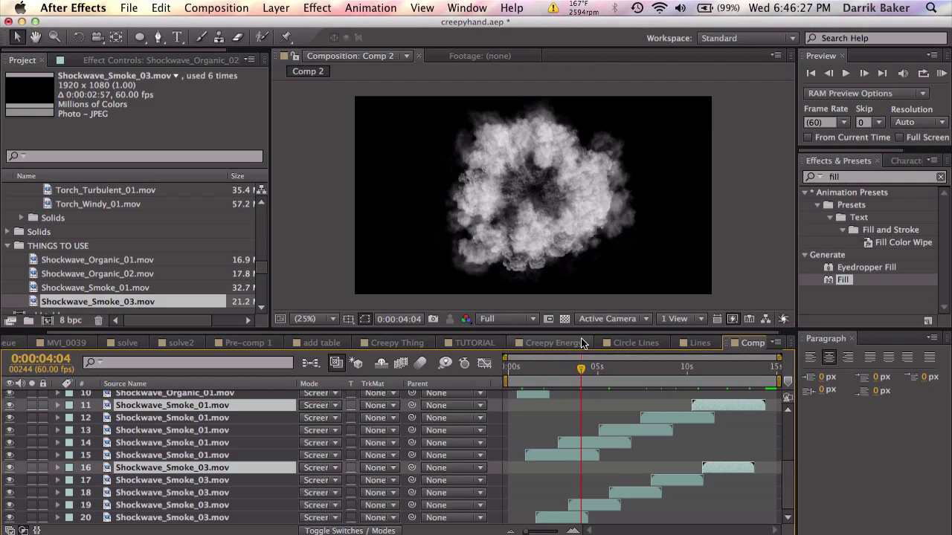
# - Rename Comp 2 to 'Smoke' and switch back to Creepy Energy
pyautogui.press('super+k')
pyautogui.write('S')
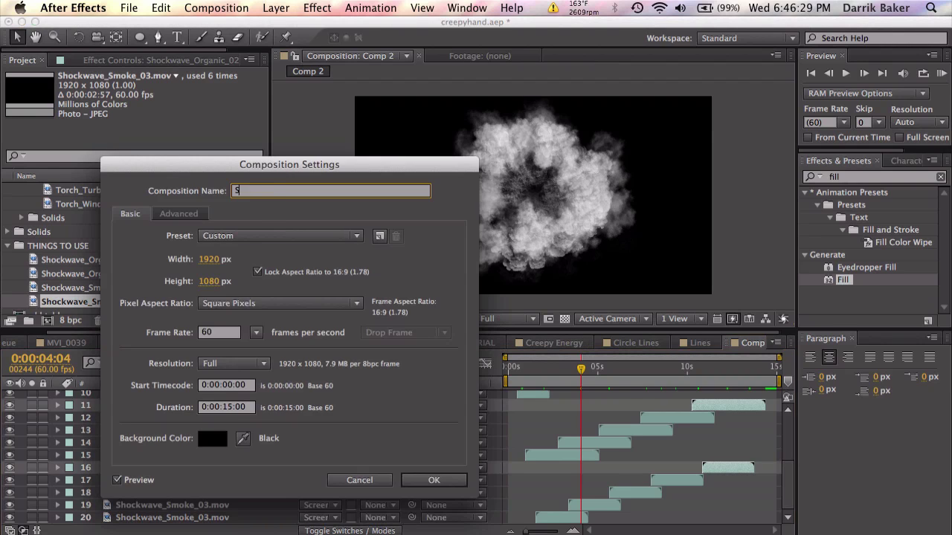
pyautogui.write('moke')
pyautogui.press('Return')
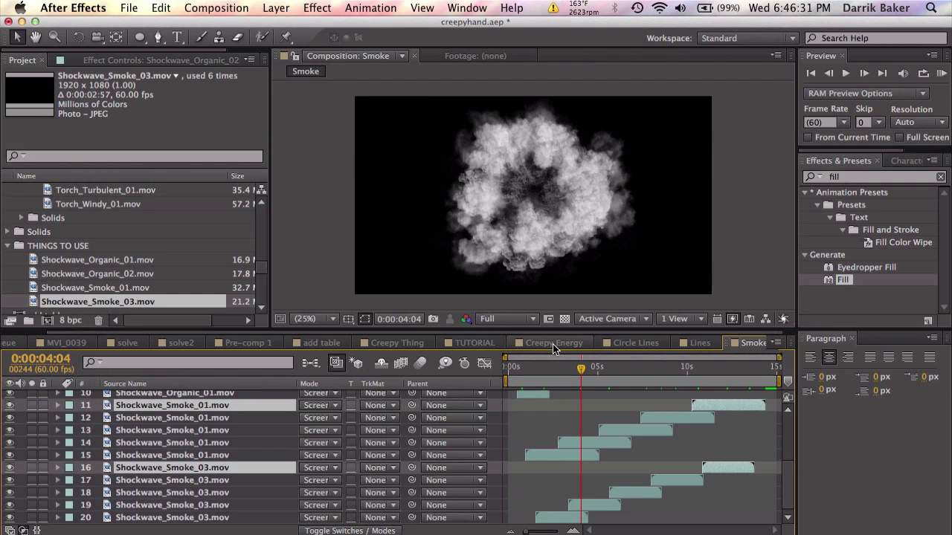
pyautogui.click(580, 344)
pyautogui.scroll(-5, 71, 258)
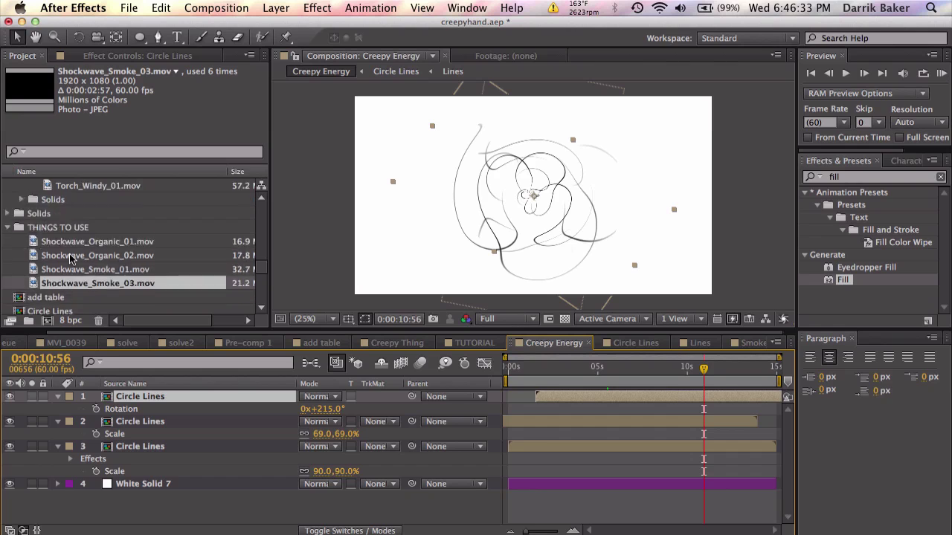
# - Find the Smoke comp in the Project panel and add it to Creepy Energy
pyautogui.click(83, 153)
pyautogui.write('smoke')
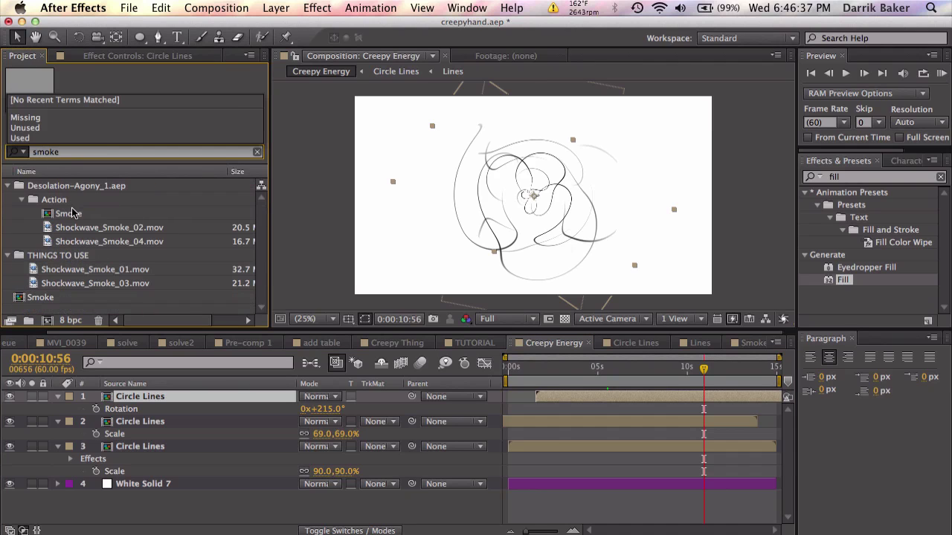
pyautogui.click(67, 215)
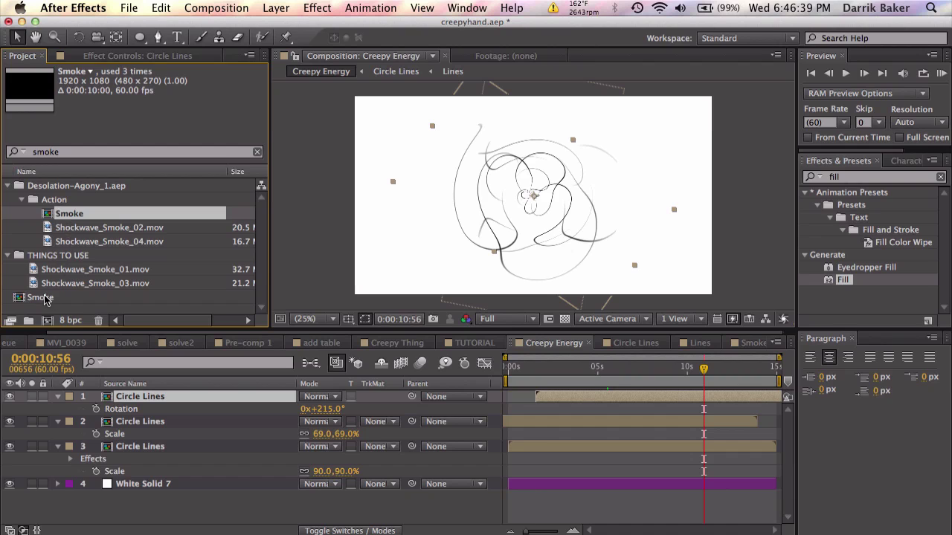
pyautogui.moveTo(44, 299); pyautogui.dragTo(138, 396)
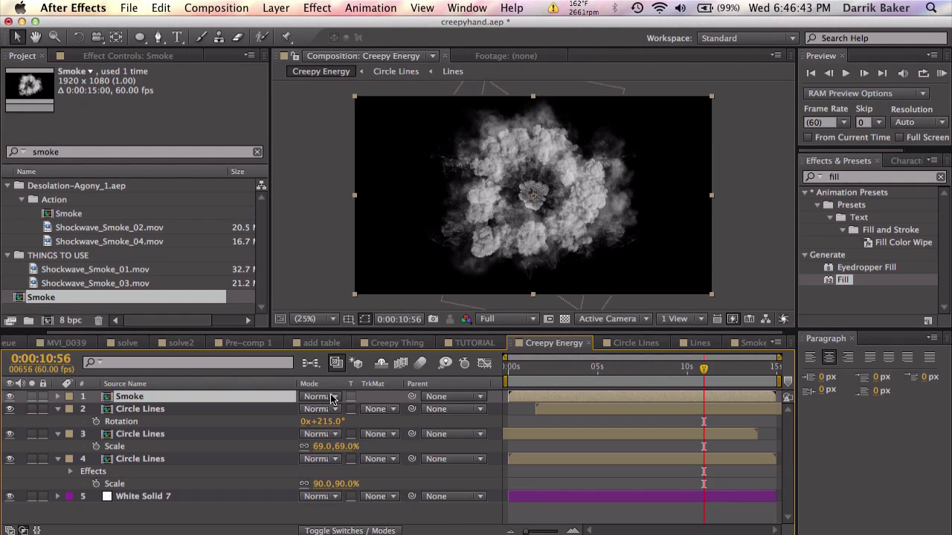
# - Create a new black solid layer at 7:14
pyautogui.click(636, 368)
pyautogui.click(236, 7)
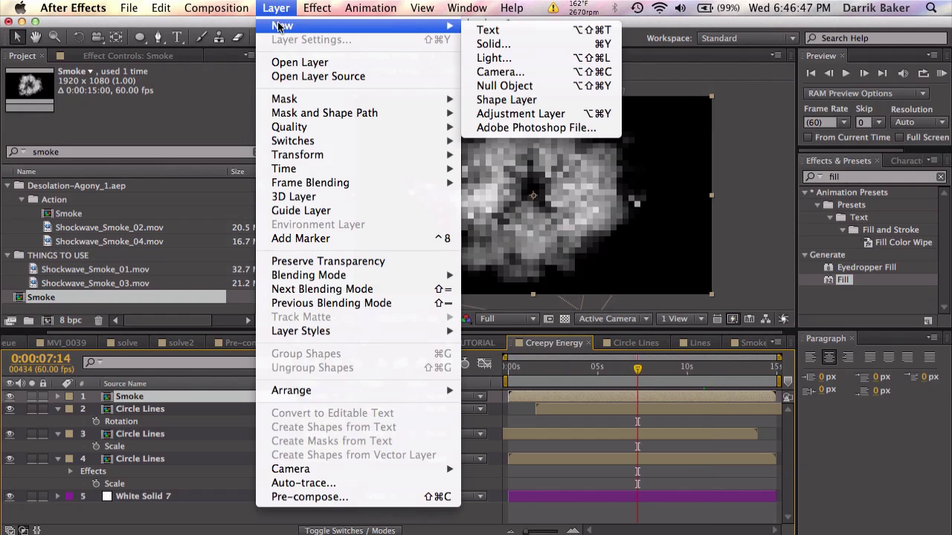
pyautogui.moveTo(283, 30)
pyautogui.click(504, 49)
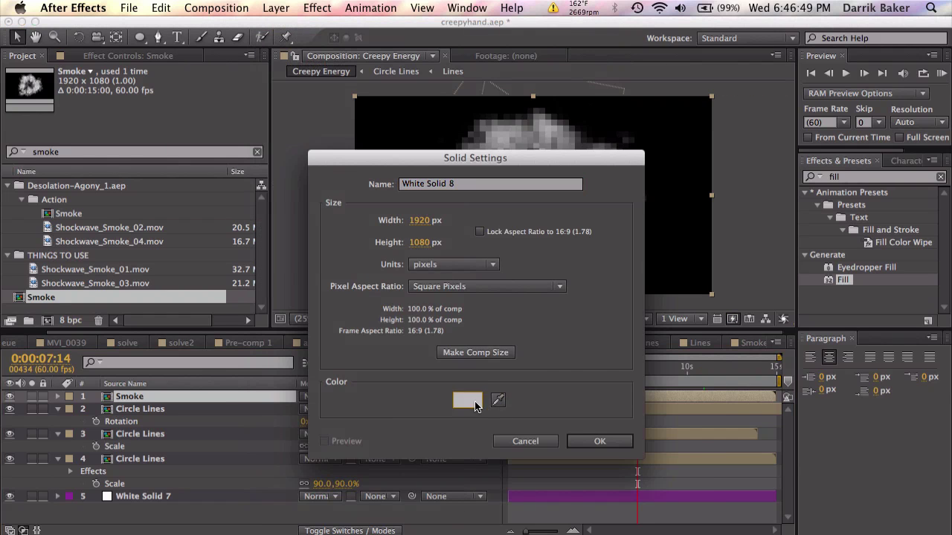
pyautogui.click(461, 390)
pyautogui.moveTo(446, 416); pyautogui.dragTo(313, 471)
pyautogui.click(638, 290)
pyautogui.click(599, 443)
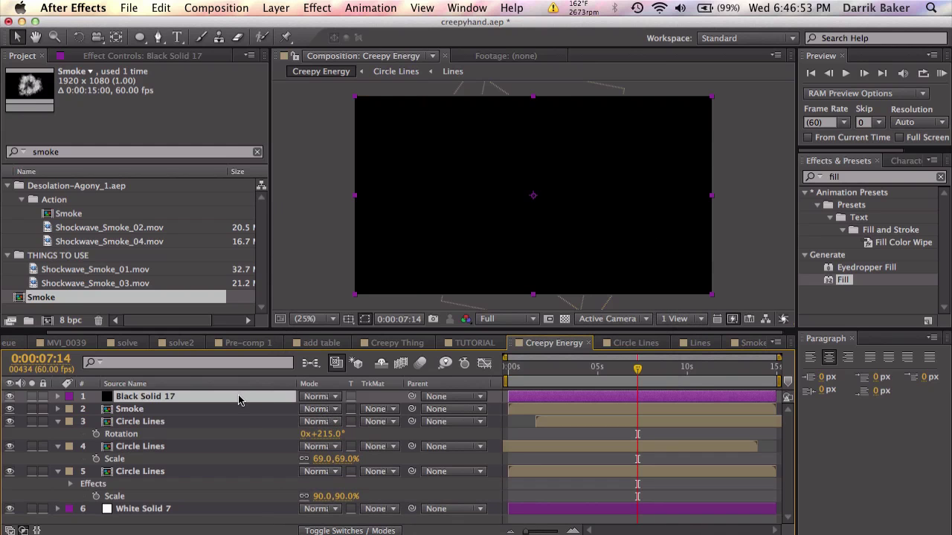
# - Place Smoke above the black solid and set the solid's track matte to Luma Matte 'Smoke'
pyautogui.moveTo(238, 415); pyautogui.dragTo(241, 396)
pyautogui.click(378, 409)
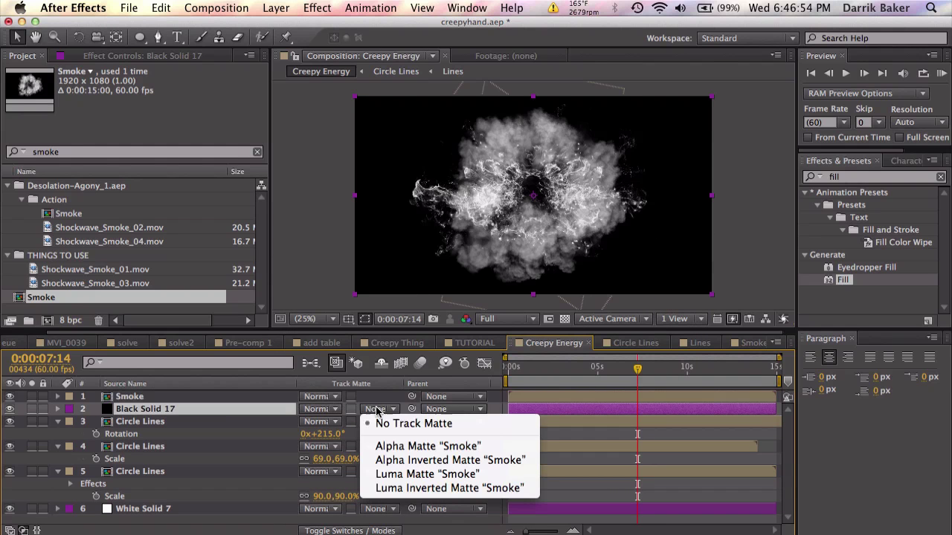
pyautogui.click(404, 475)
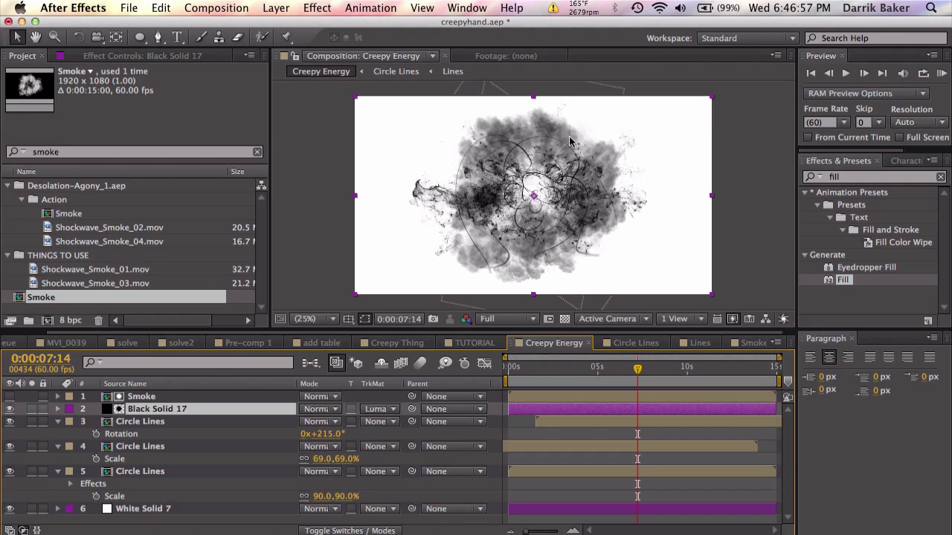
pyautogui.moveTo(648, 383); pyautogui.dragTo(581, 374)
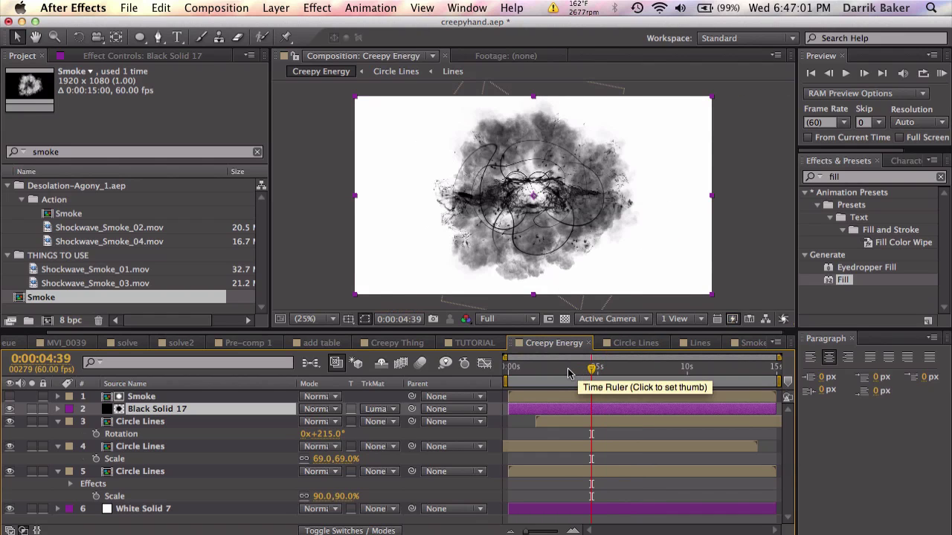
pyautogui.click(567, 369)
pyautogui.click(636, 366)
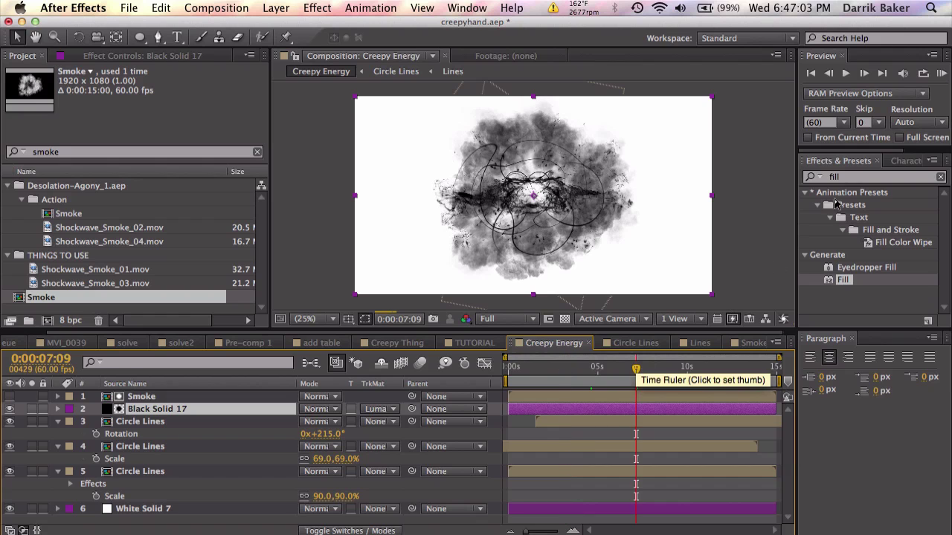
pyautogui.click(853, 179)
# - Apply Curves to the Smoke layer and bow the RGB curve upward to darken the smoke
pyautogui.write('curves')
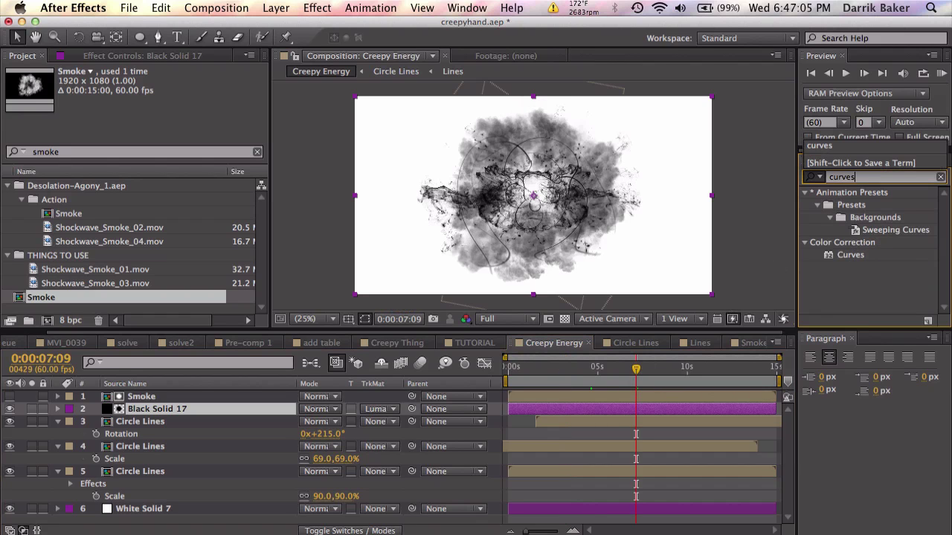
pyautogui.moveTo(852, 255); pyautogui.dragTo(586, 404)
pyautogui.moveTo(130, 152); pyautogui.dragTo(120, 140)
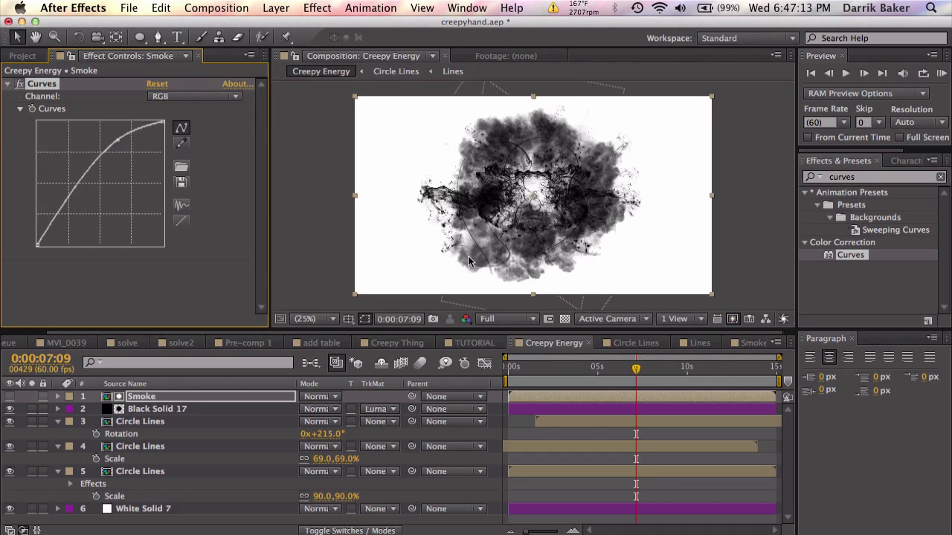
pyautogui.click(663, 369)
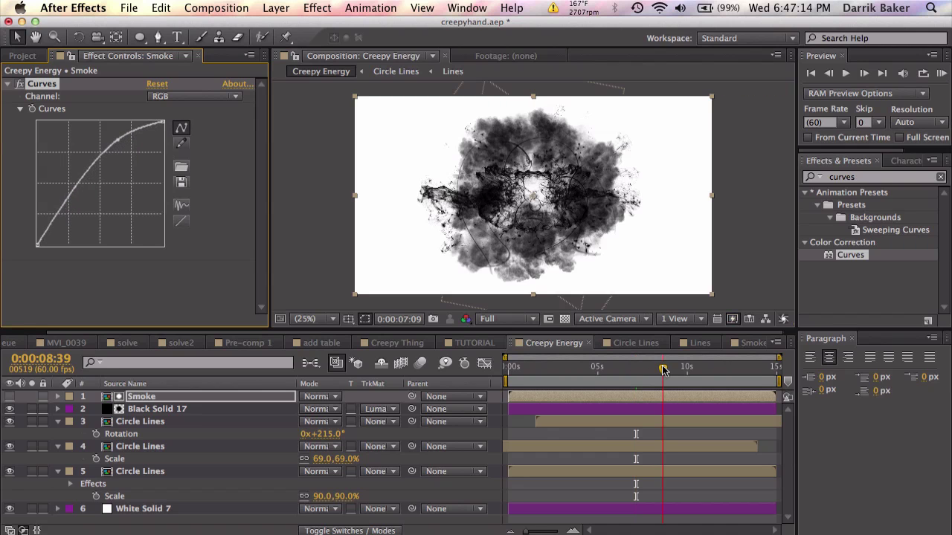
pyautogui.click(726, 376)
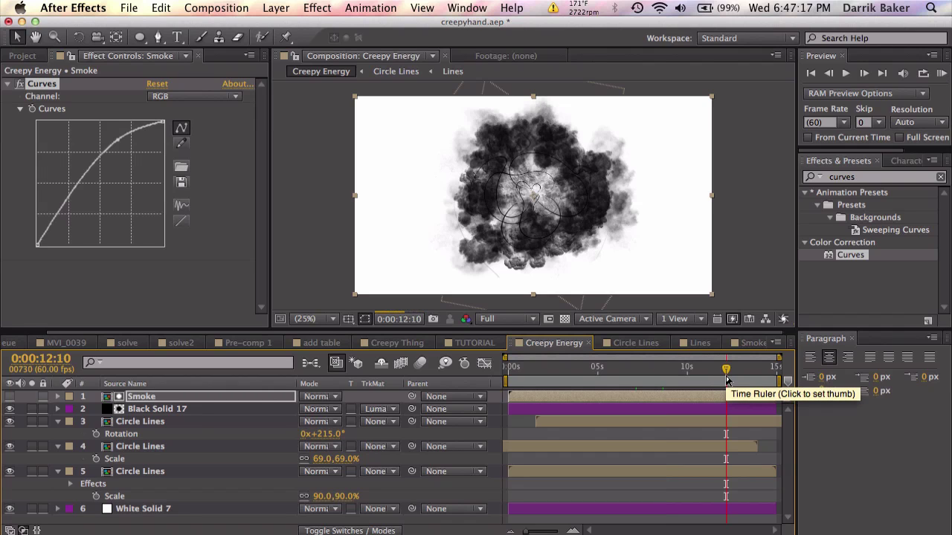
# - Set the Smoke layer's scale to 75% with a keyframe
pyautogui.click(207, 399)
pyautogui.press('s')
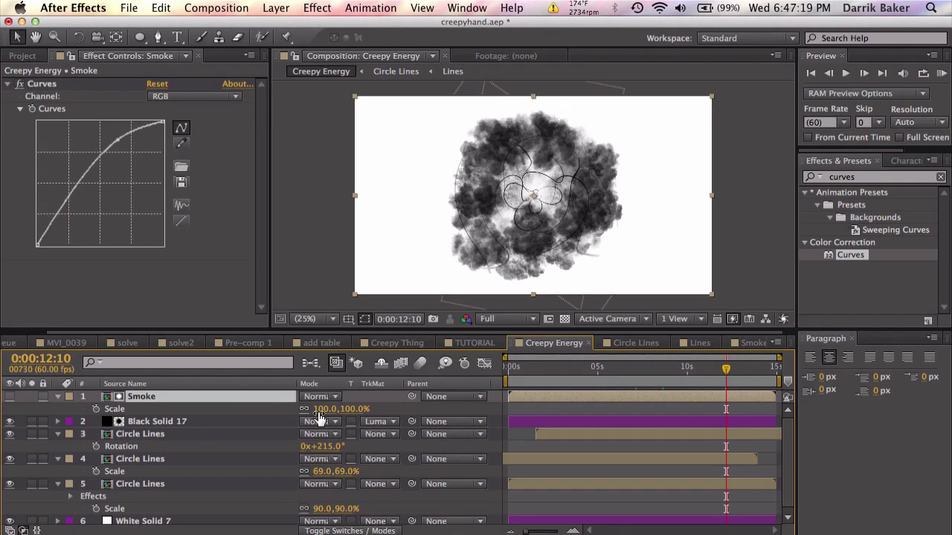
pyautogui.click(323, 409)
pyautogui.write('5.0,75')
pyautogui.press('Return')
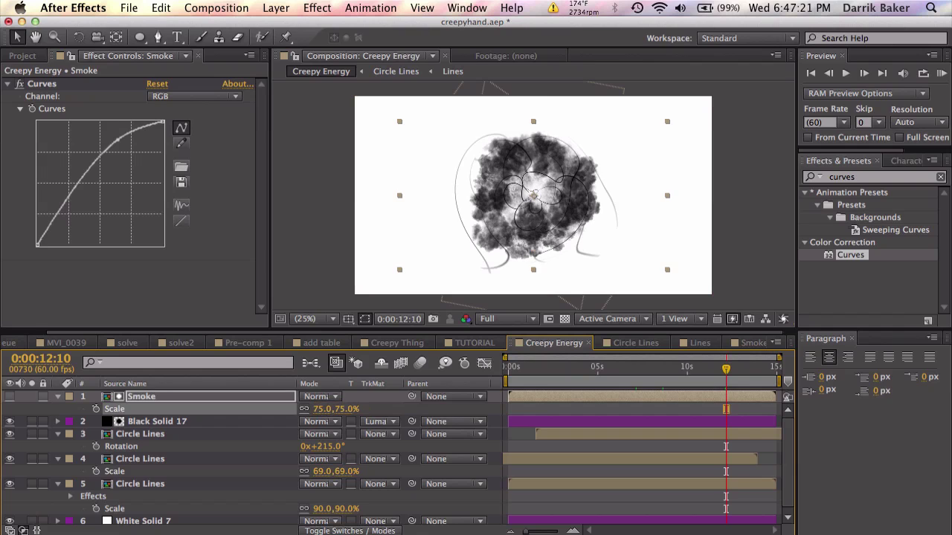
pyautogui.click(683, 372)
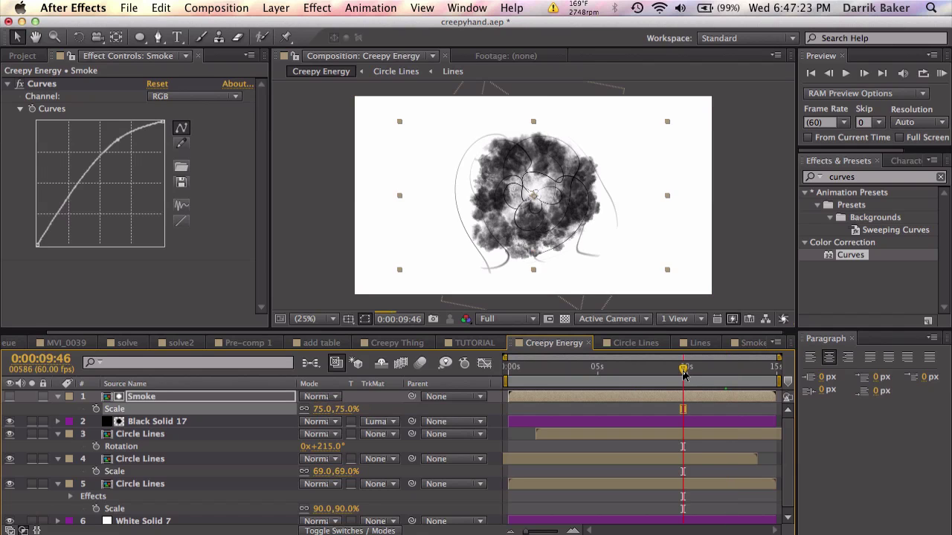
pyautogui.click(647, 372)
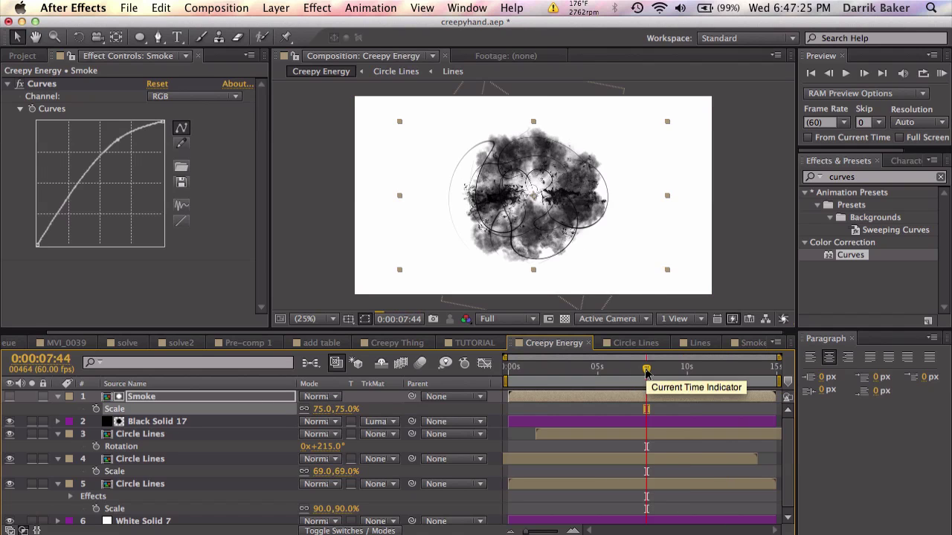
# - Duplicate the Smoke layer, rotate the copy 36°, scale it to 50%, and start it slightly earlier
pyautogui.press('super+d')
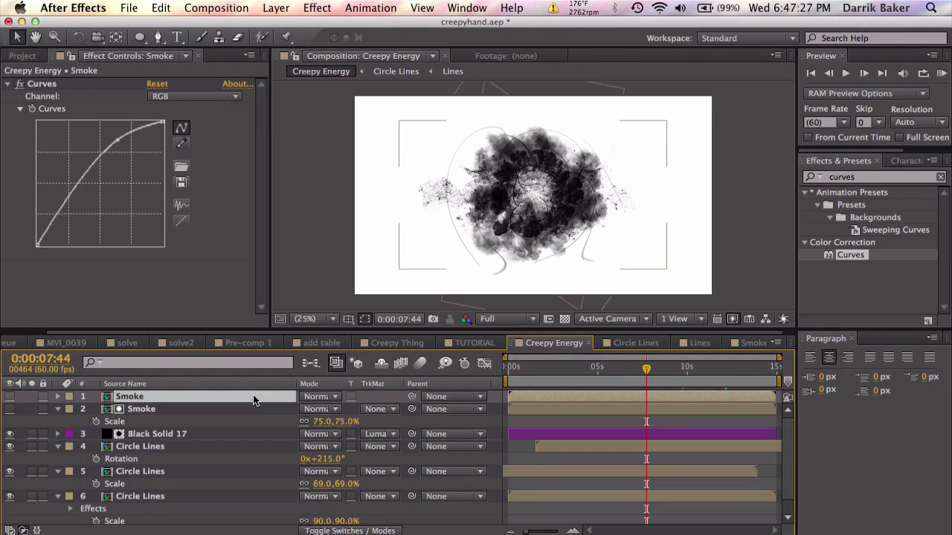
pyautogui.hotkey('alt', 'shift', 'r')
pyautogui.moveTo(323, 409); pyautogui.dragTo(354, 406)
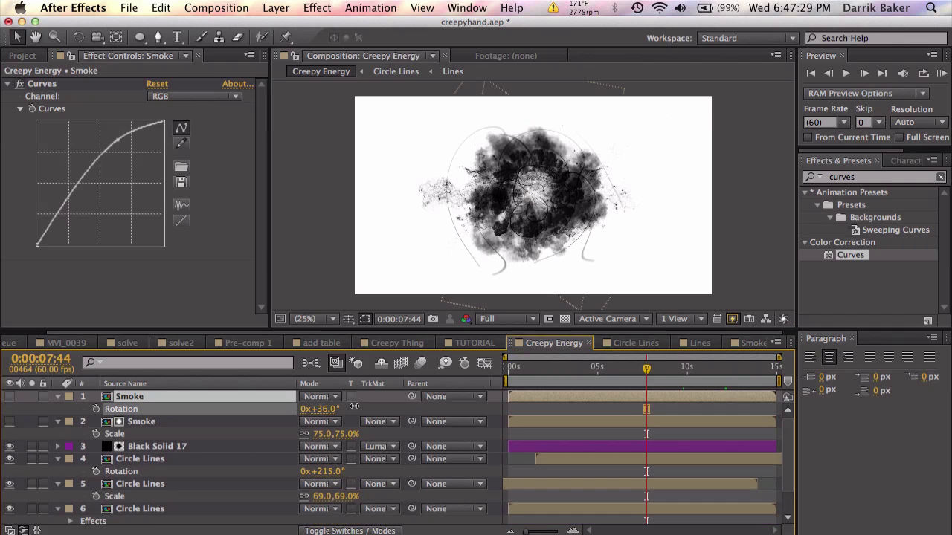
pyautogui.click(270, 395)
pyautogui.press('s')
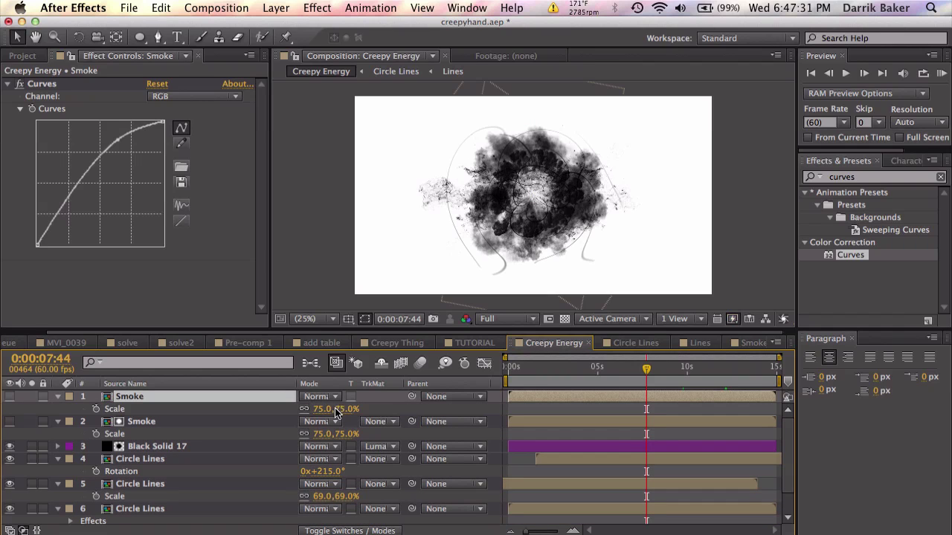
pyautogui.click(320, 410)
pyautogui.write('50')
pyautogui.press('Return')
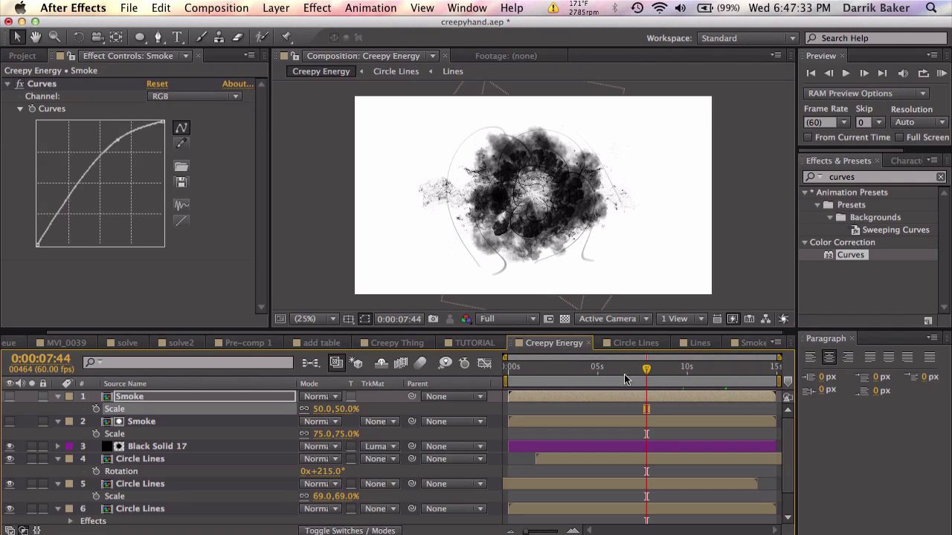
pyautogui.moveTo(588, 398); pyautogui.dragTo(574, 397)
pyautogui.click(593, 369)
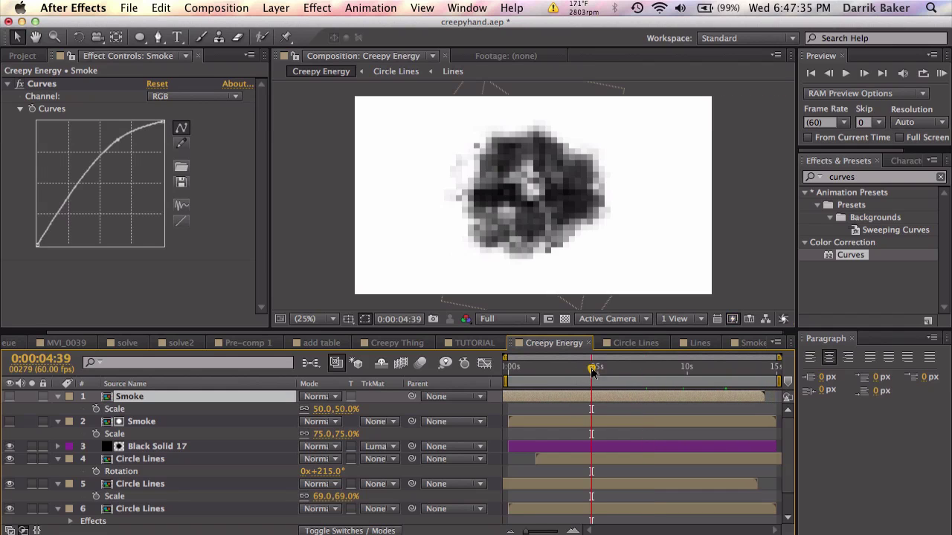
pyautogui.click(661, 369)
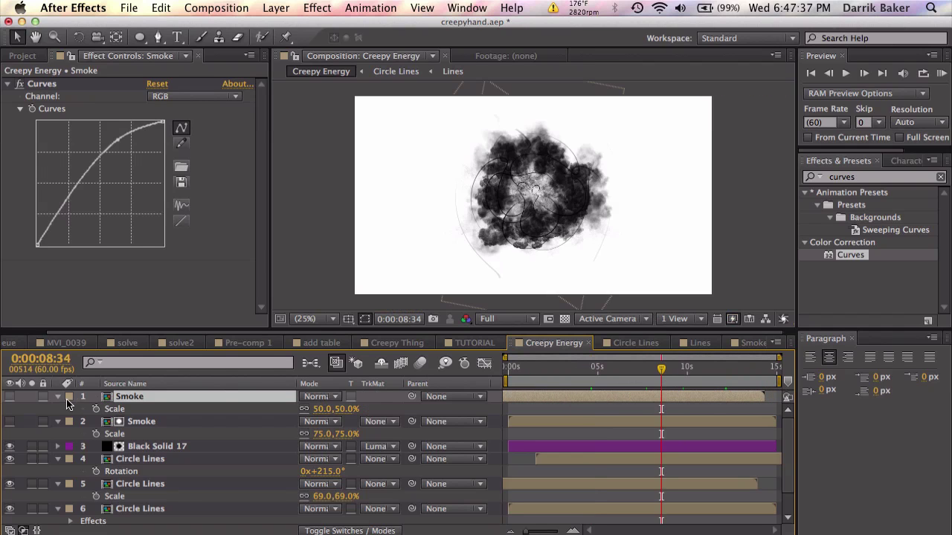
# - Duplicate Black Solid 17 and move the copy up one layer
pyautogui.click(152, 447)
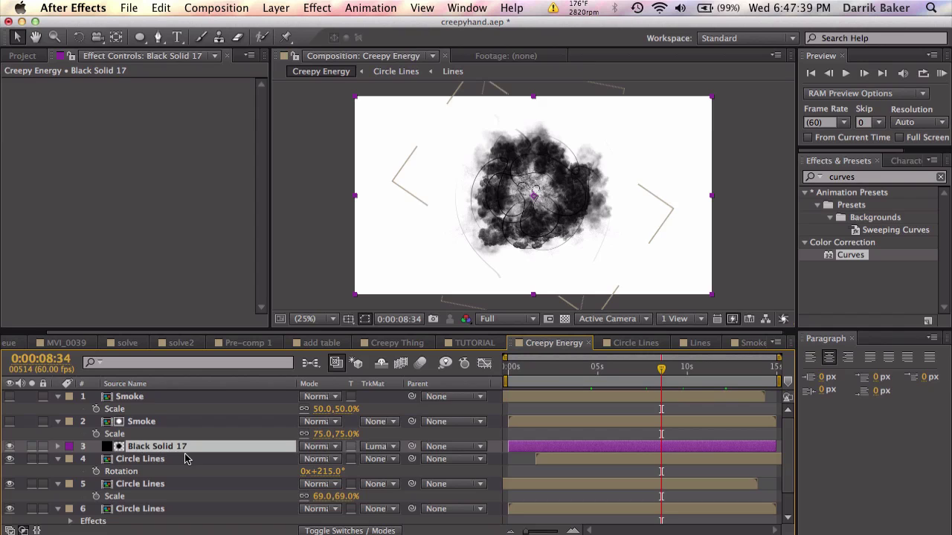
pyautogui.press('super+d')
pyautogui.press('super+bracketright')
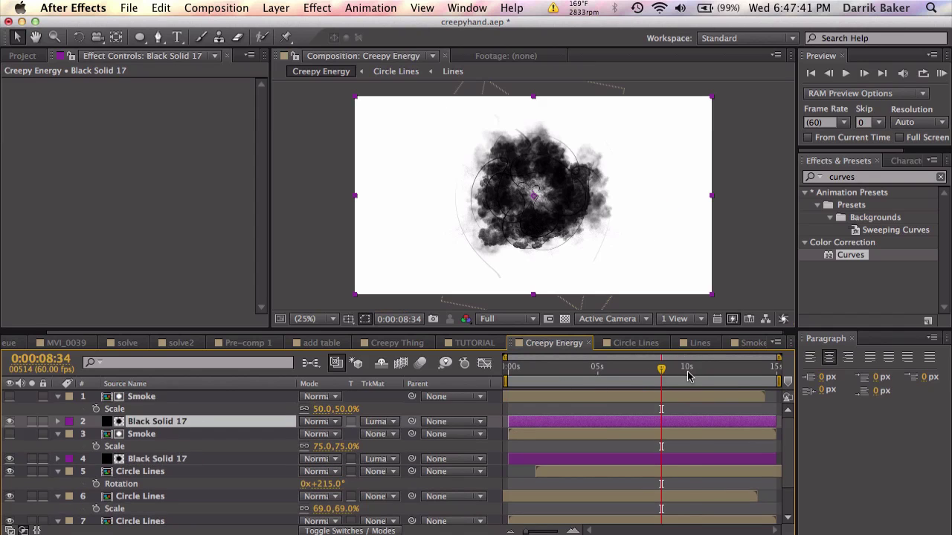
pyautogui.click(688, 374)
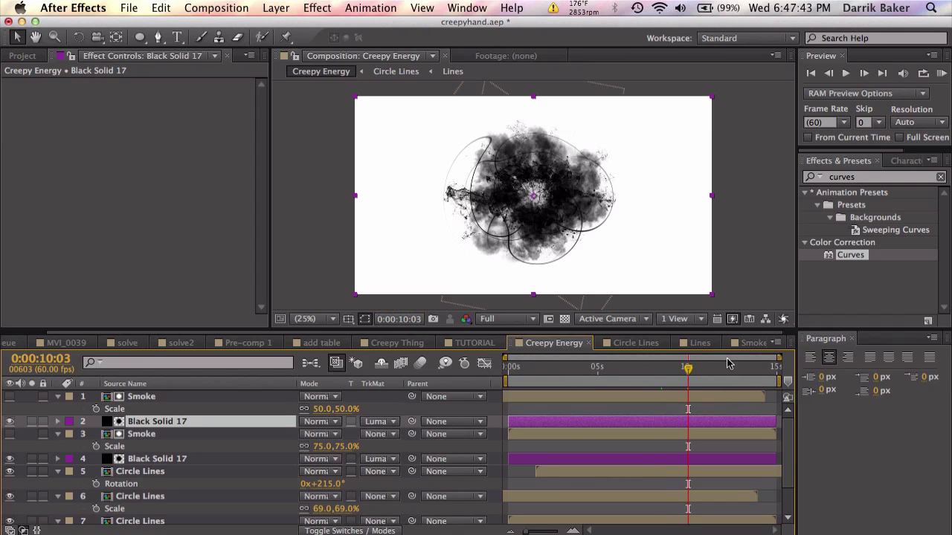
# - Create Comp 2 with default settings and add a full-size black solid
pyautogui.click(276, 8)
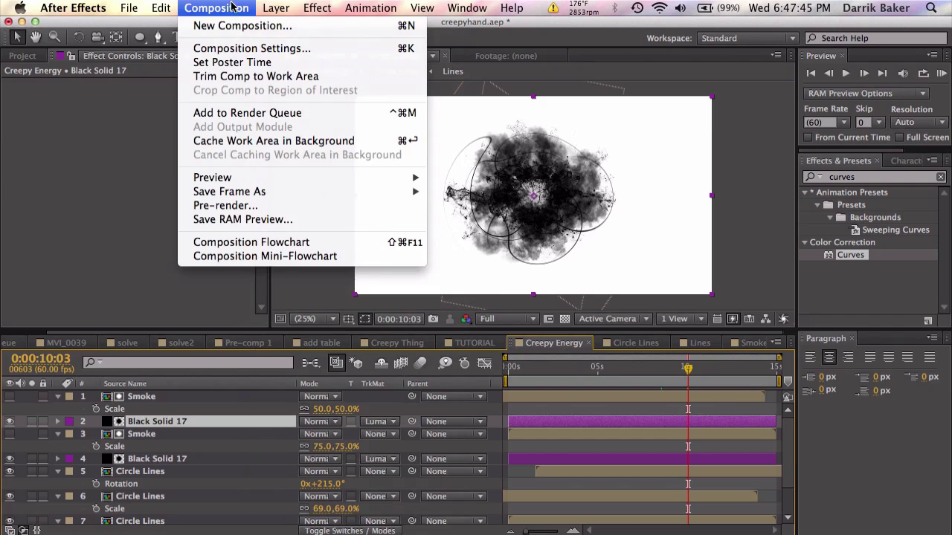
pyautogui.click(232, 26)
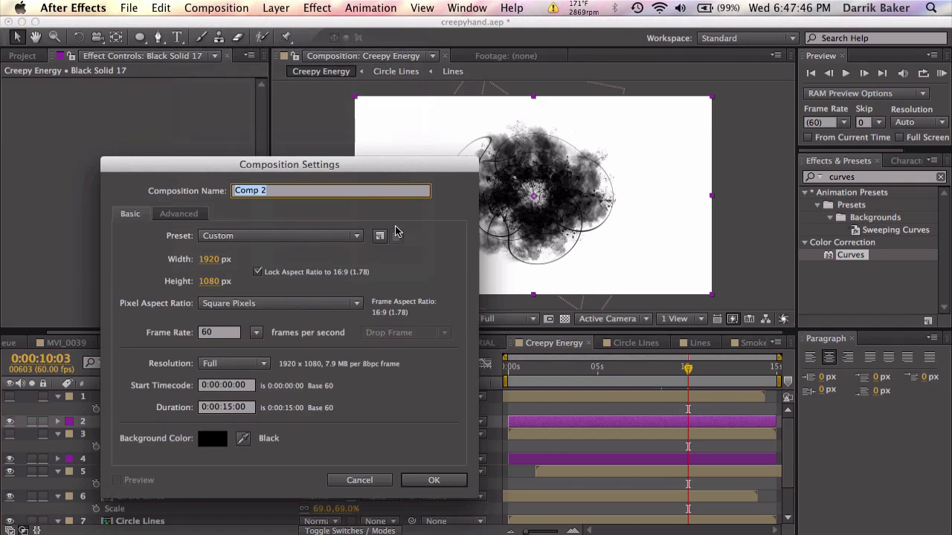
pyautogui.click(425, 482)
pyautogui.click(276, 7)
pyautogui.moveTo(290, 26)
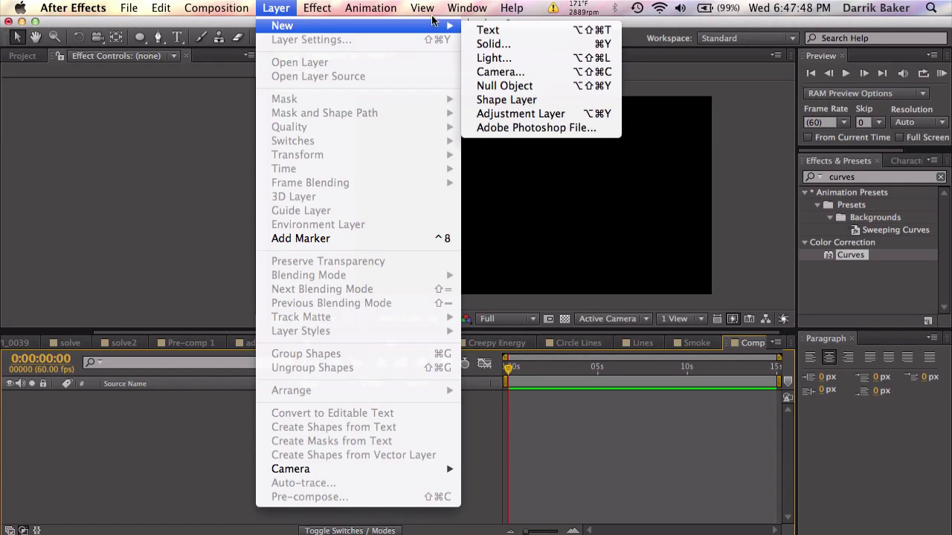
pyautogui.click(491, 45)
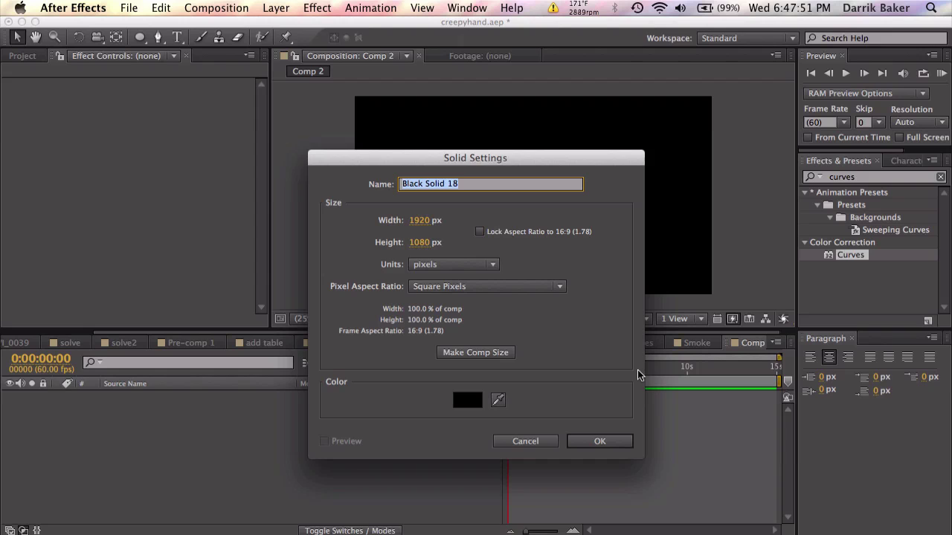
pyautogui.click(607, 446)
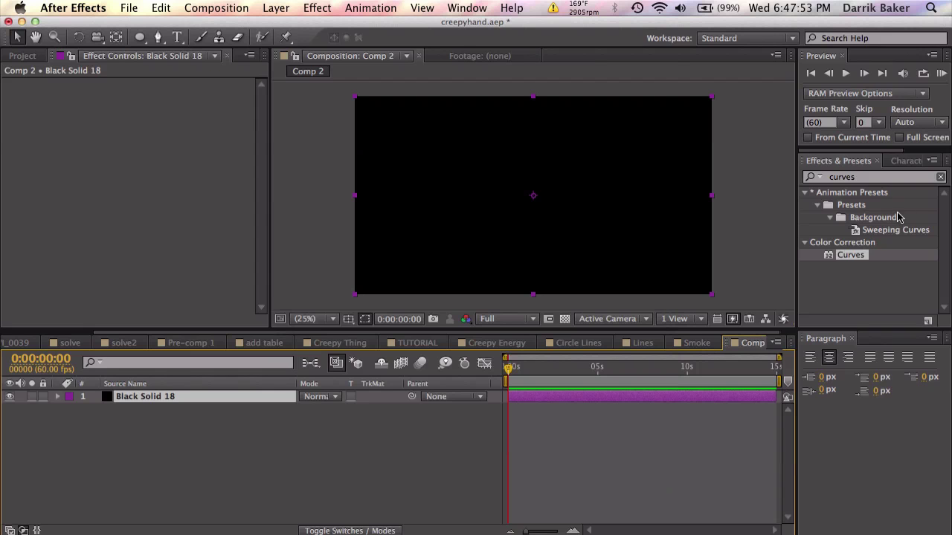
# - Apply Fractal Noise to Black Solid 18, set to Dynamic Twist with contrast 209
pyautogui.click(890, 178)
pyautogui.write('fractal')
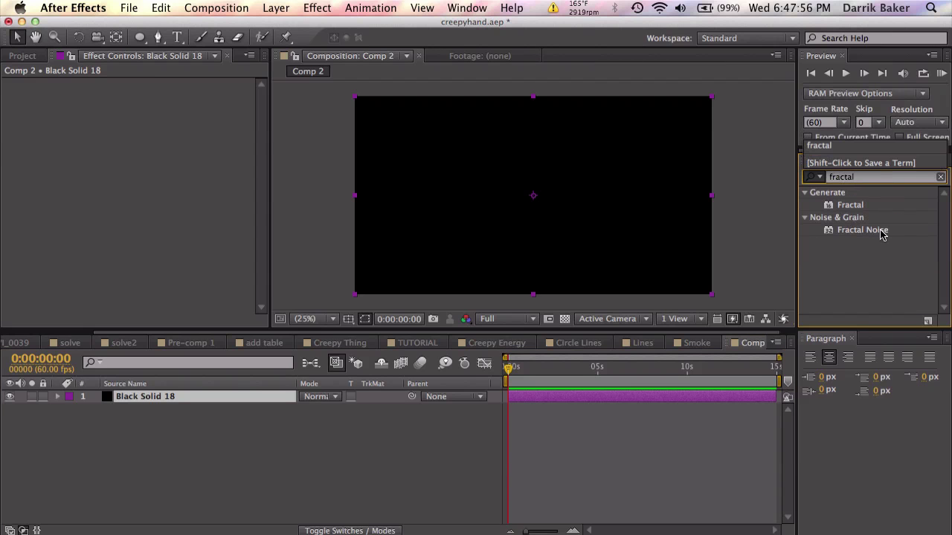
pyautogui.moveTo(881, 233); pyautogui.dragTo(607, 397)
pyautogui.click(208, 97)
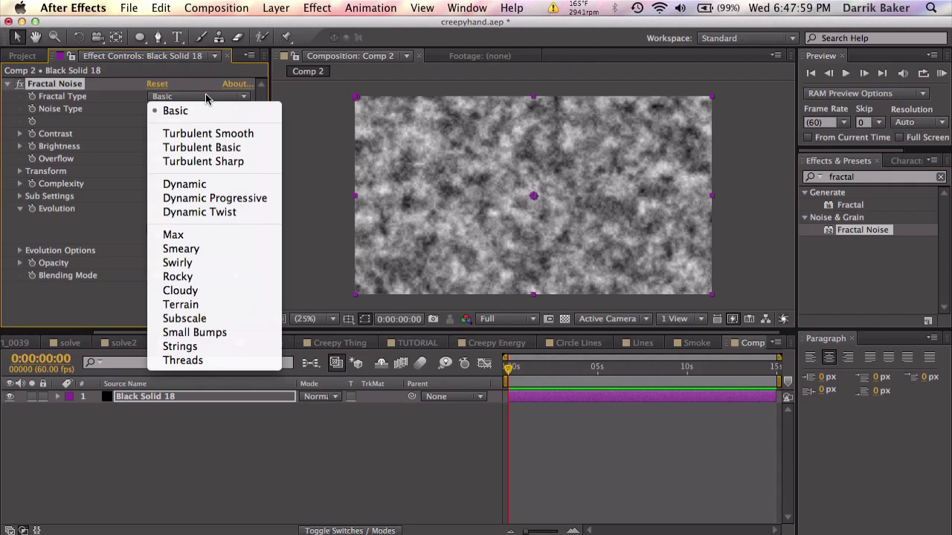
pyautogui.click(223, 213)
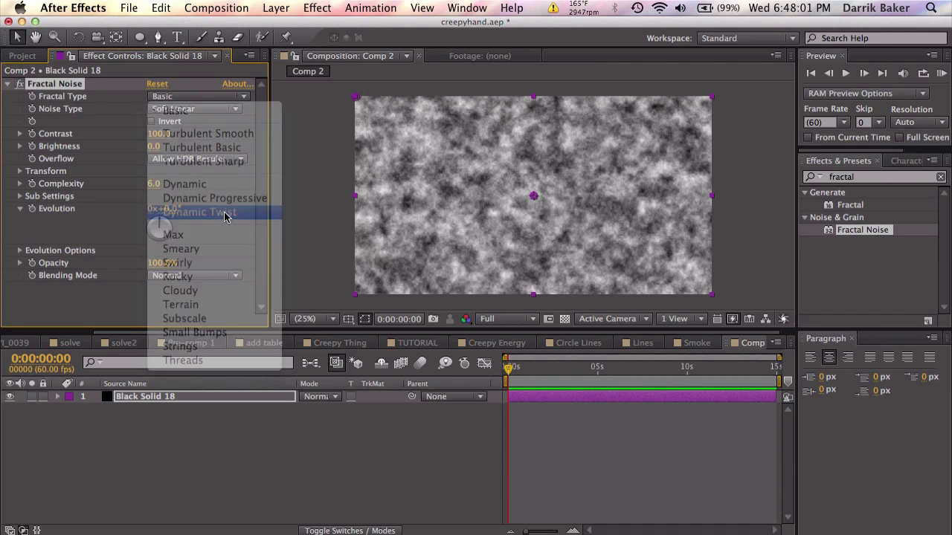
pyautogui.moveTo(158, 134); pyautogui.dragTo(130, 146)
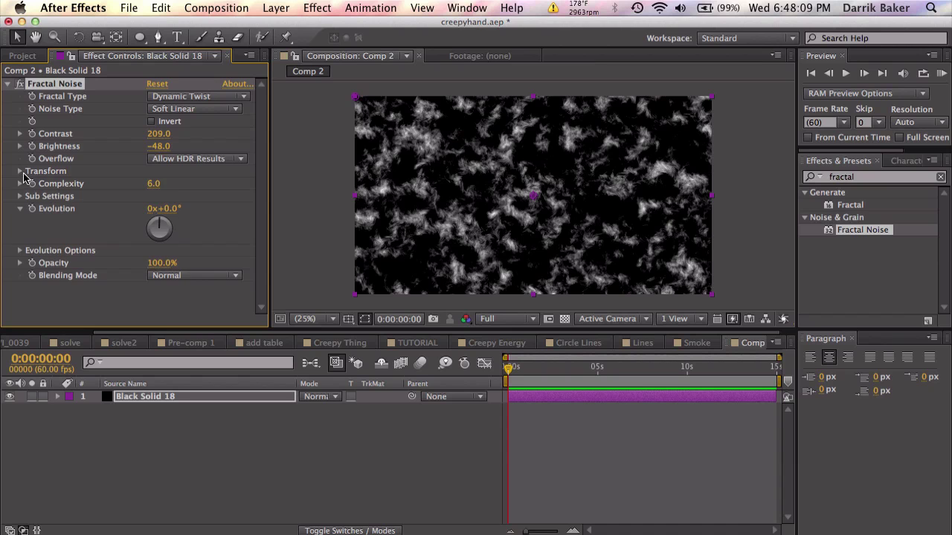
# - Scale the noise to 261 and animate Offset Turbulence to 960,2960 at the final frame
pyautogui.click(20, 172)
pyautogui.moveTo(164, 210); pyautogui.dragTo(279, 205)
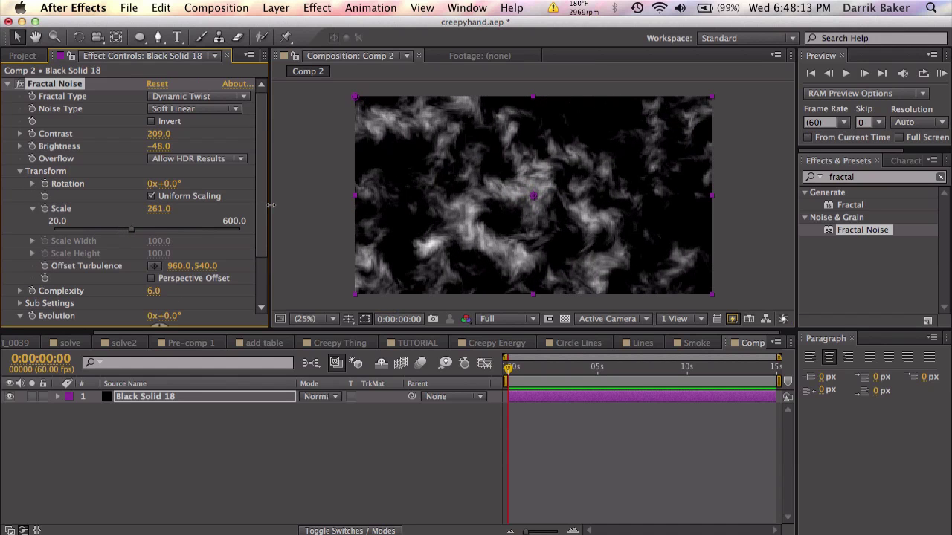
pyautogui.click(7, 84)
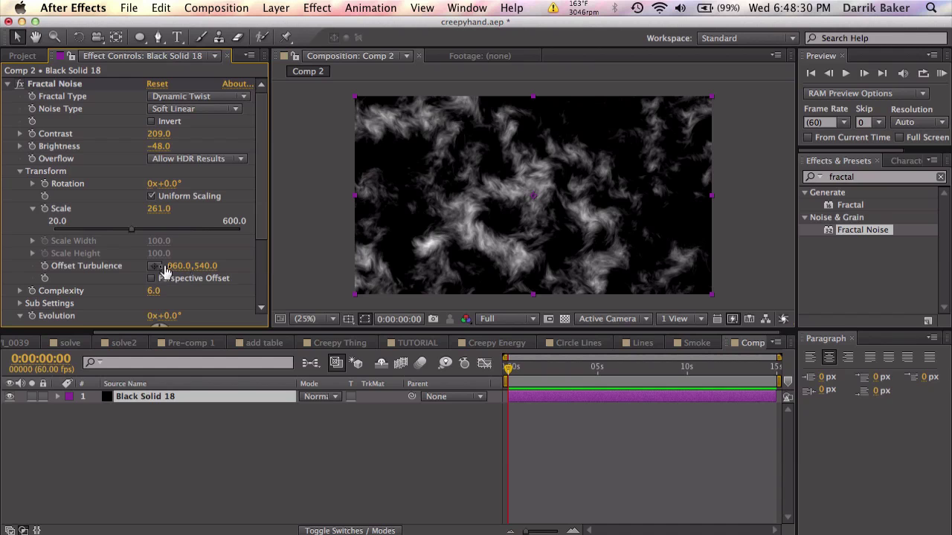
pyautogui.click(45, 265)
pyautogui.scroll(-4, 45, 267)
pyautogui.moveTo(759, 367); pyautogui.dragTo(781, 370)
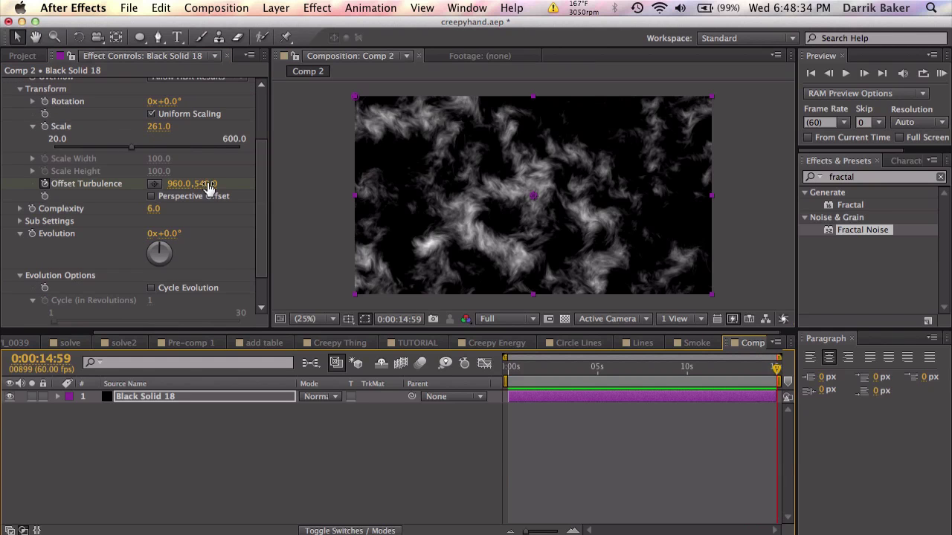
pyautogui.moveTo(210, 184); pyautogui.dragTo(591, 176)
pyautogui.scroll(3, 36, 140)
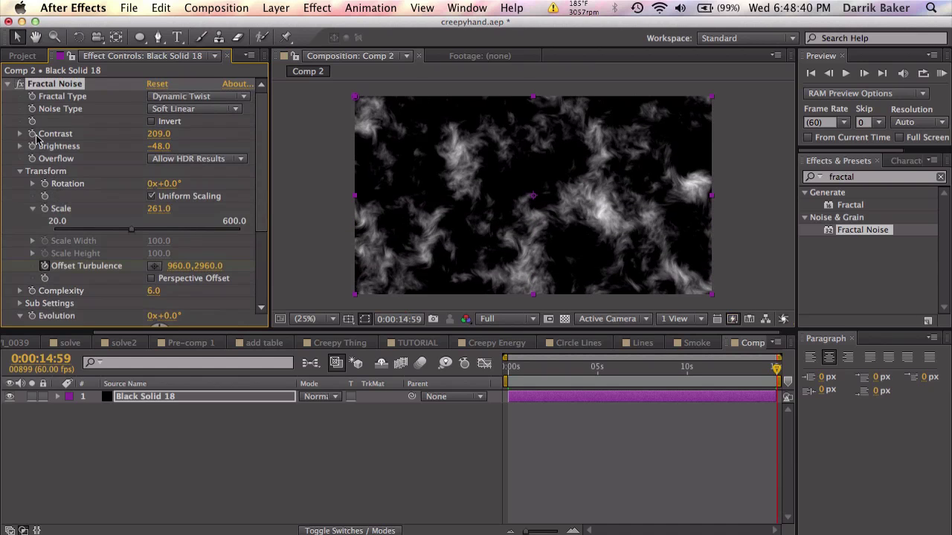
pyautogui.scroll(-4, 64, 208)
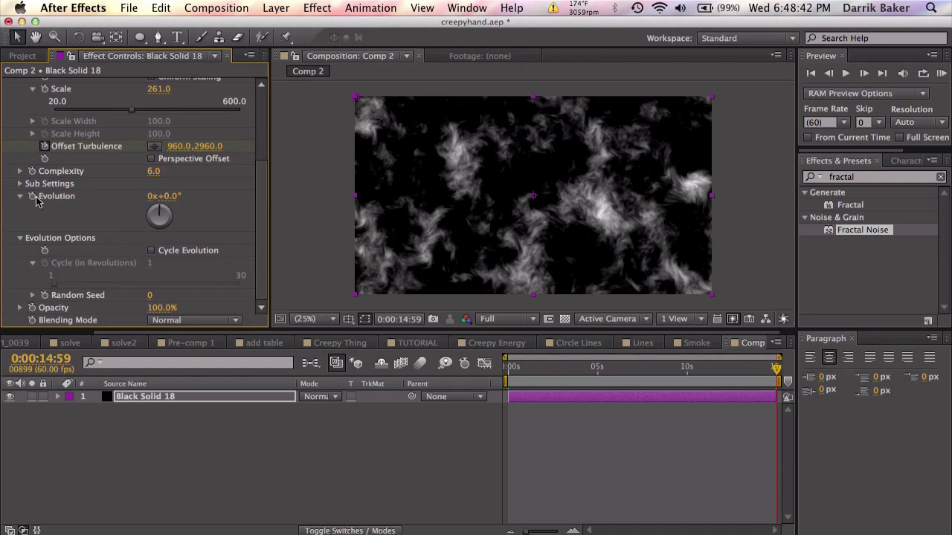
# - Keyframe Evolution from the first frame to 1x+347° at 14:59
pyautogui.click(507, 367)
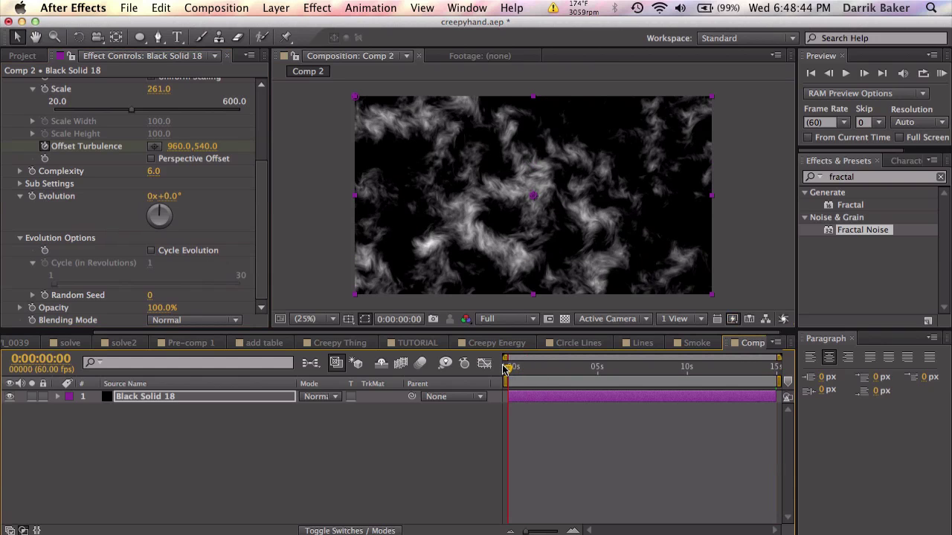
pyautogui.click(32, 196)
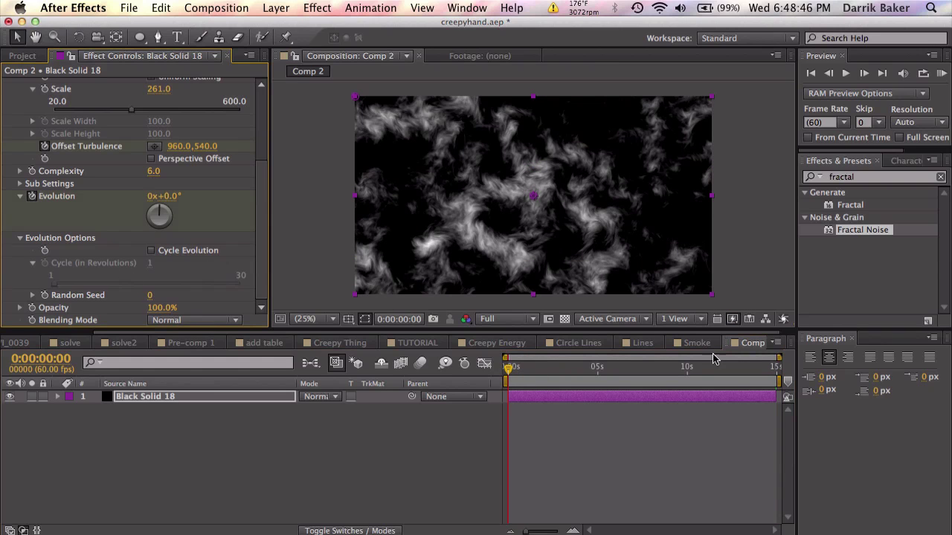
pyautogui.click(779, 369)
pyautogui.moveTo(163, 197); pyautogui.dragTo(781, 228)
pyautogui.scroll(5, 176, 160)
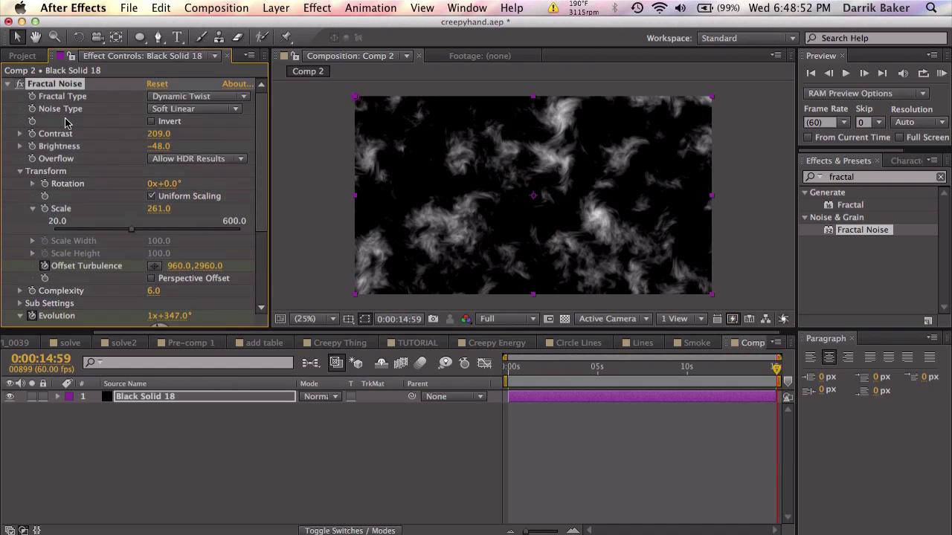
pyautogui.click(7, 84)
# - Add Polar Coordinates to the noise solid with 100% interpolation and Rect to Polar
pyautogui.click(875, 179)
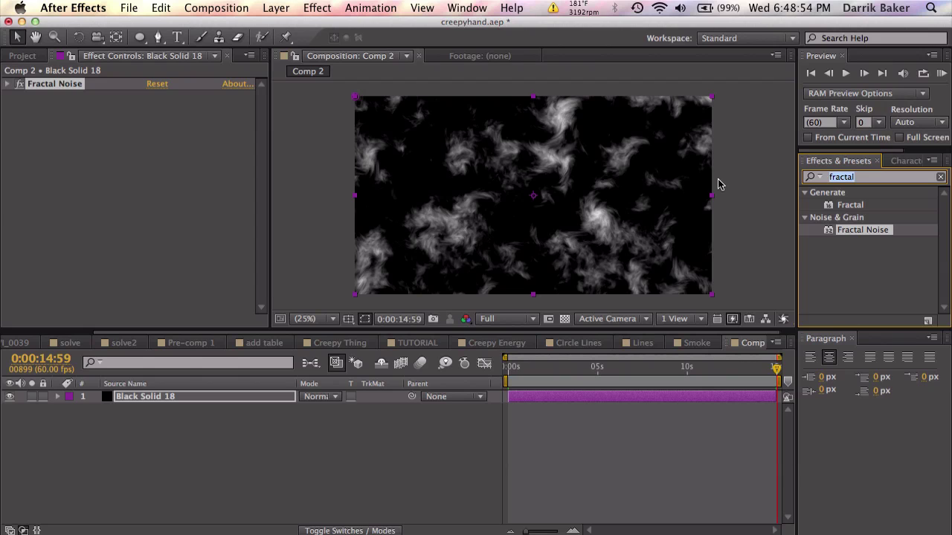
pyautogui.write('polar')
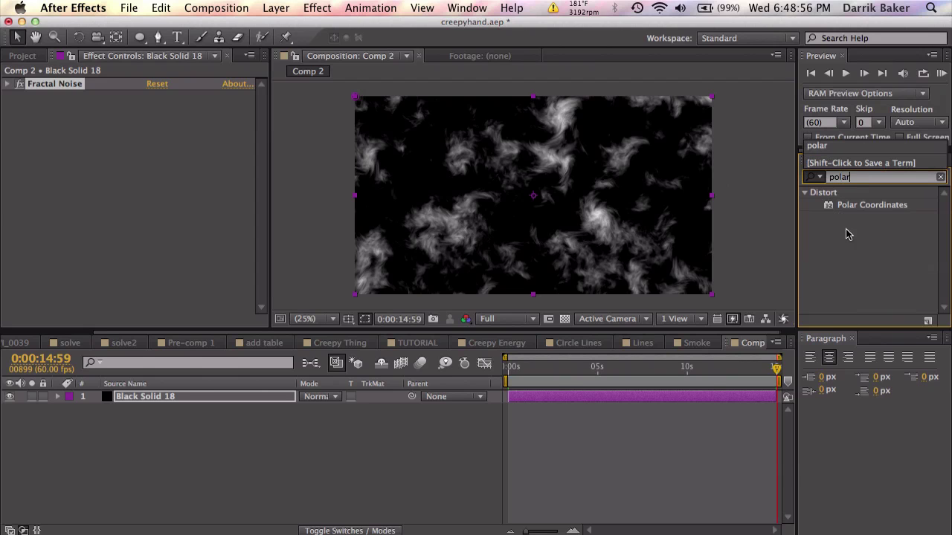
pyautogui.moveTo(876, 210); pyautogui.dragTo(60, 162)
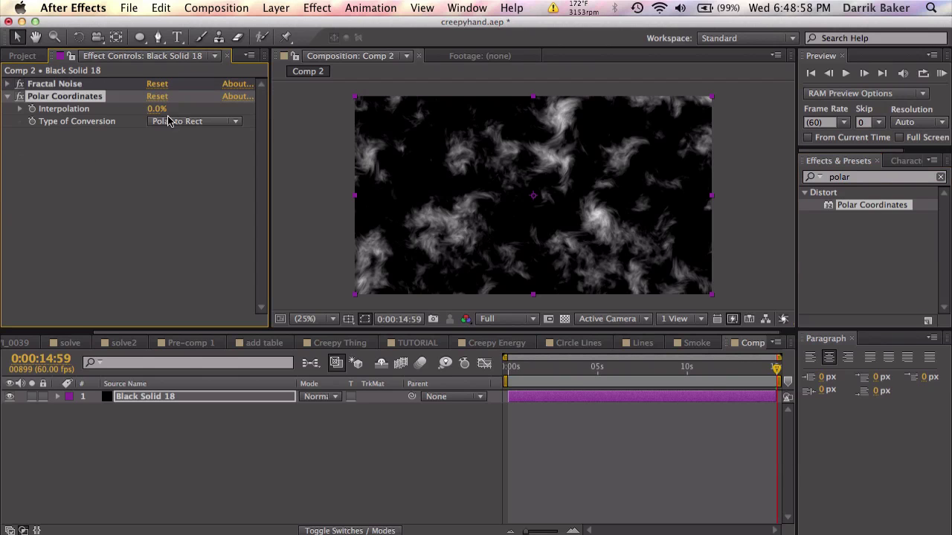
pyautogui.moveTo(157, 108); pyautogui.dragTo(218, 106)
pyautogui.click(207, 122)
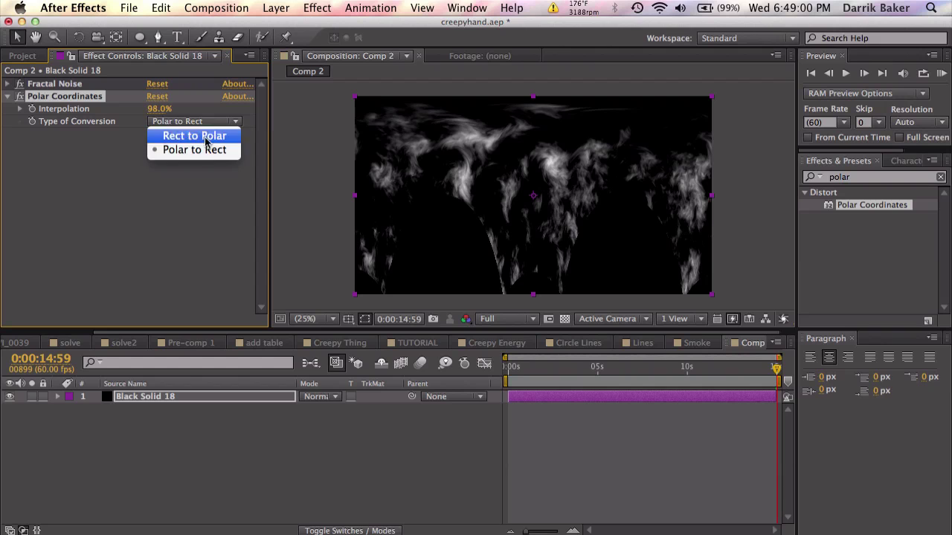
pyautogui.click(207, 137)
pyautogui.moveTo(522, 359); pyautogui.dragTo(623, 379)
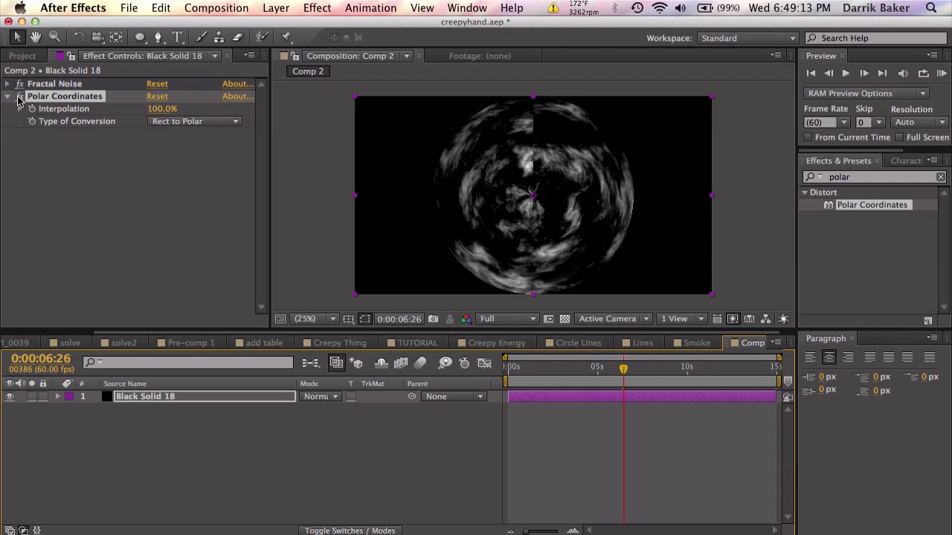
# - Insert a Mirror effect centred at X 1920/2 (960), then re-enable Polar Coordinates and preview the orb
pyautogui.click(19, 96)
pyautogui.click(855, 177)
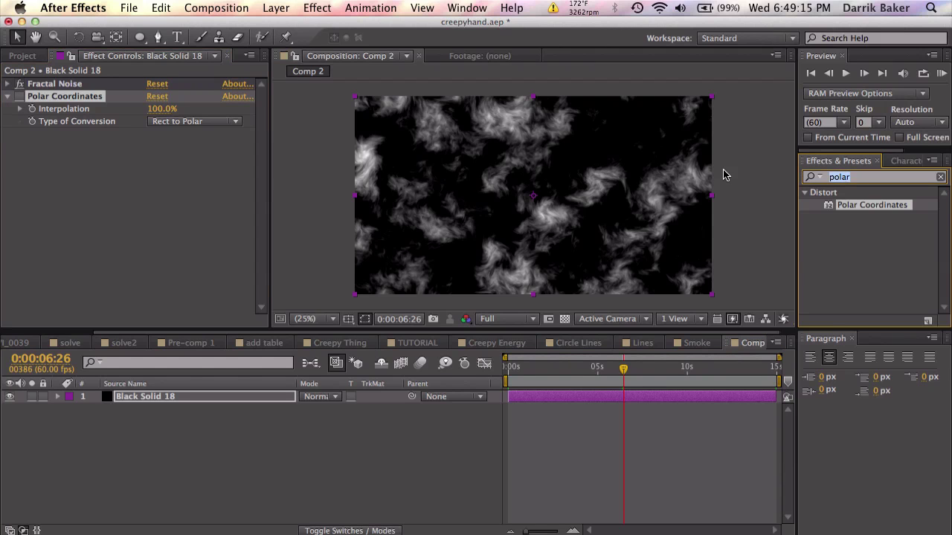
pyautogui.write('mirro')
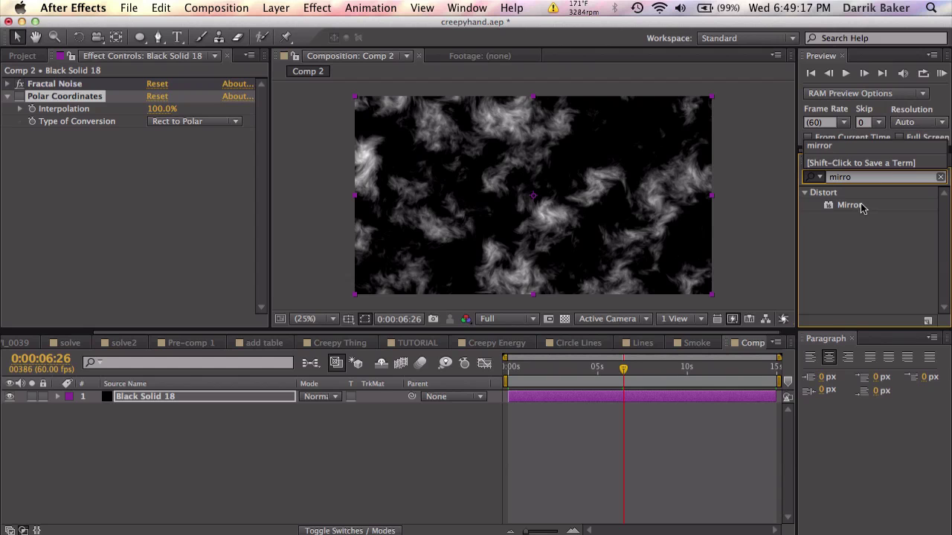
pyautogui.moveTo(861, 208); pyautogui.dragTo(104, 97)
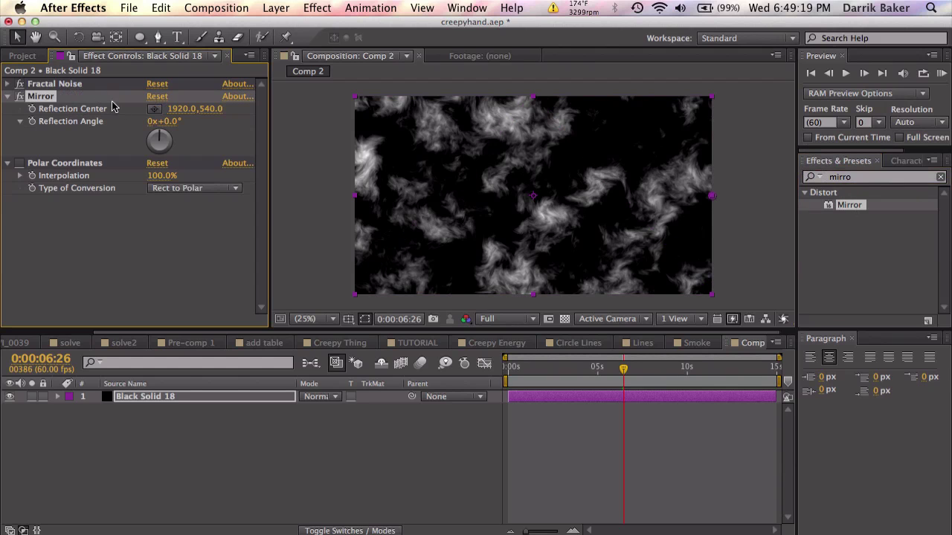
pyautogui.moveTo(184, 111); pyautogui.dragTo(3, 128)
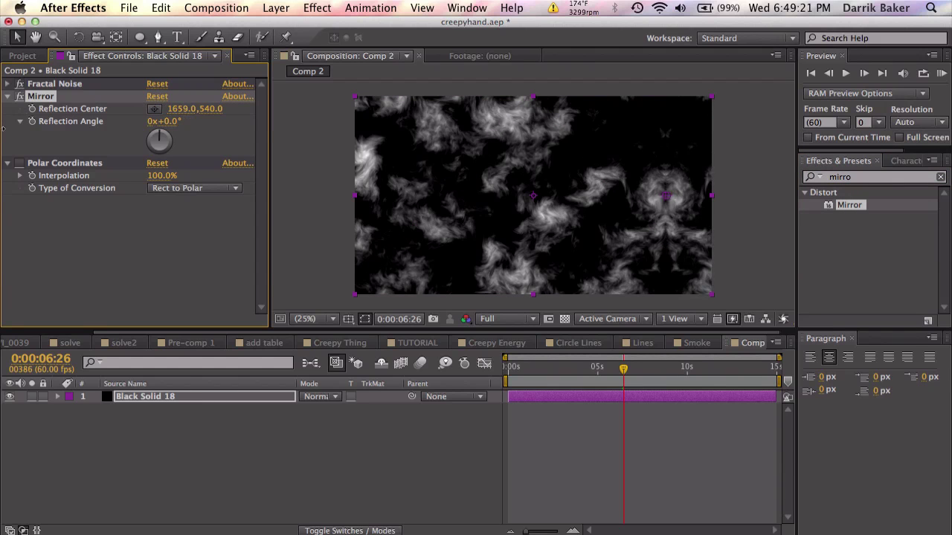
pyautogui.moveTo(185, 108); pyautogui.dragTo(3, 110)
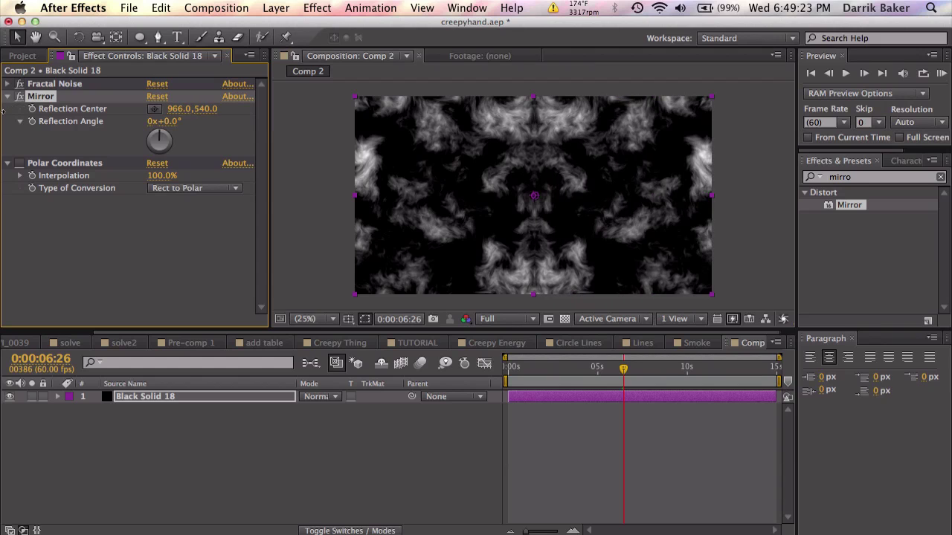
pyautogui.click(179, 110)
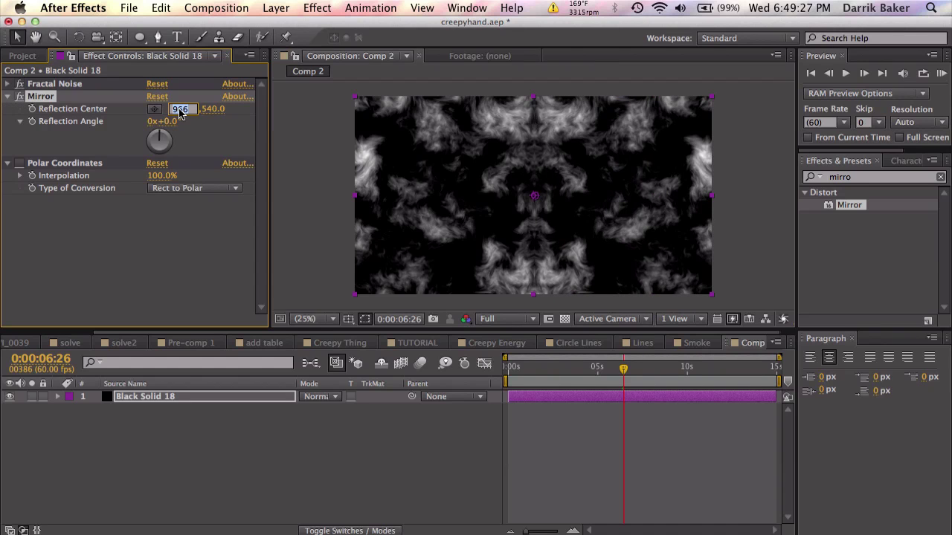
pyautogui.write('192')
pyautogui.write('0/2')
pyautogui.press('Return')
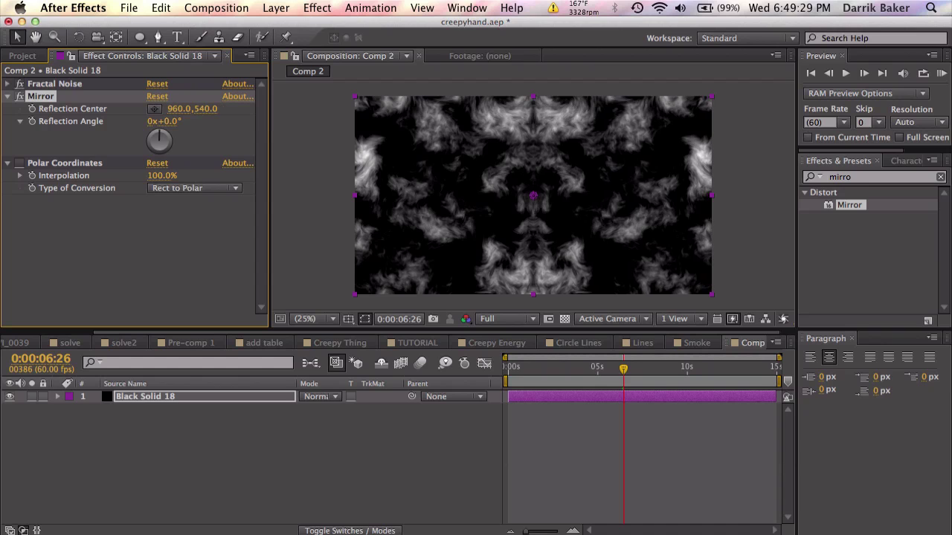
pyautogui.click(19, 164)
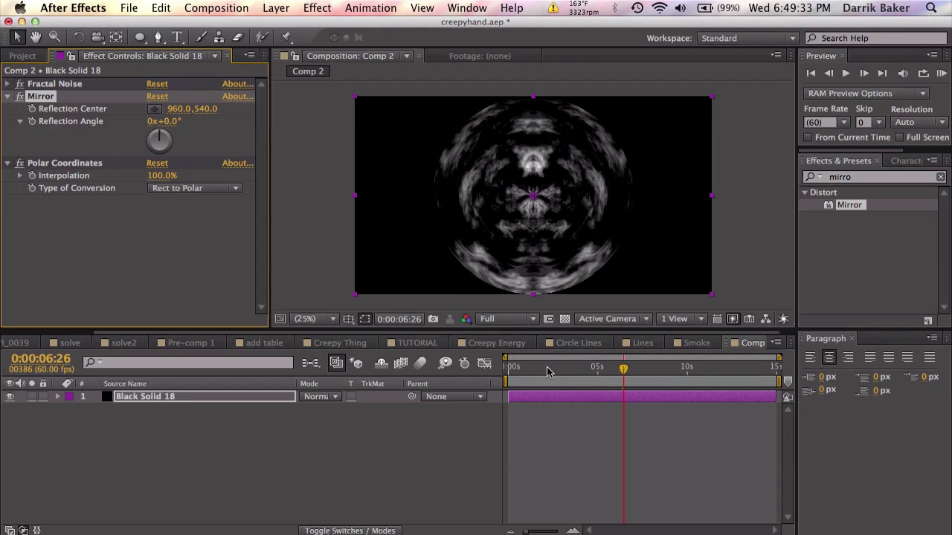
pyautogui.moveTo(549, 369); pyautogui.dragTo(643, 370)
# - Add comp-sized Black Solid 19 and draw a large circular ellipse mask at centre
pyautogui.click(276, 7)
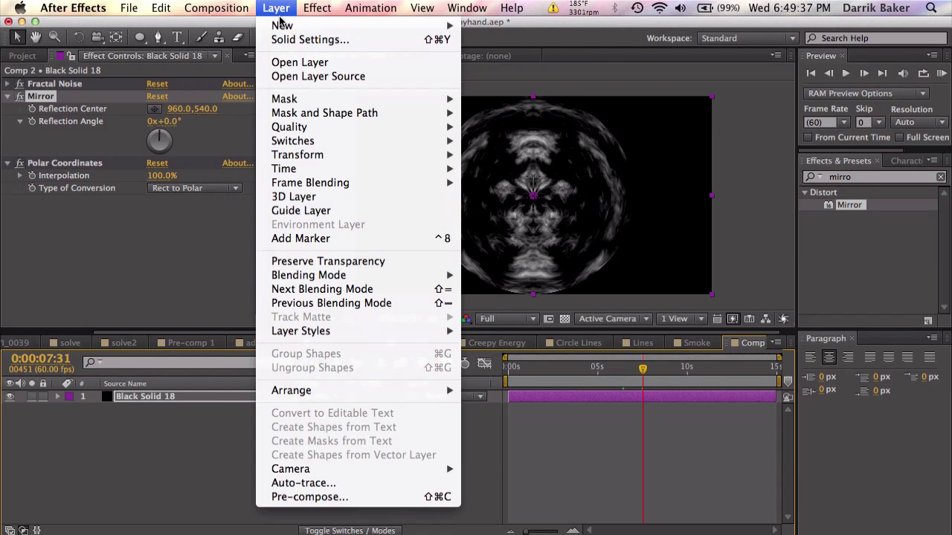
pyautogui.moveTo(331, 26)
pyautogui.click(494, 44)
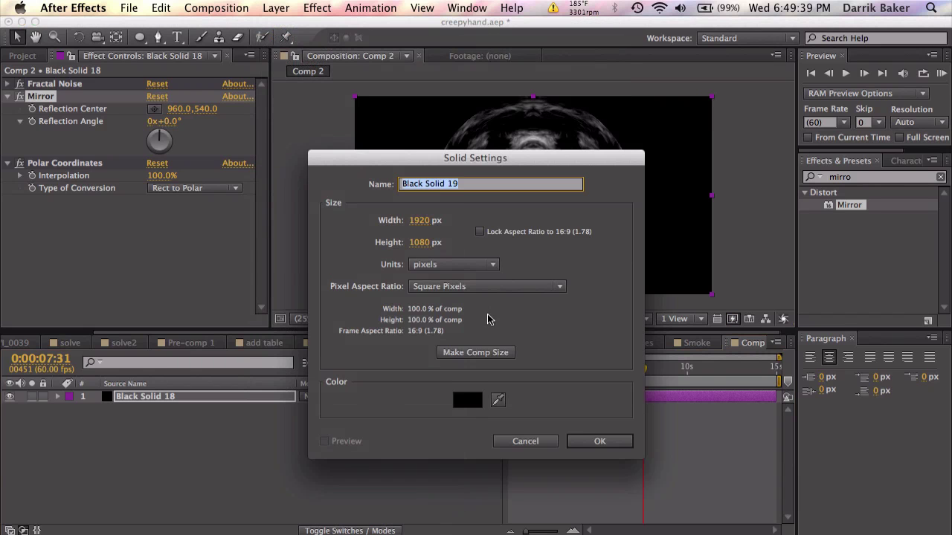
pyautogui.click(598, 441)
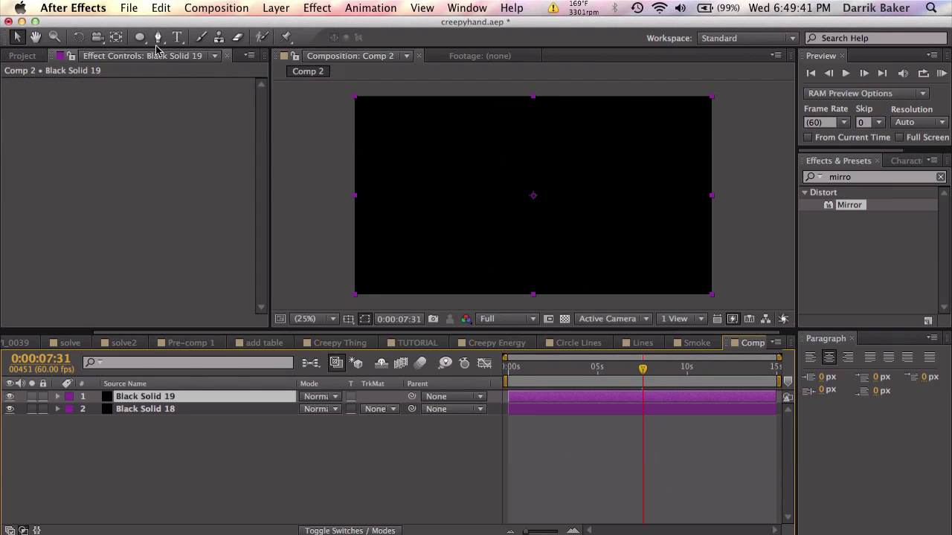
pyautogui.moveTo(144, 39); pyautogui.dragTo(186, 67)
pyautogui.moveTo(533, 195); pyautogui.dragTo(611, 282)
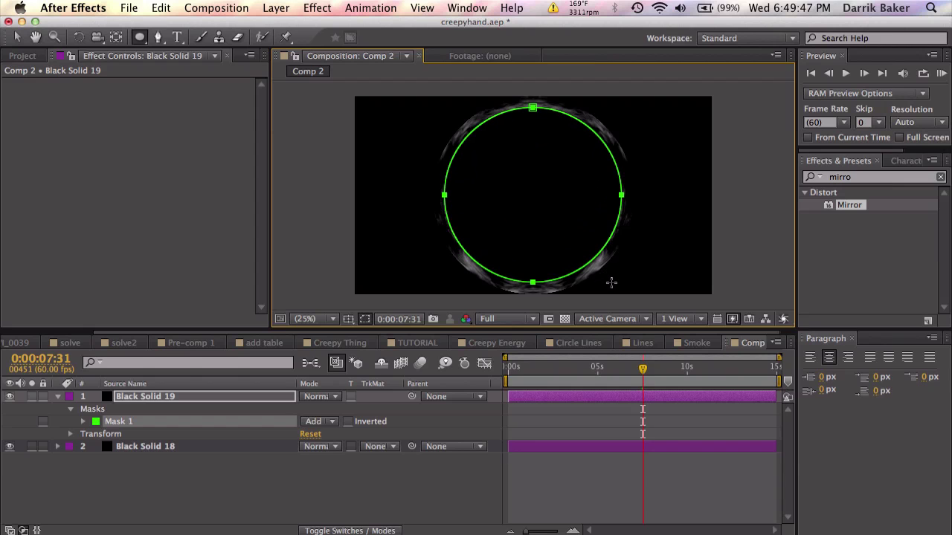
# - Feather the circle mask to 131 px and set it as Black Solid 18's alpha matte
pyautogui.click(206, 398)
pyautogui.press('f')
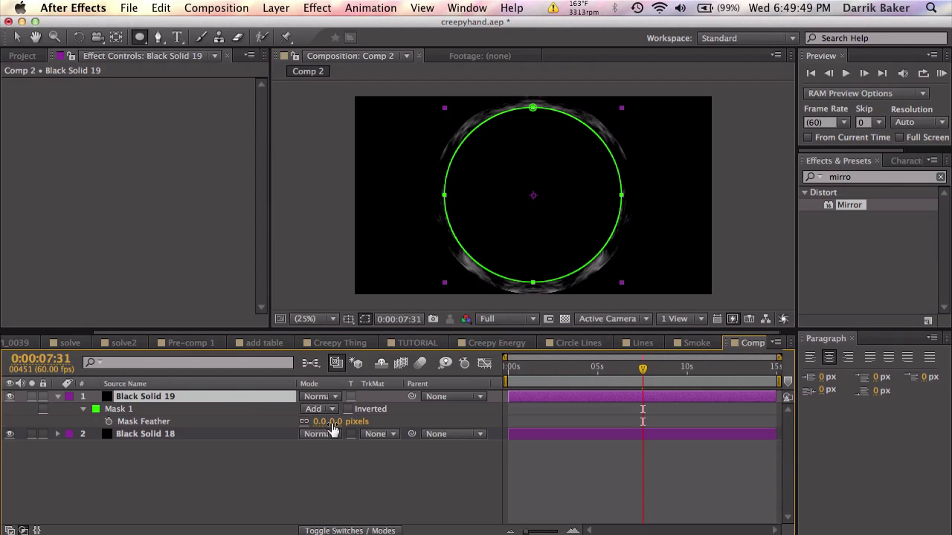
pyautogui.moveTo(329, 422); pyautogui.dragTo(433, 426)
pyautogui.click(388, 434)
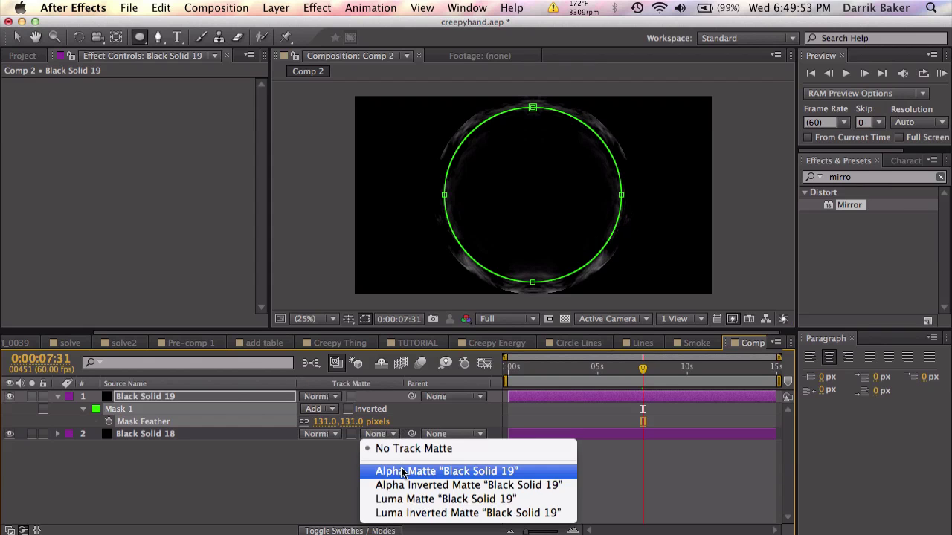
pyautogui.click(402, 473)
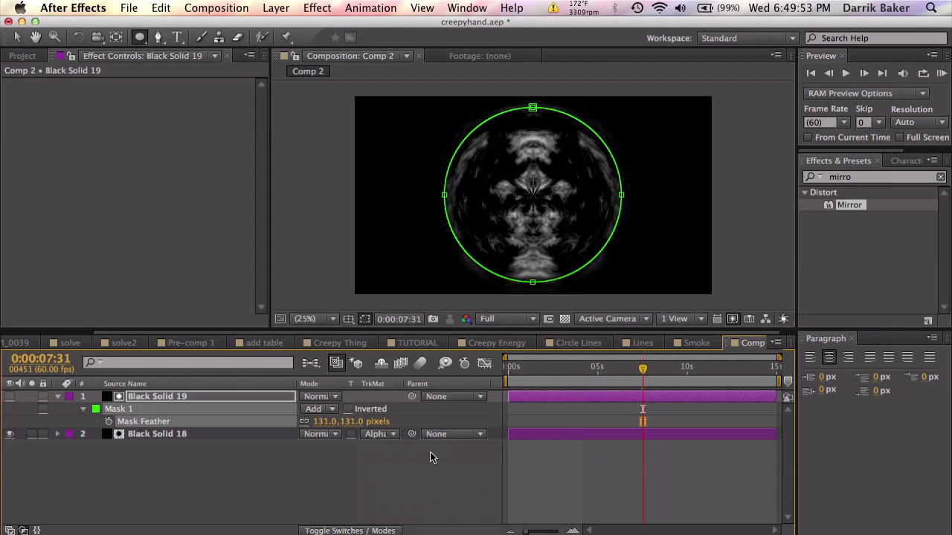
pyautogui.moveTo(638, 370)
pyautogui.mouseDown()
pyautogui.moveTo(555, 371)
pyautogui.moveTo(650, 369)
pyautogui.mouseUp()
pyautogui.click(564, 318)
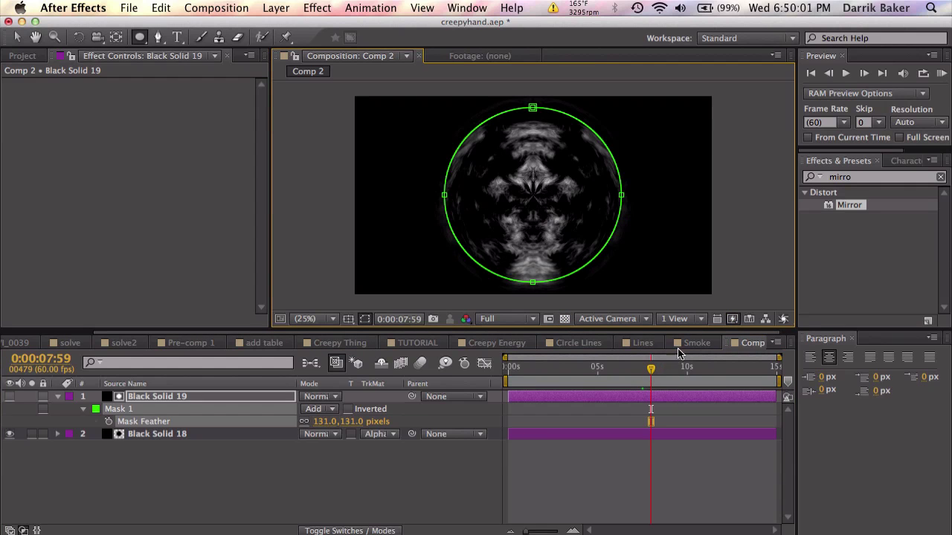
pyautogui.click(497, 343)
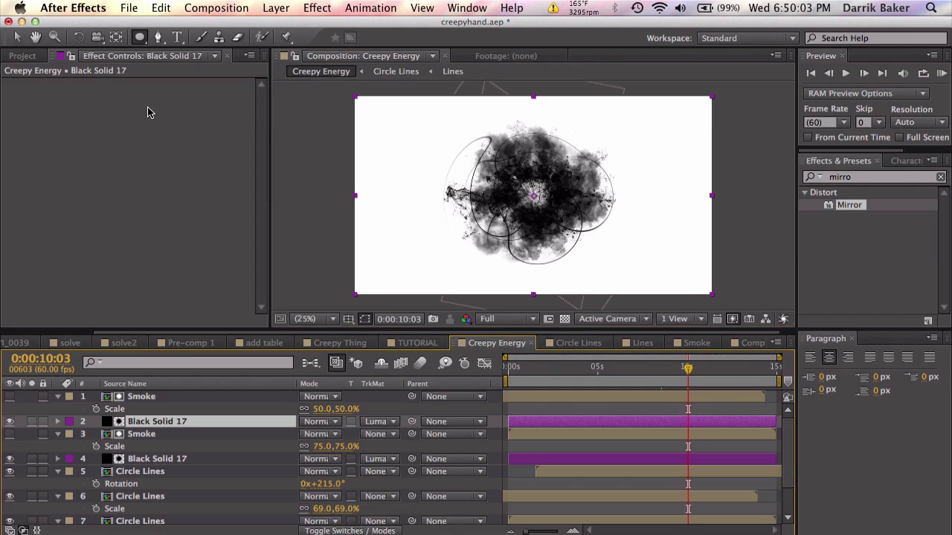
pyautogui.click(747, 343)
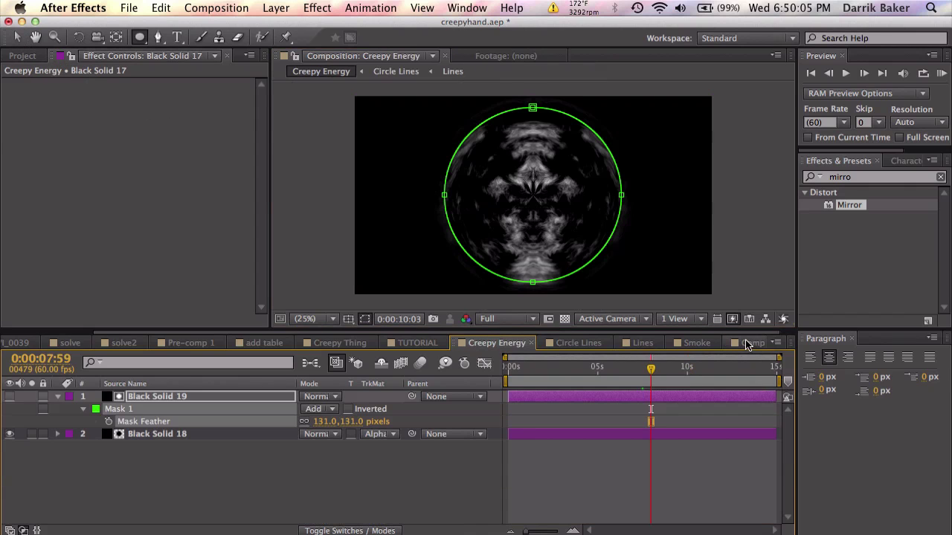
# - Rename Comp 2 to 'Fractal Smoke' and add it as Creepy Energy's top layer
pyautogui.press('super+k')
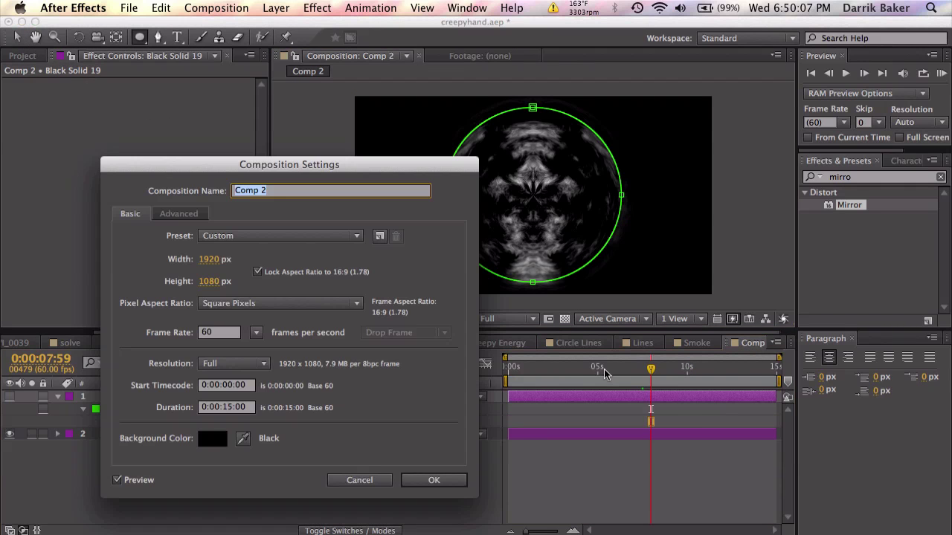
pyautogui.write('Fractal Smoke')
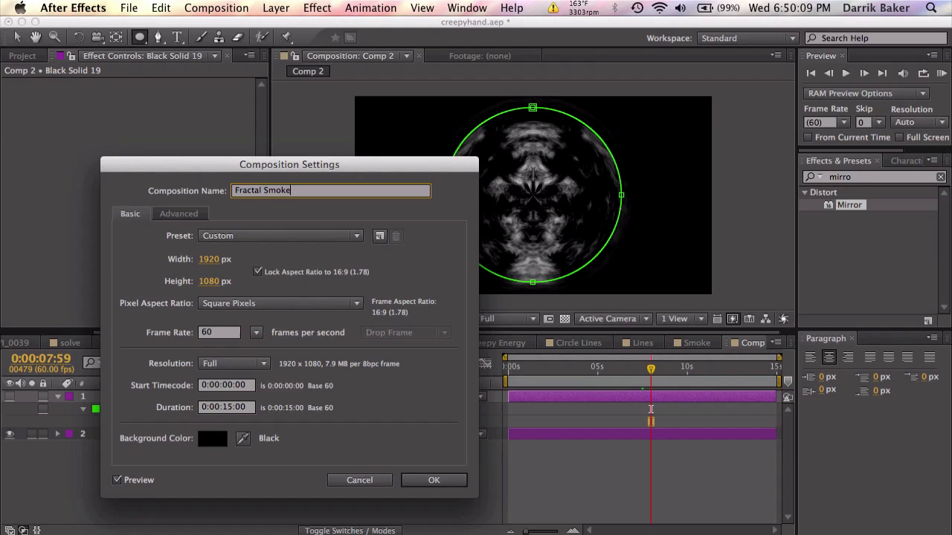
pyautogui.press('Return')
pyautogui.click(502, 342)
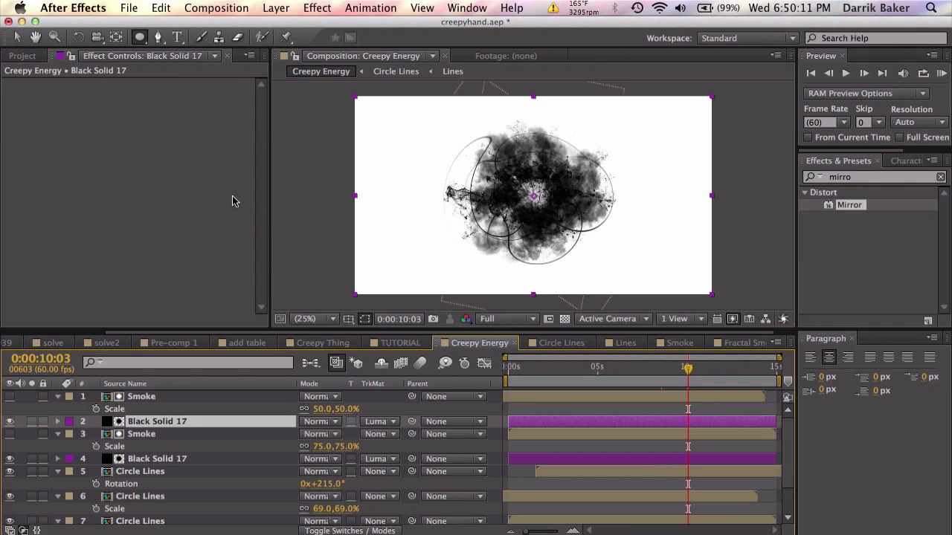
pyautogui.click(37, 58)
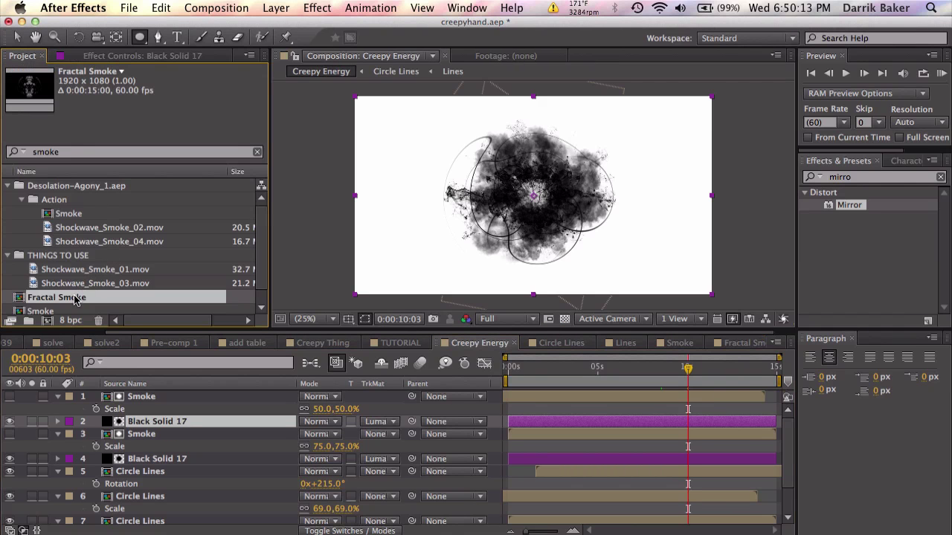
pyautogui.moveTo(74, 300); pyautogui.dragTo(155, 396)
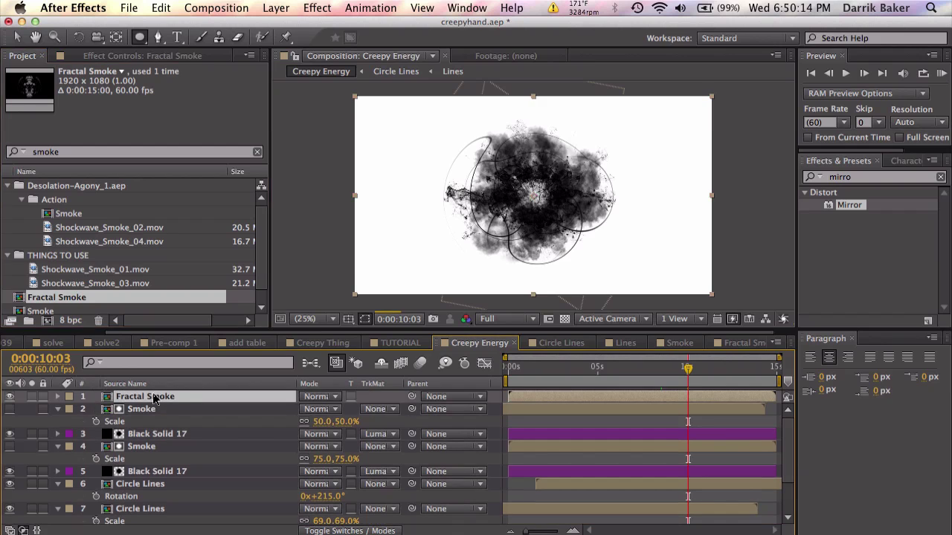
# - Move Black Solid 17 above Smoke and inspect it solo over the transparency grid
pyautogui.click(195, 434)
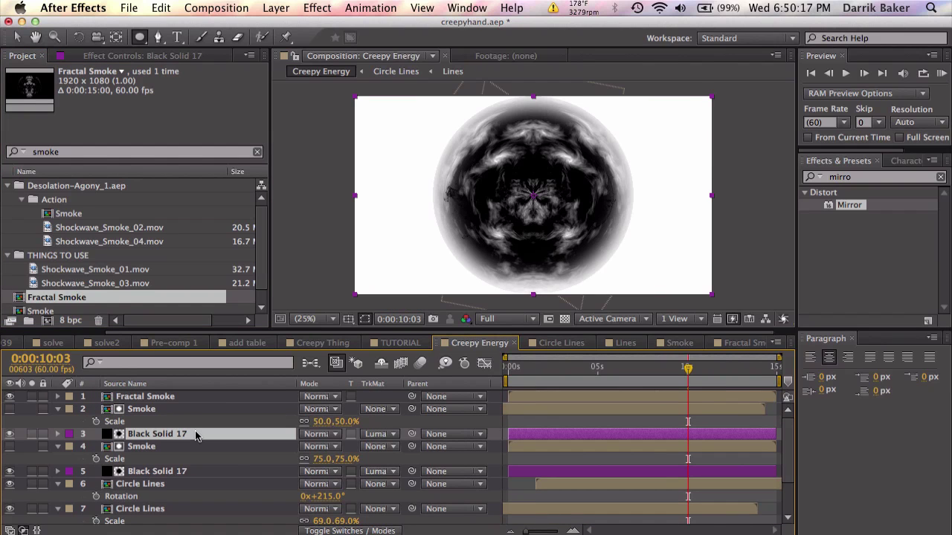
pyautogui.moveTo(207, 439); pyautogui.dragTo(212, 409)
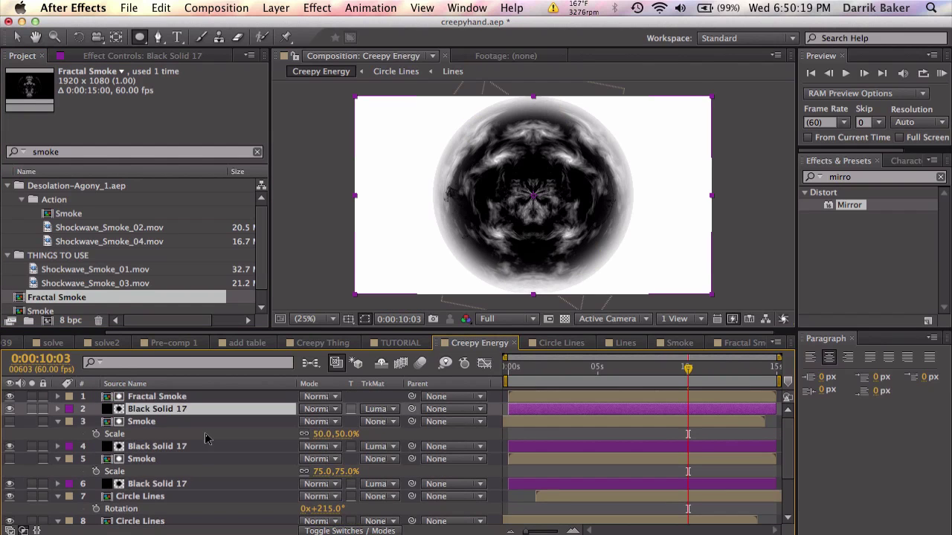
pyautogui.click(218, 400)
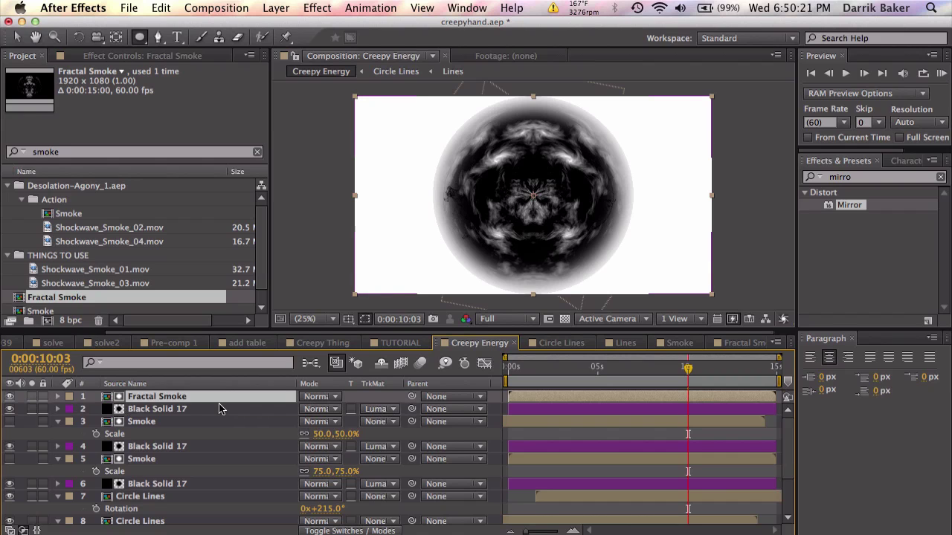
pyautogui.keyDown('shift'); pyautogui.click(220, 411); pyautogui.keyUp('shift')
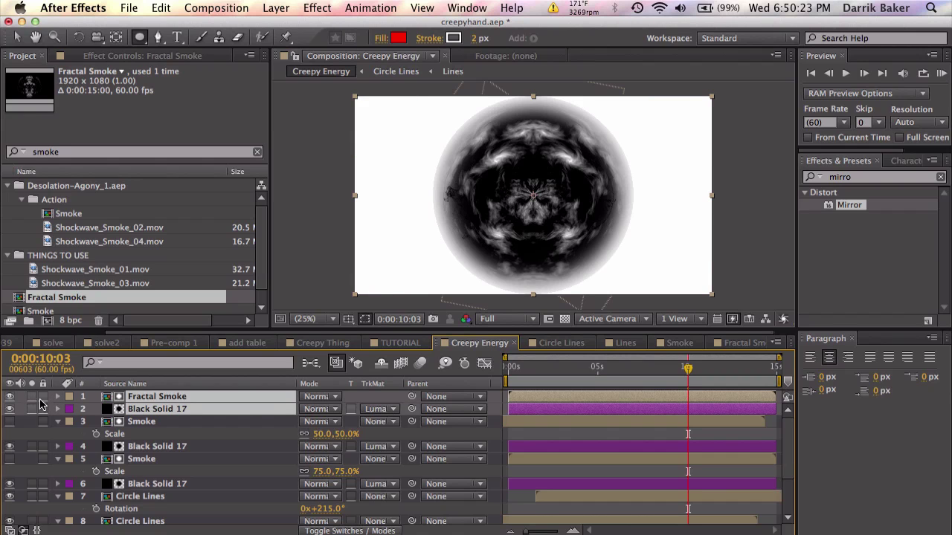
pyautogui.click(149, 421)
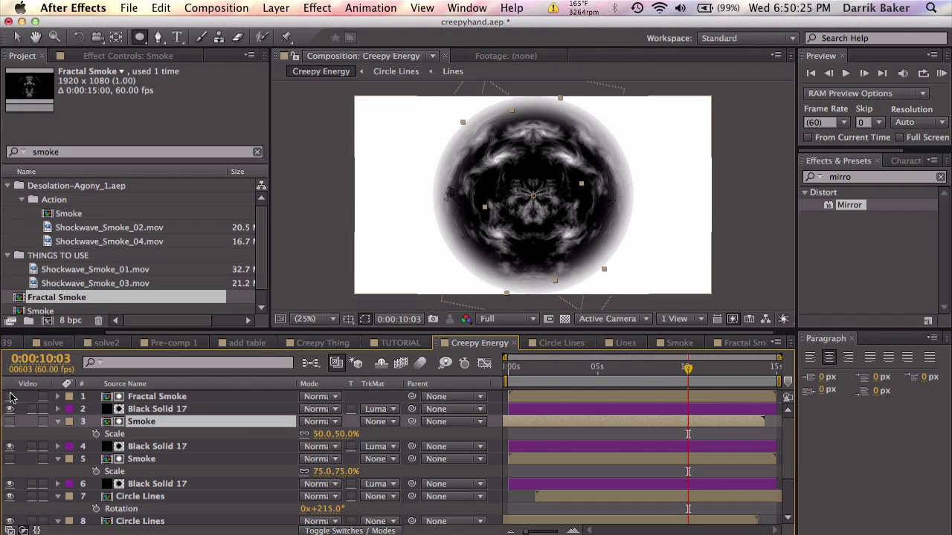
pyautogui.click(10, 397)
pyautogui.click(31, 409)
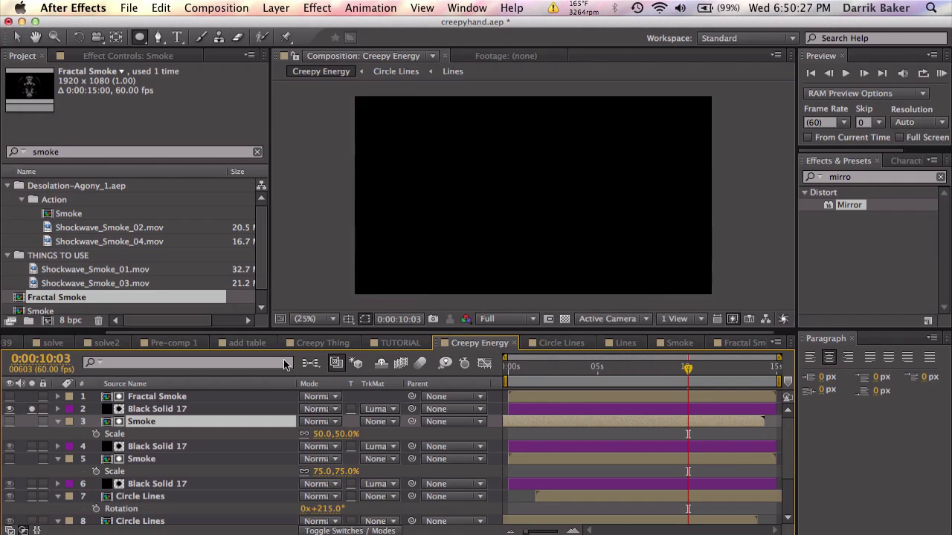
pyautogui.click(565, 319)
pyautogui.moveTo(592, 367); pyautogui.dragTo(660, 371)
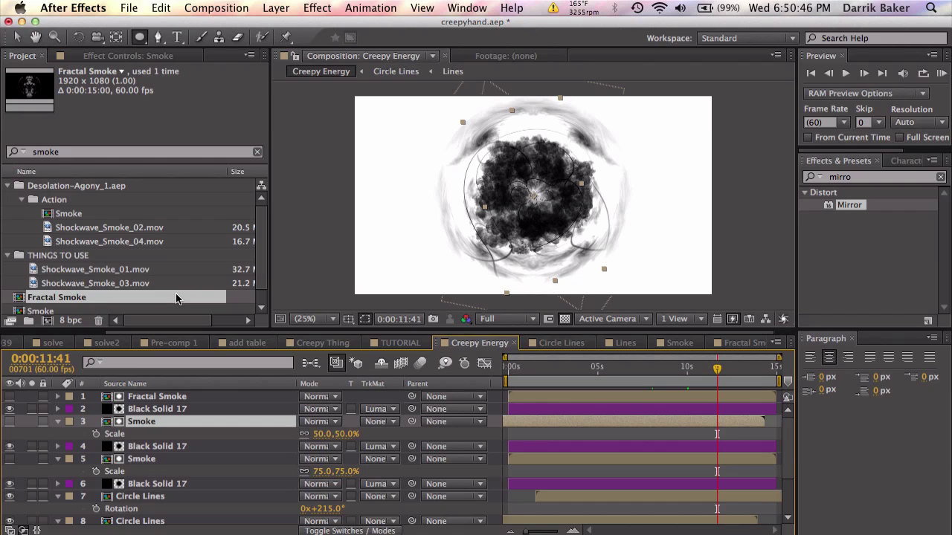
# - Set the Fractal Smoke layer's scale to 75% and preview it around 7.5–10 seconds
pyautogui.click(216, 409)
pyautogui.click(212, 397)
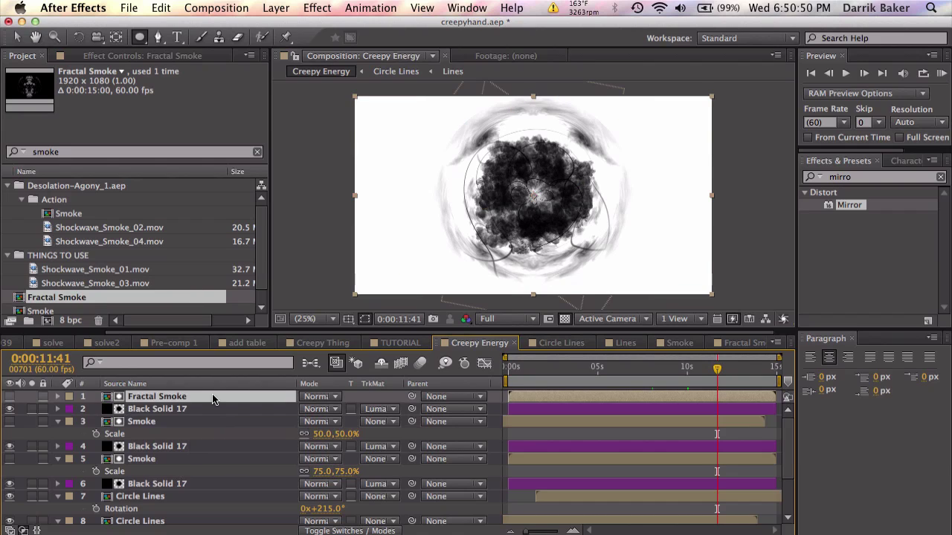
pyautogui.press('s')
pyautogui.click(326, 409)
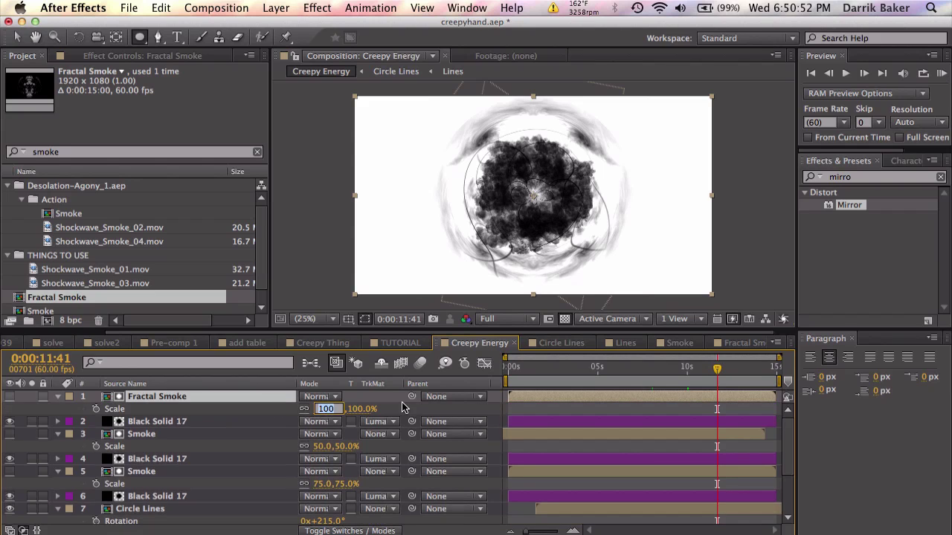
pyautogui.write('75')
pyautogui.press('Return')
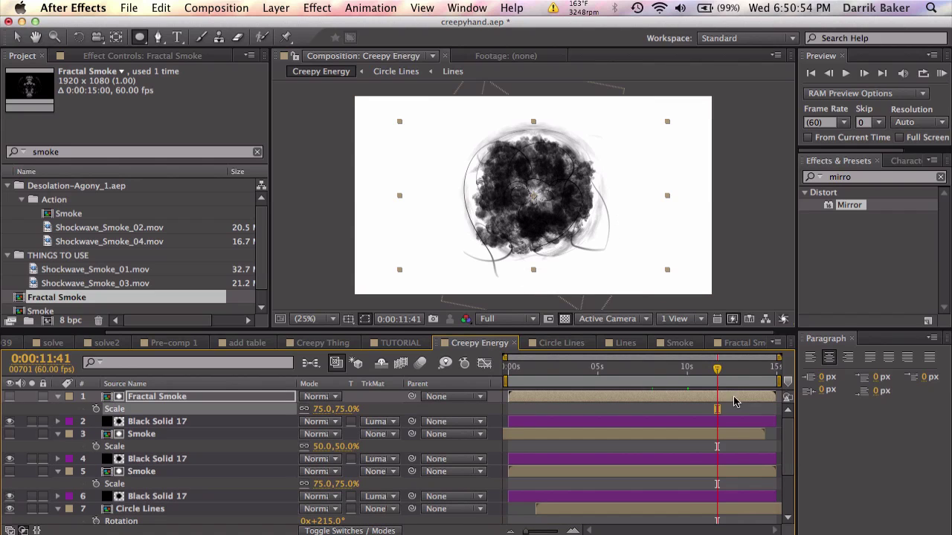
pyautogui.moveTo(732, 373); pyautogui.dragTo(744, 369)
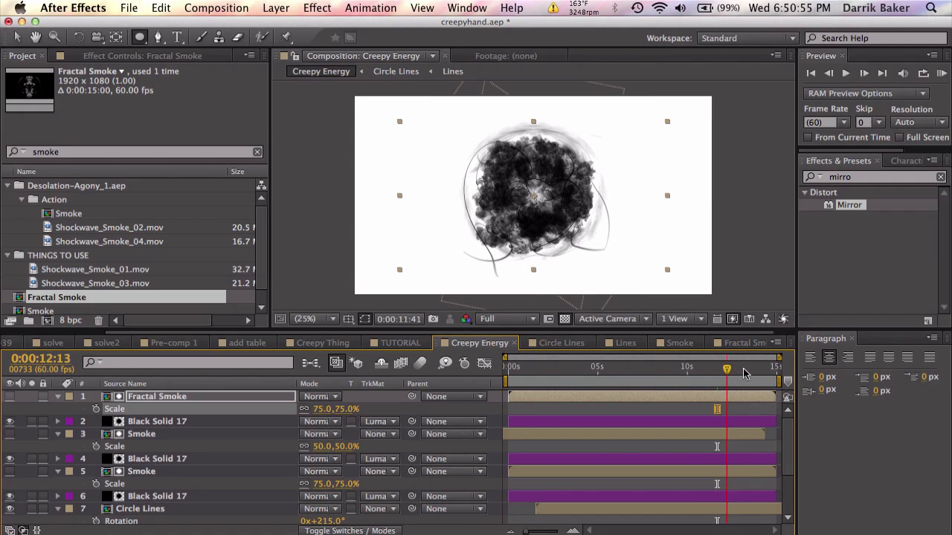
pyautogui.click(695, 370)
pyautogui.click(644, 370)
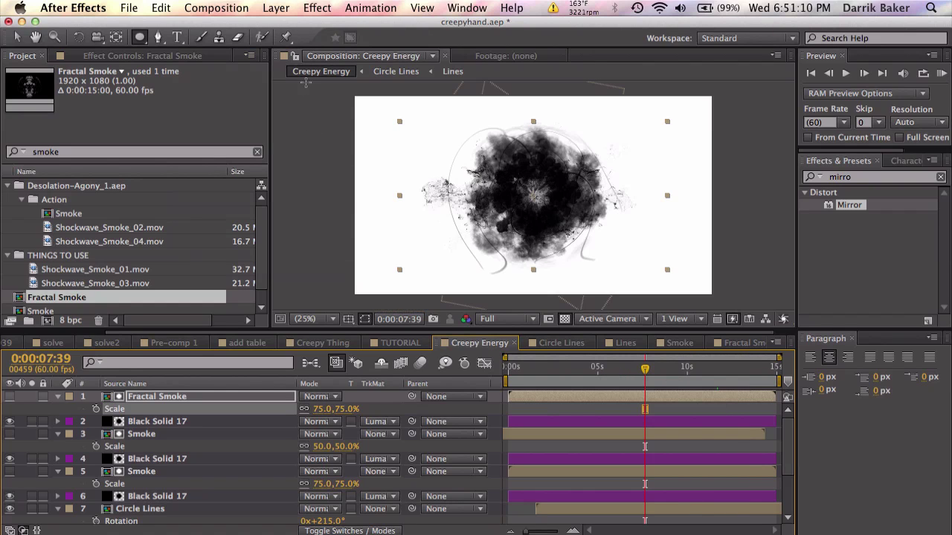
# - Search the project for 'cre' and preview Creepy Thing.mov in its own footage viewer
pyautogui.click(235, 4)
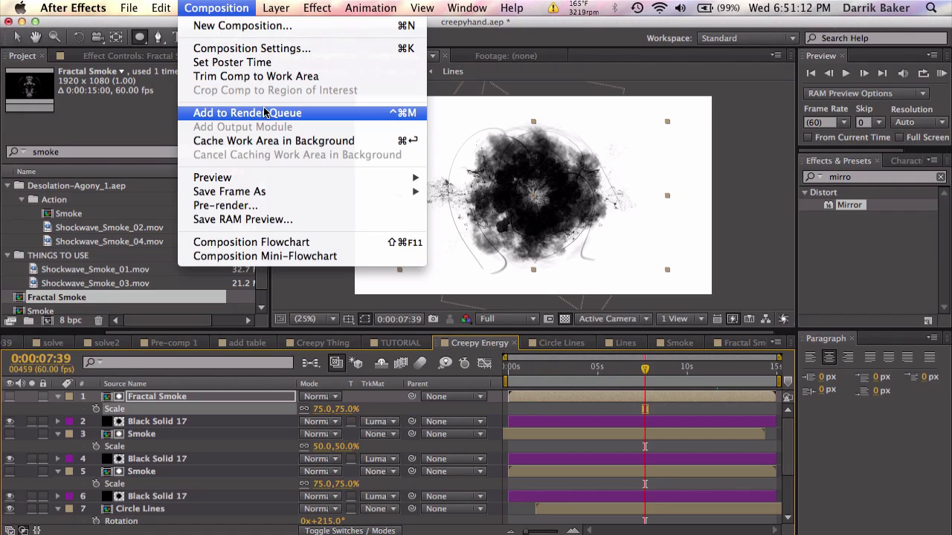
pyautogui.click(255, 15)
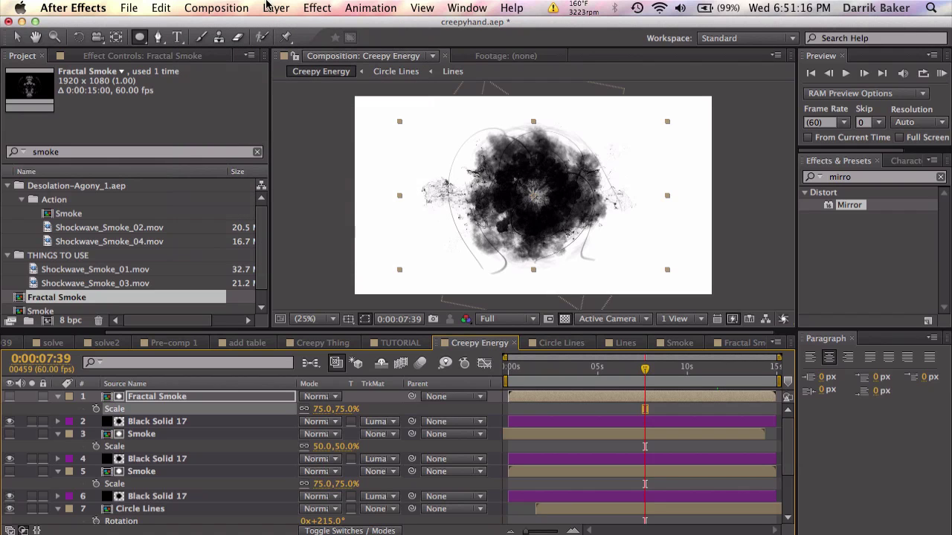
pyautogui.click(238, 5)
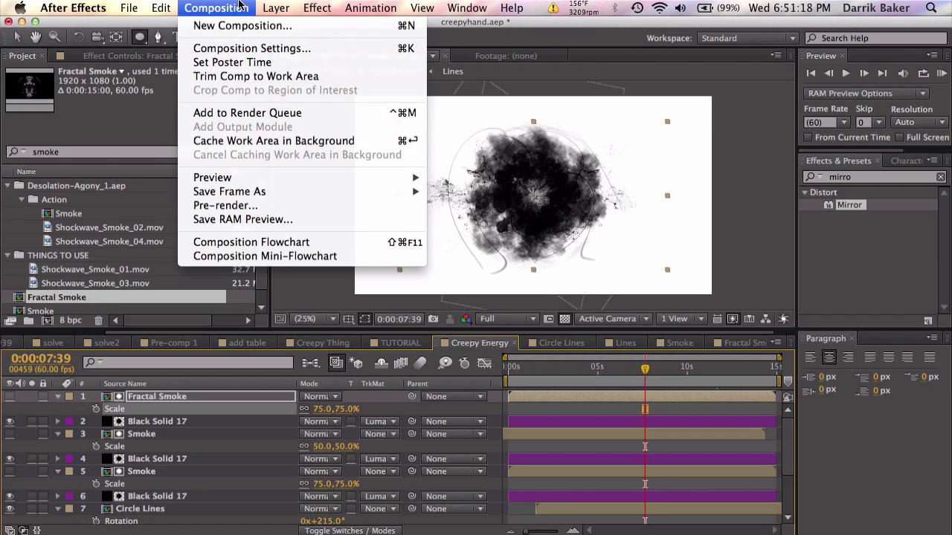
pyautogui.click(618, 270)
pyautogui.scroll(-1, 145, 215)
pyautogui.scroll(1, 146, 215)
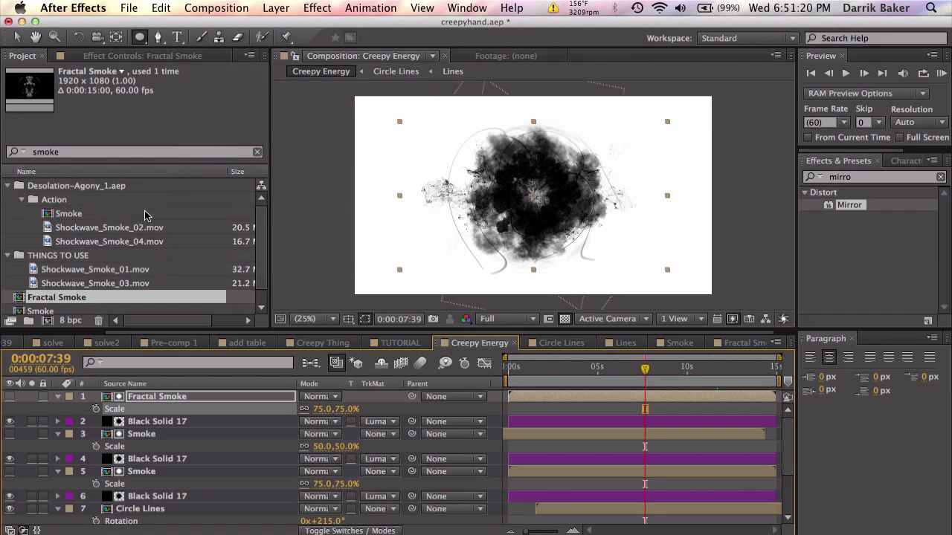
pyautogui.click(120, 152)
pyautogui.write('creepy')
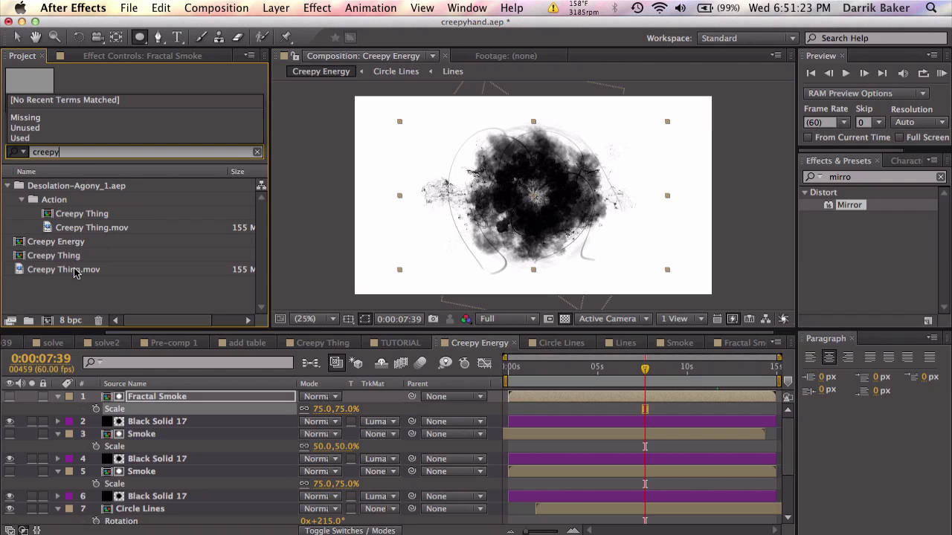
pyautogui.doubleClick(75, 273)
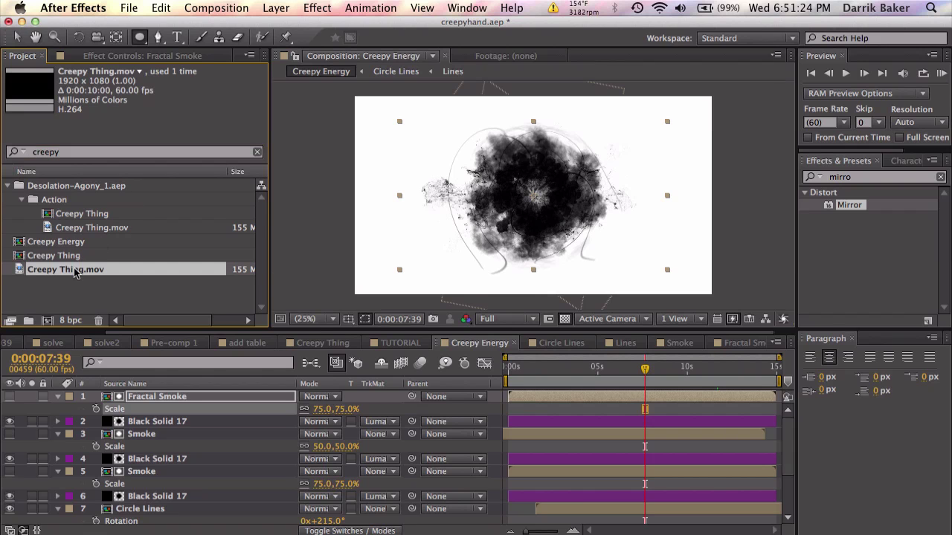
pyautogui.moveTo(431, 288); pyautogui.dragTo(565, 291)
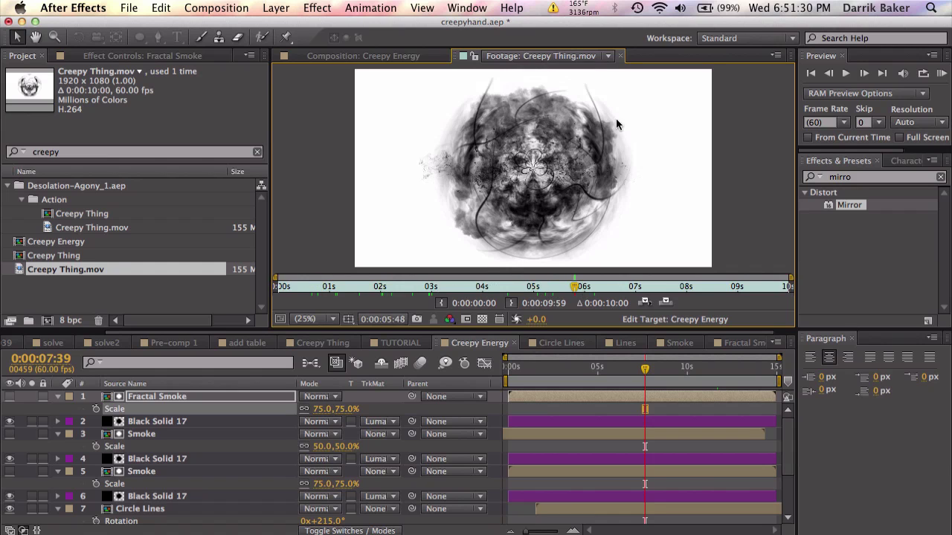
pyautogui.click(621, 56)
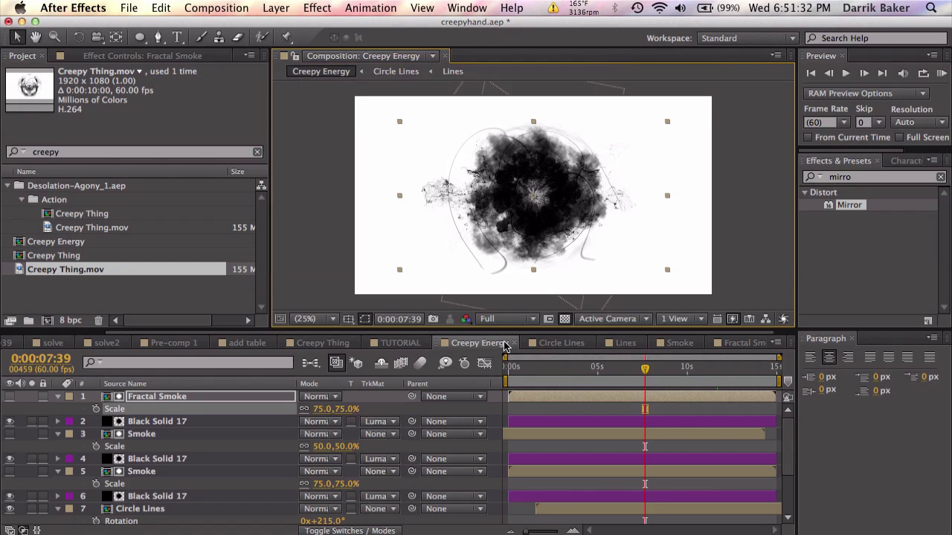
# - Add Creepy Thing.mov to TUTORIAL as a top 3D layer in Multiply blend mode
pyautogui.click(392, 342)
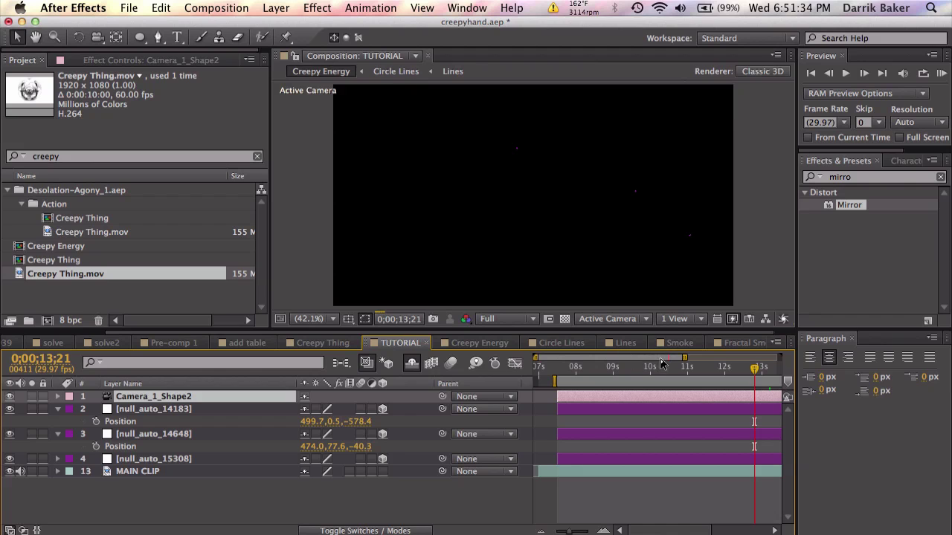
pyautogui.moveTo(77, 273); pyautogui.dragTo(169, 398)
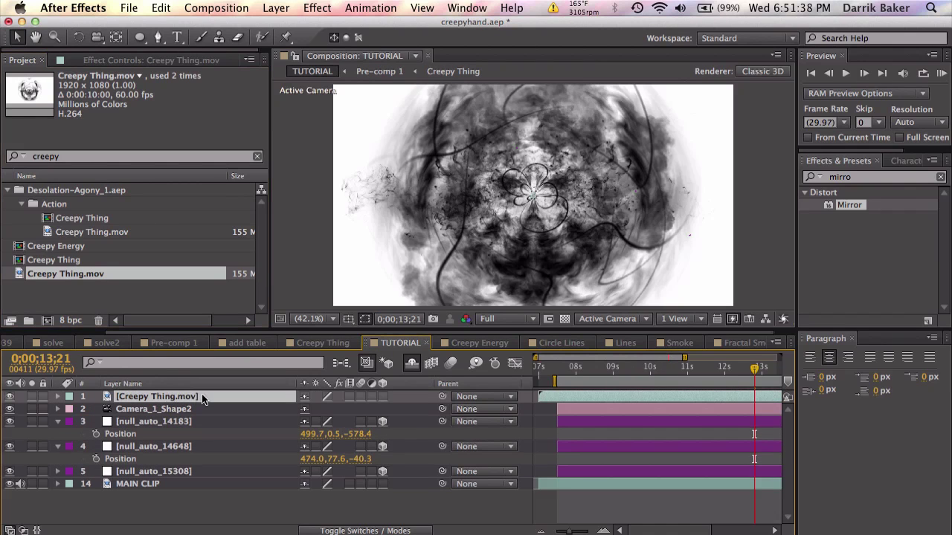
pyautogui.click(382, 397)
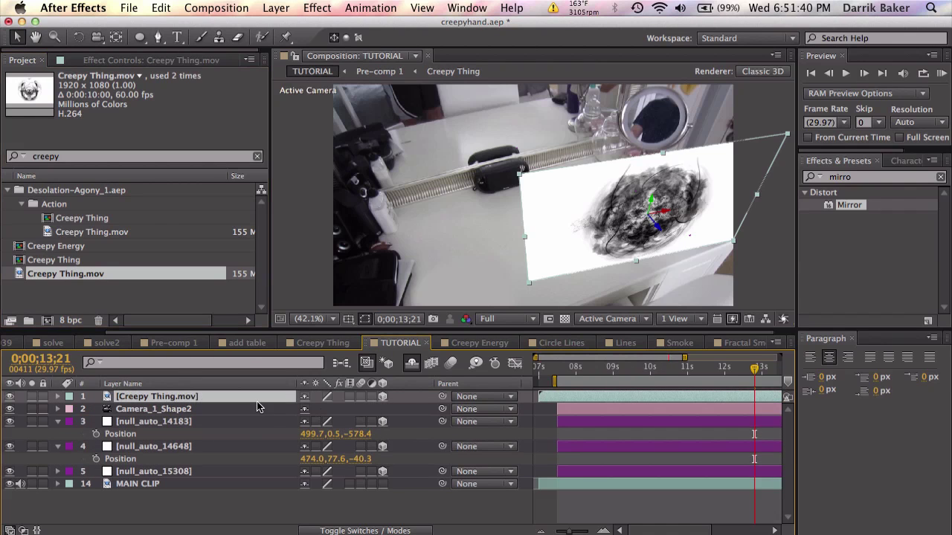
pyautogui.click(364, 530)
pyautogui.click(327, 396)
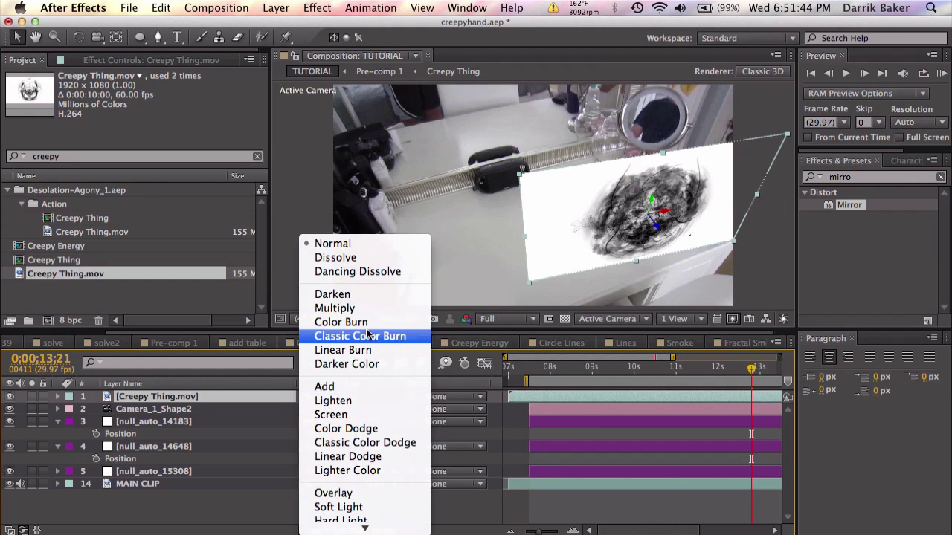
pyautogui.click(335, 308)
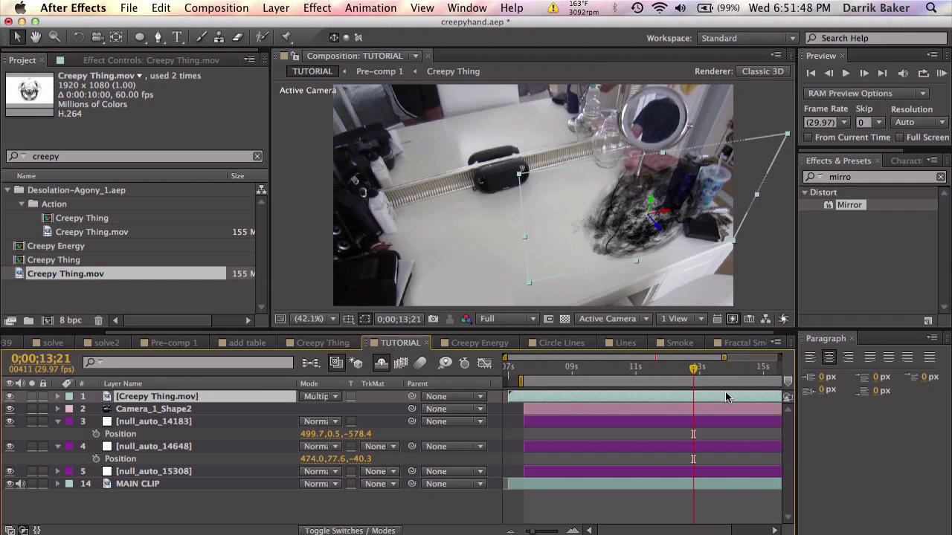
pyautogui.press('-')
pyautogui.moveTo(658, 377); pyautogui.dragTo(674, 376)
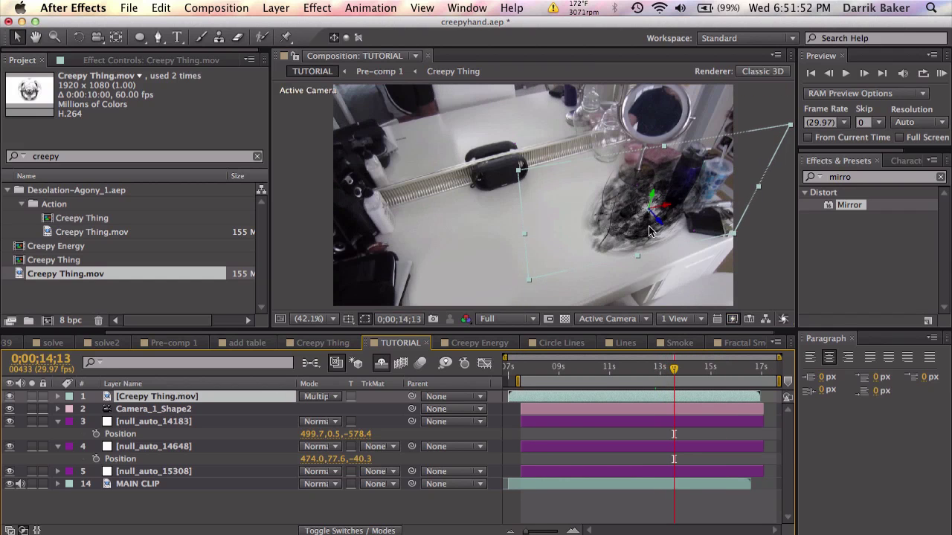
# - Shift the Creepy Thing layer left along X and apply Auto-Orient to it
pyautogui.press('p')
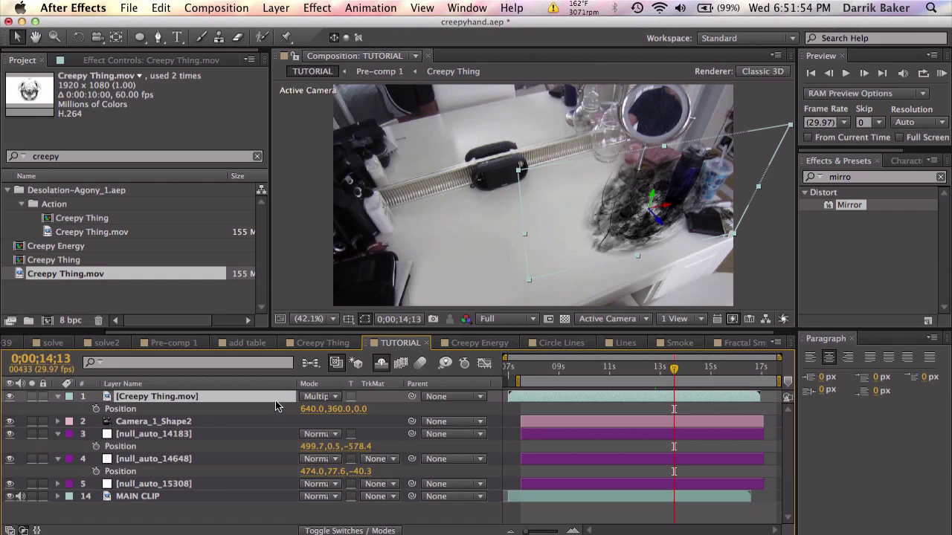
pyautogui.moveTo(311, 414); pyautogui.dragTo(496, 400)
pyautogui.moveTo(673, 374); pyautogui.dragTo(600, 376)
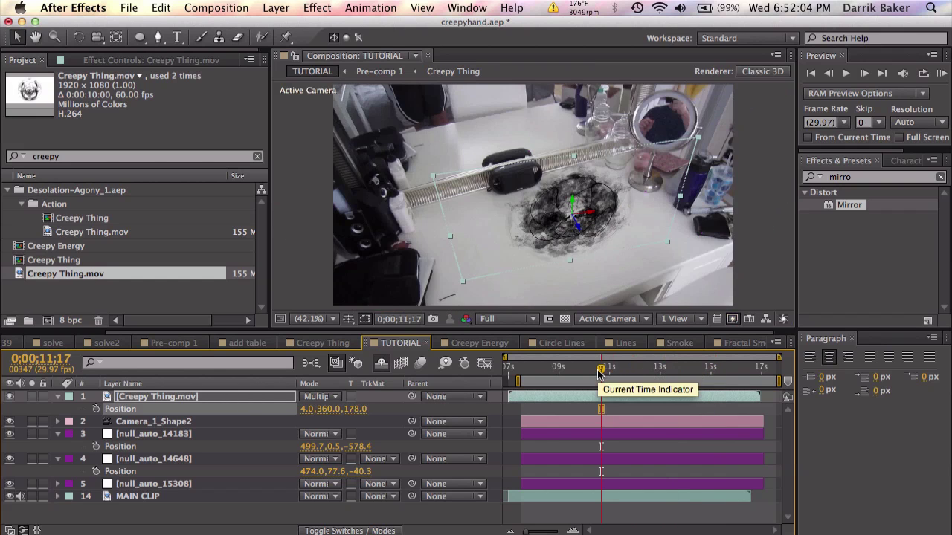
pyautogui.rightClick(233, 398)
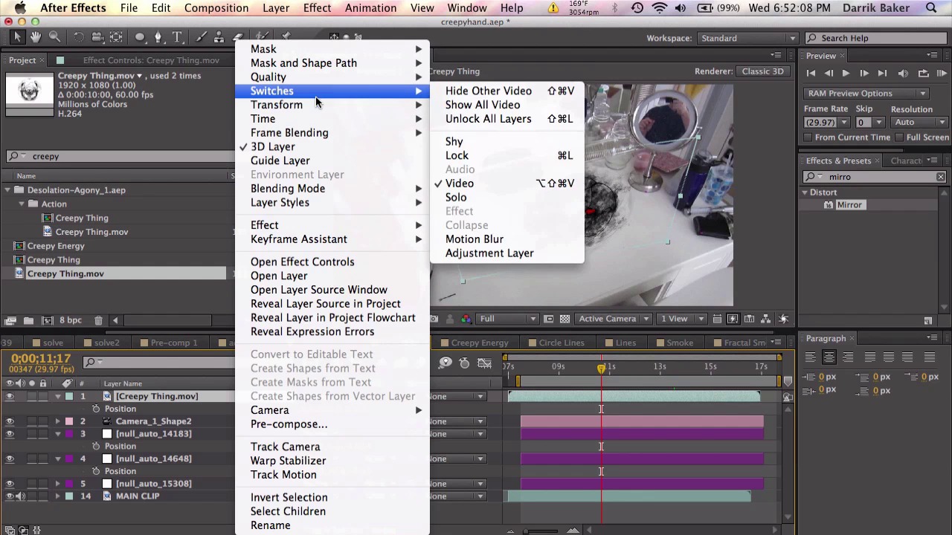
pyautogui.click(469, 382)
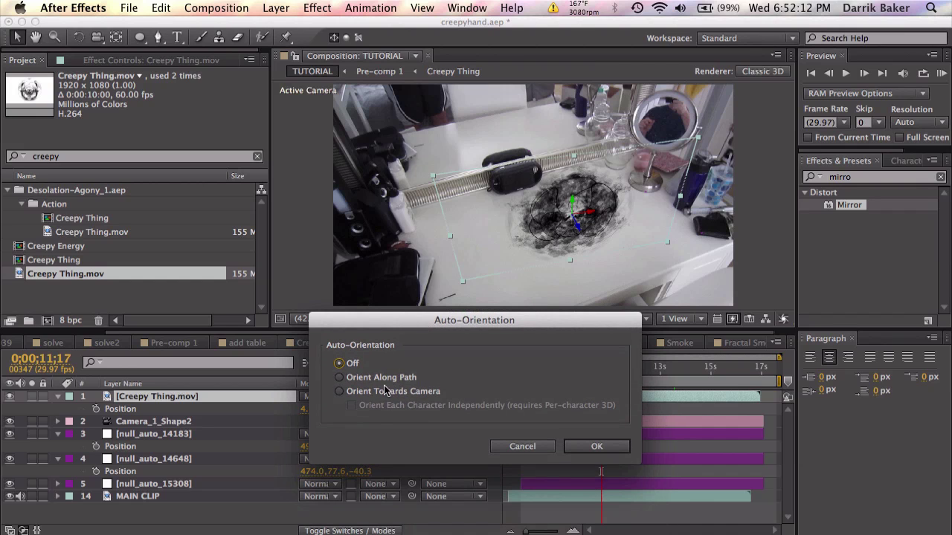
pyautogui.click(594, 444)
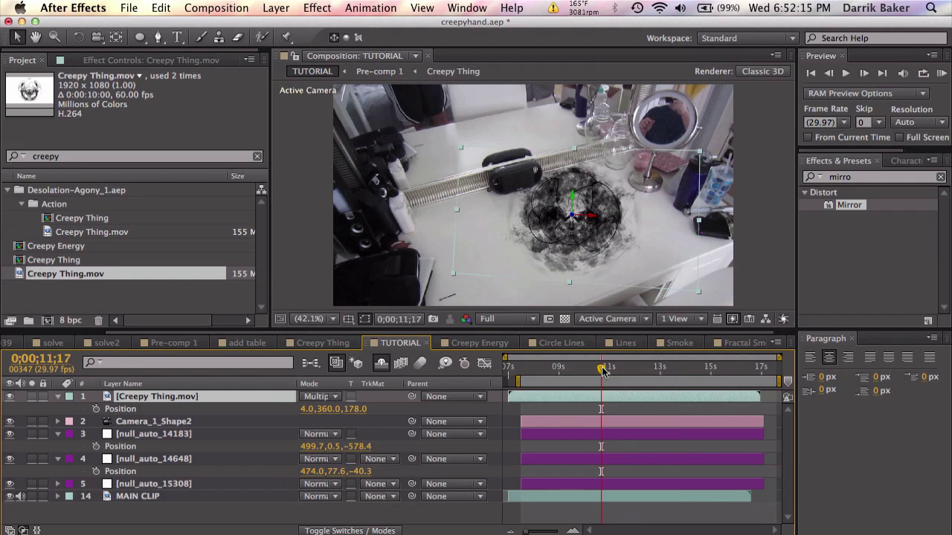
# - At 0;00;09;09, set Creepy Thing's Position to -114, 229, 249 over the table
pyautogui.moveTo(604, 372); pyautogui.dragTo(630, 372)
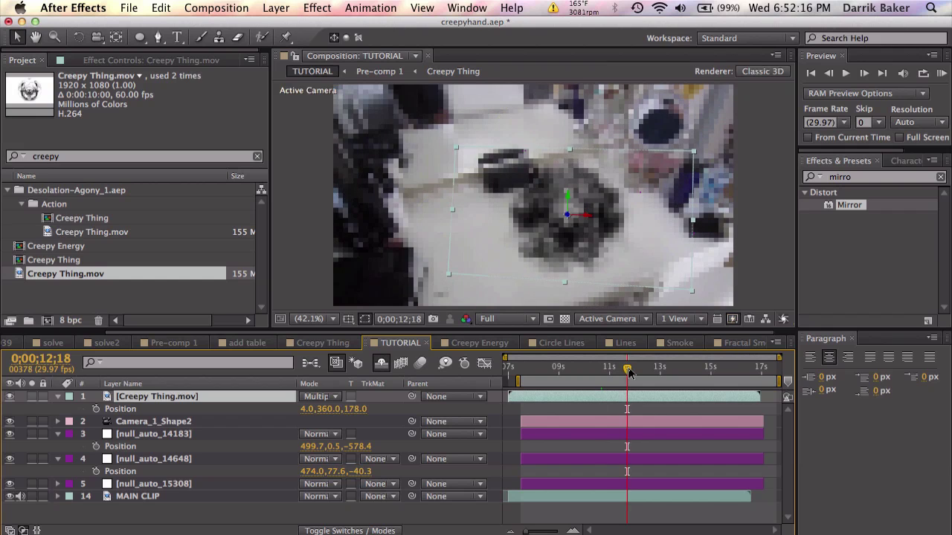
pyautogui.click(557, 370)
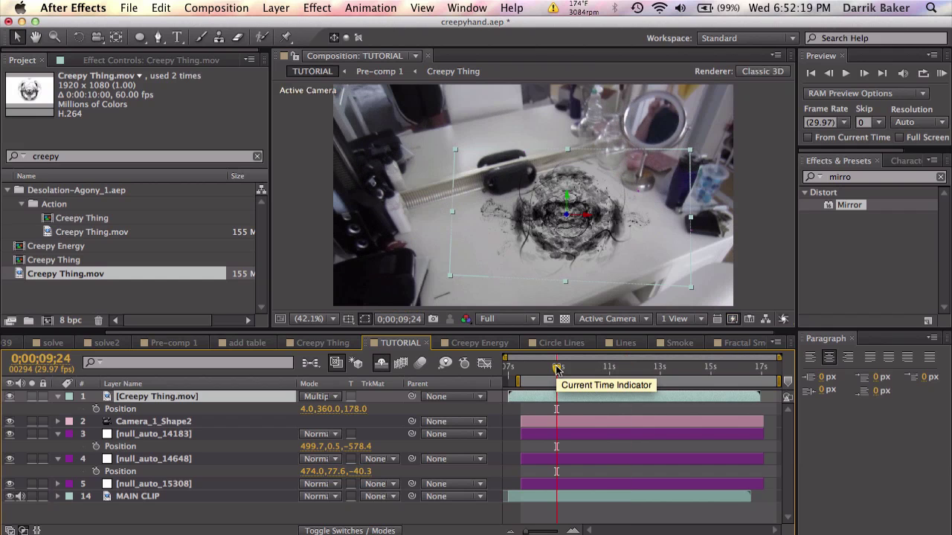
pyautogui.moveTo(556, 370); pyautogui.dragTo(544, 370)
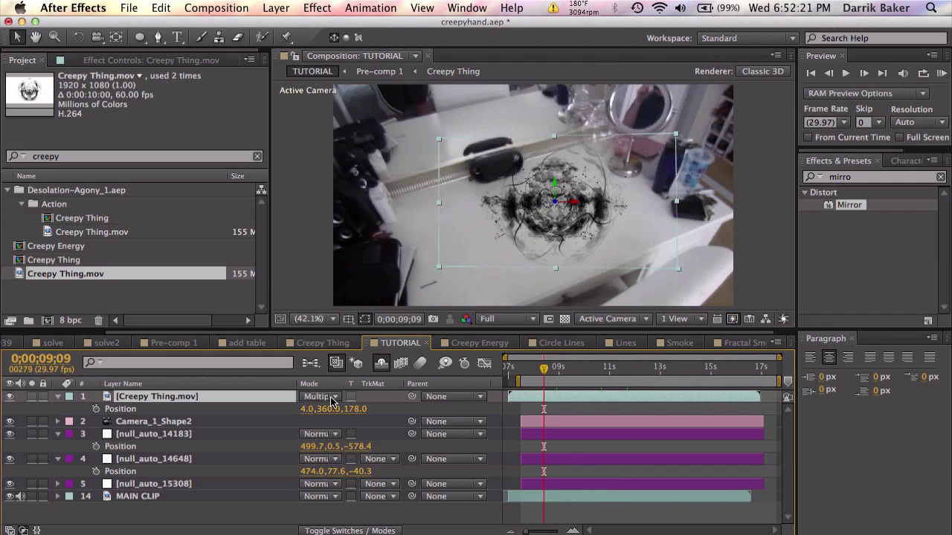
pyautogui.moveTo(333, 410); pyautogui.dragTo(240, 407)
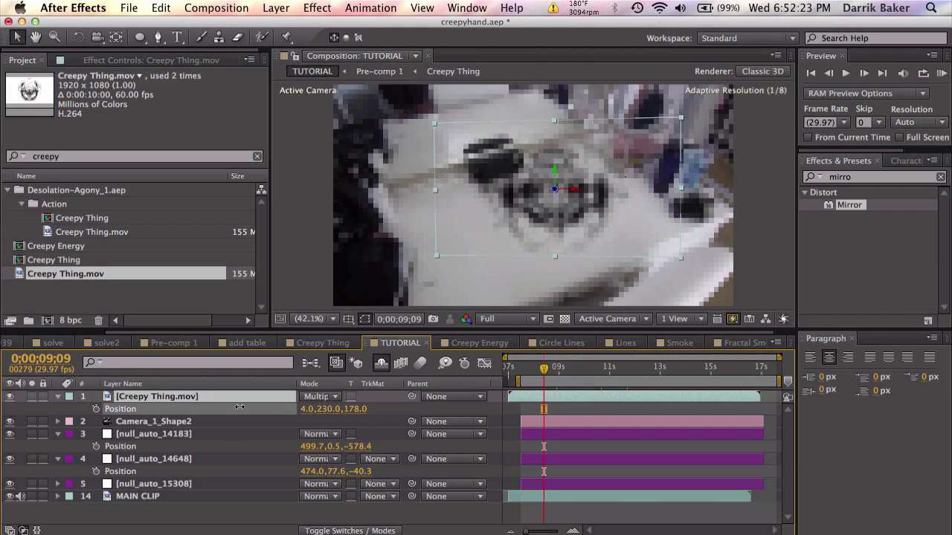
pyautogui.moveTo(306, 410); pyautogui.dragTo(274, 413)
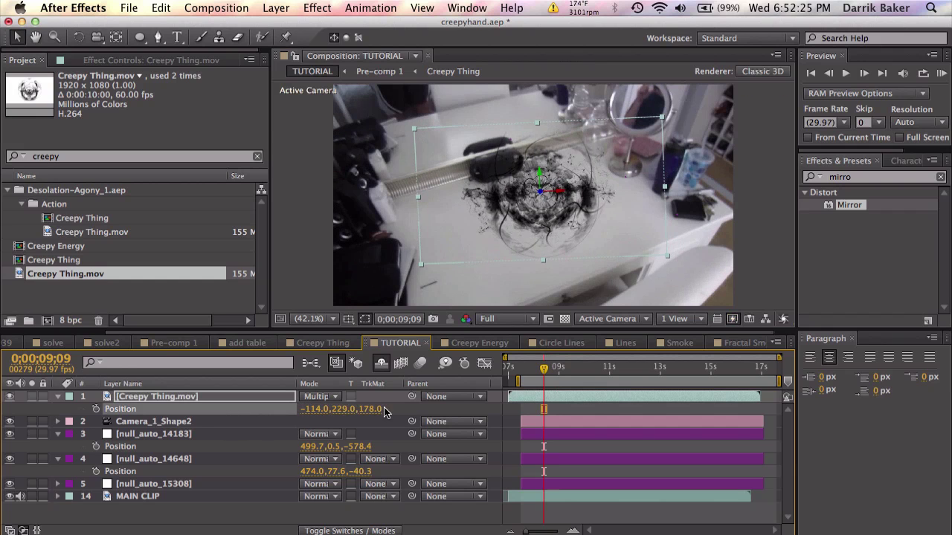
pyautogui.moveTo(379, 410); pyautogui.dragTo(315, 397)
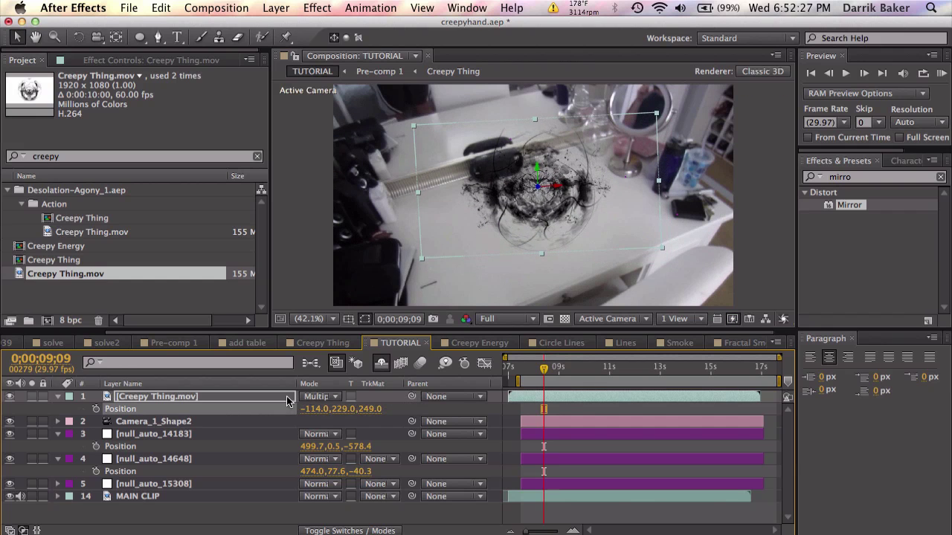
# - Duplicate the Creepy Thing layer and move the copy to Position -114, 194, 76
pyautogui.press('super+d')
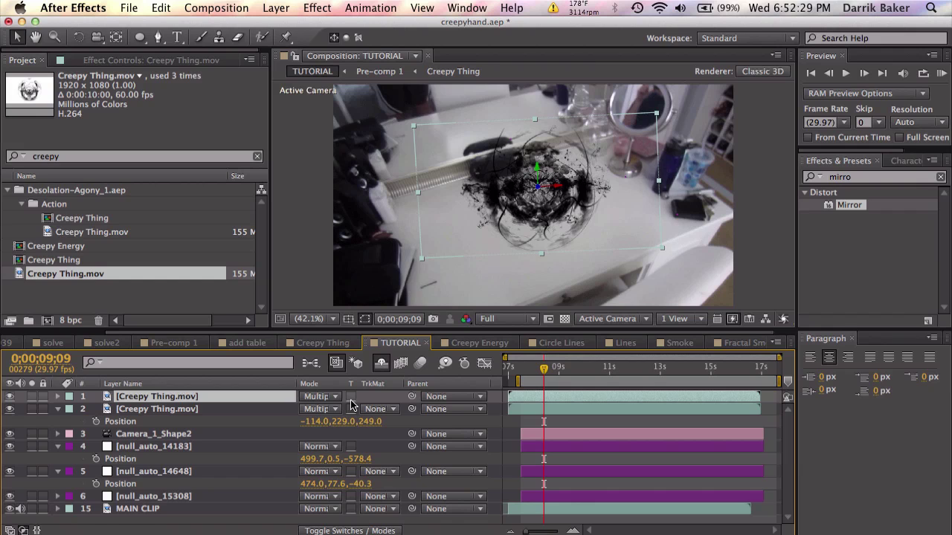
pyautogui.press('p')
pyautogui.moveTo(369, 409)
pyautogui.mouseDown()
pyautogui.moveTo(300, 407)
pyautogui.moveTo(374, 412)
pyautogui.mouseUp()
pyautogui.press('s')
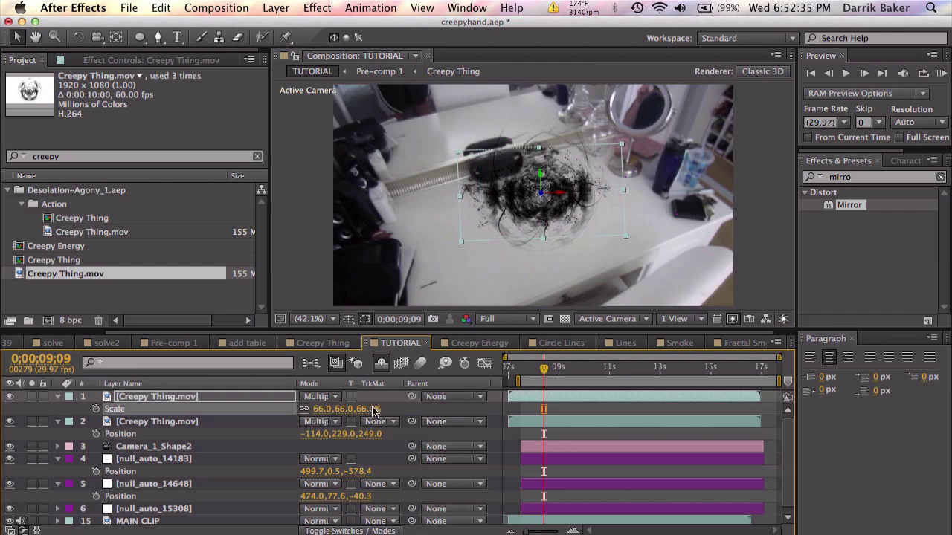
pyautogui.press('p')
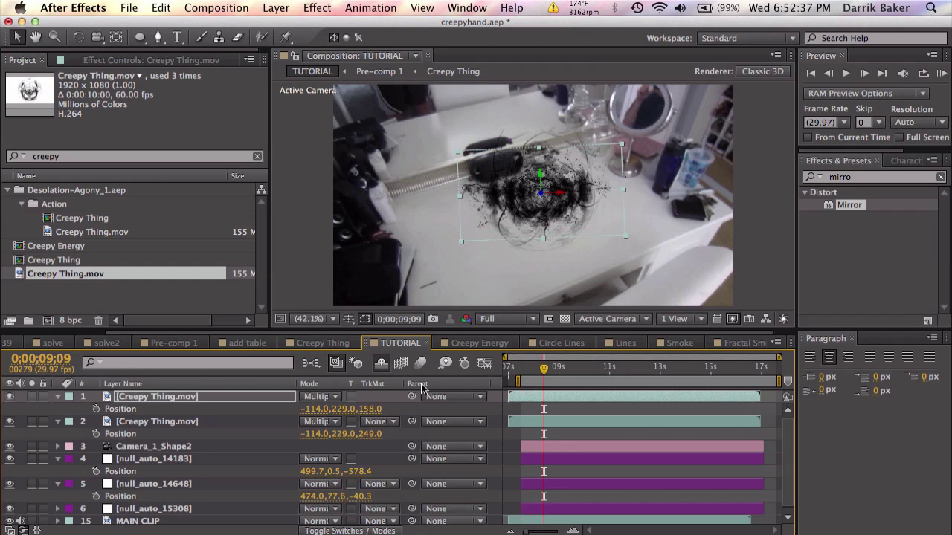
pyautogui.moveTo(355, 411); pyautogui.dragTo(319, 414)
# - Scrub around 0;00;10;22 to check both Creepy Thing copies over time
pyautogui.click(615, 398)
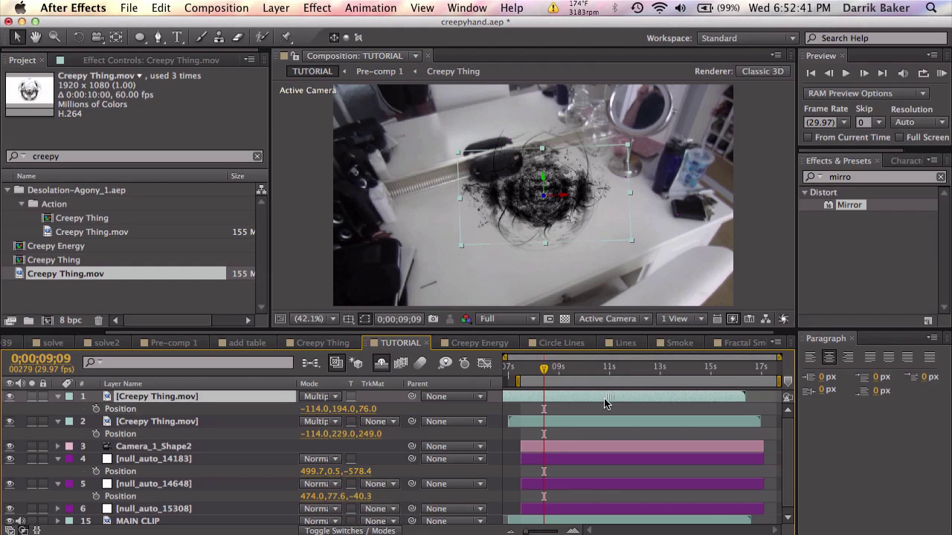
pyautogui.click(573, 369)
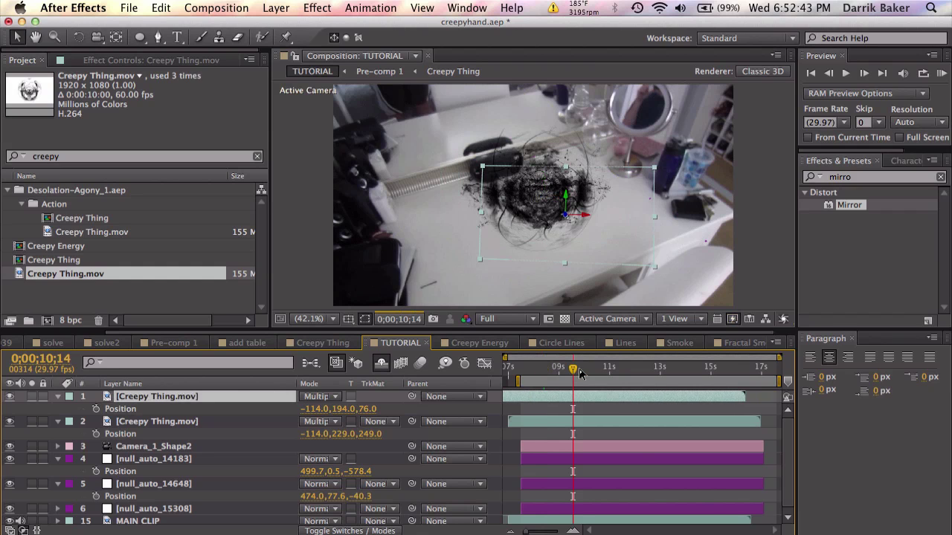
pyautogui.click(579, 368)
pyautogui.moveTo(595, 369); pyautogui.dragTo(613, 368)
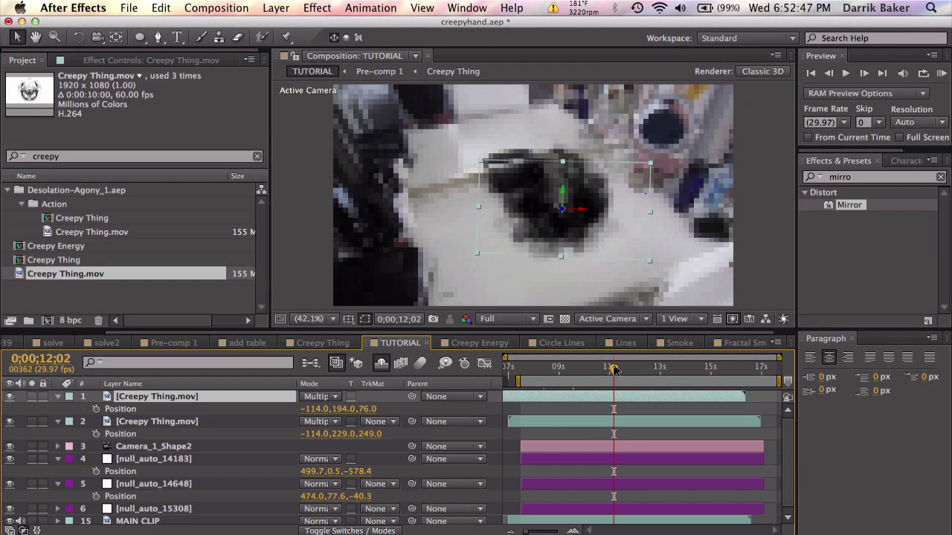
pyautogui.press('pagedown')
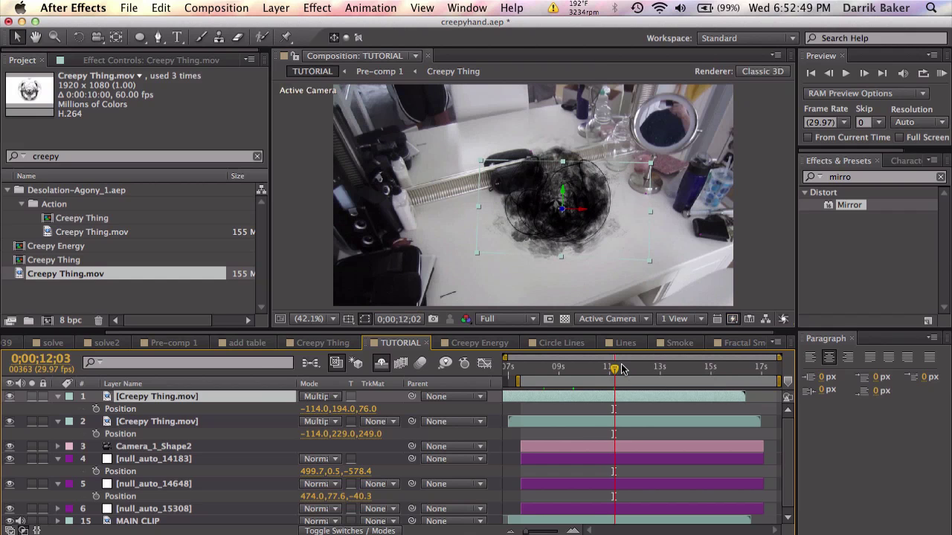
# - Duplicate the lower Creepy Thing layer and set the copy's Auto-Orient to Off
pyautogui.click(250, 421)
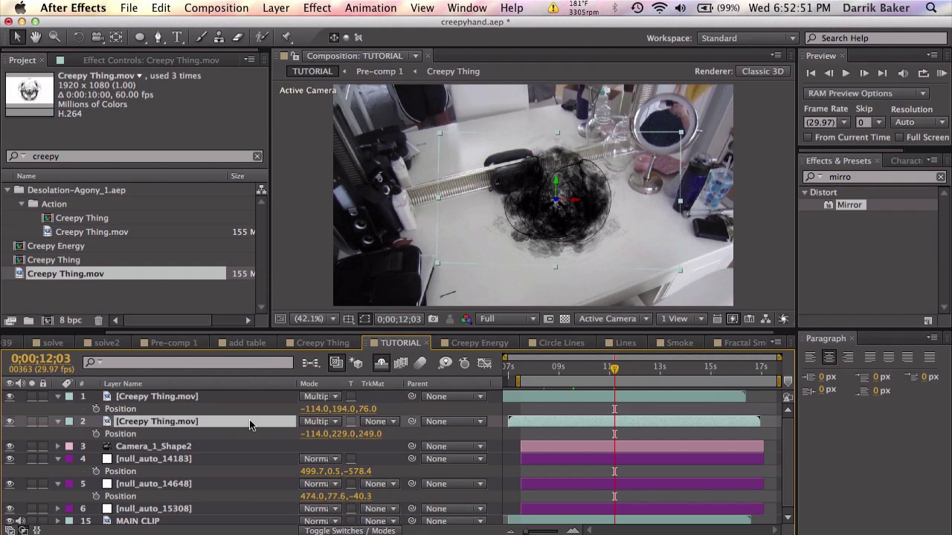
pyautogui.press('super+d')
pyautogui.scroll(-1, 250, 419)
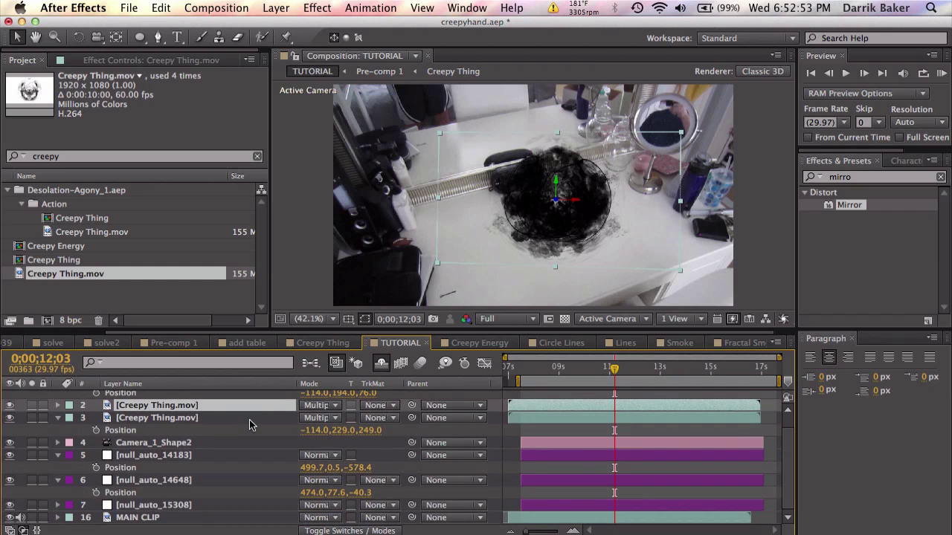
pyautogui.press('p')
pyautogui.rightClick(259, 409)
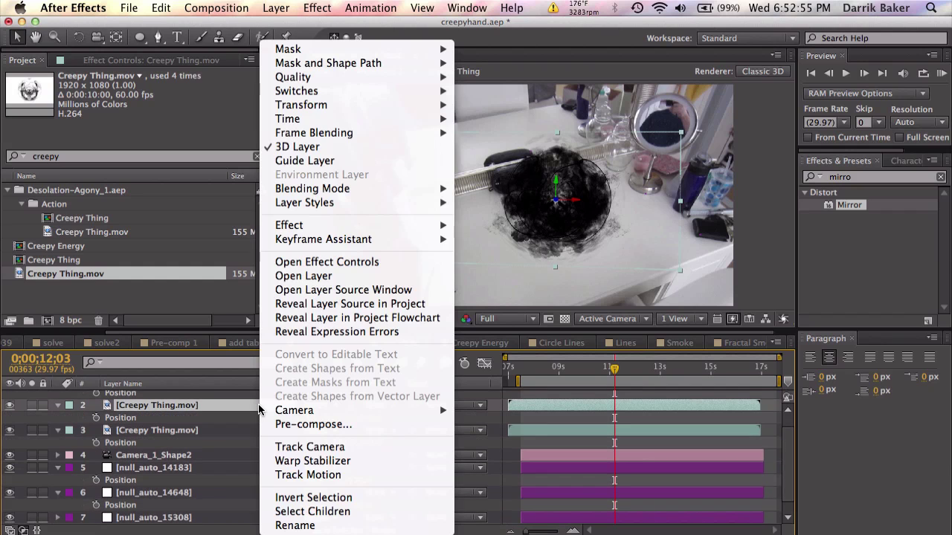
pyautogui.moveTo(356, 111)
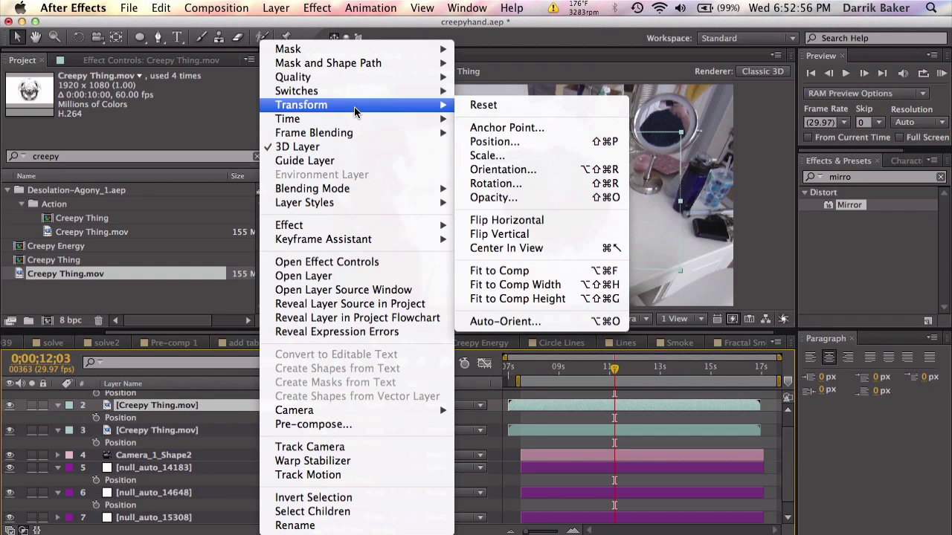
pyautogui.click(502, 320)
pyautogui.click(349, 364)
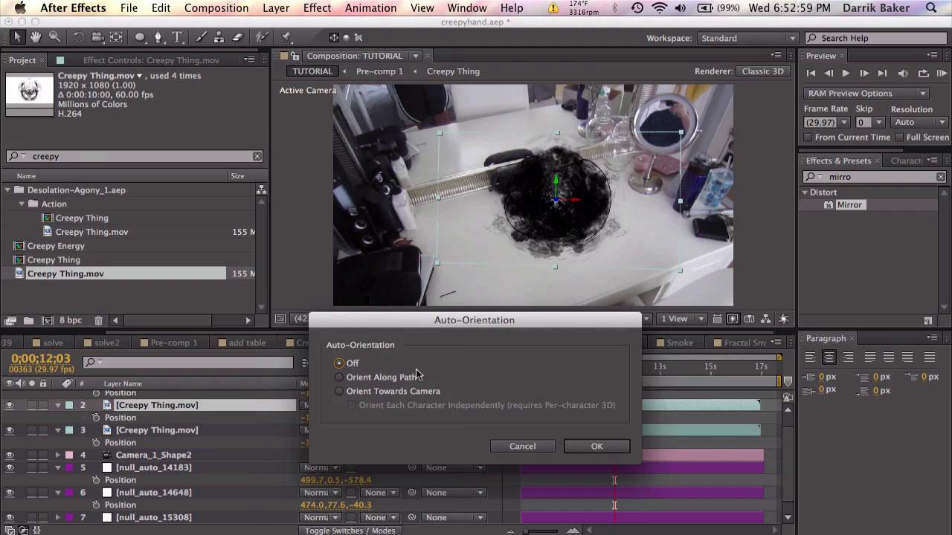
pyautogui.click(597, 446)
# - Select the tracked null's Position keyframe, then reselect the new Creepy Thing copy in layer 2
pyautogui.scroll(1, 219, 443)
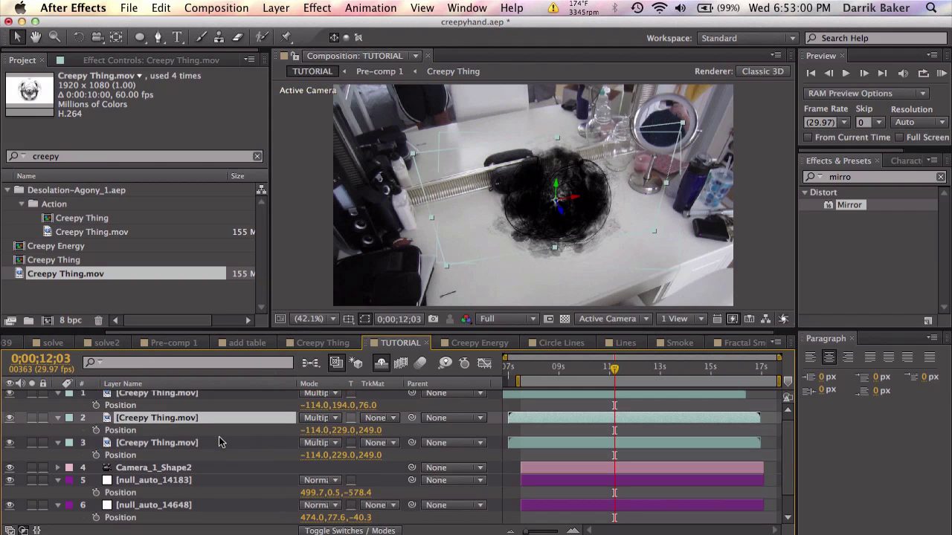
pyautogui.click(206, 481)
pyautogui.scroll(-1, 206, 481)
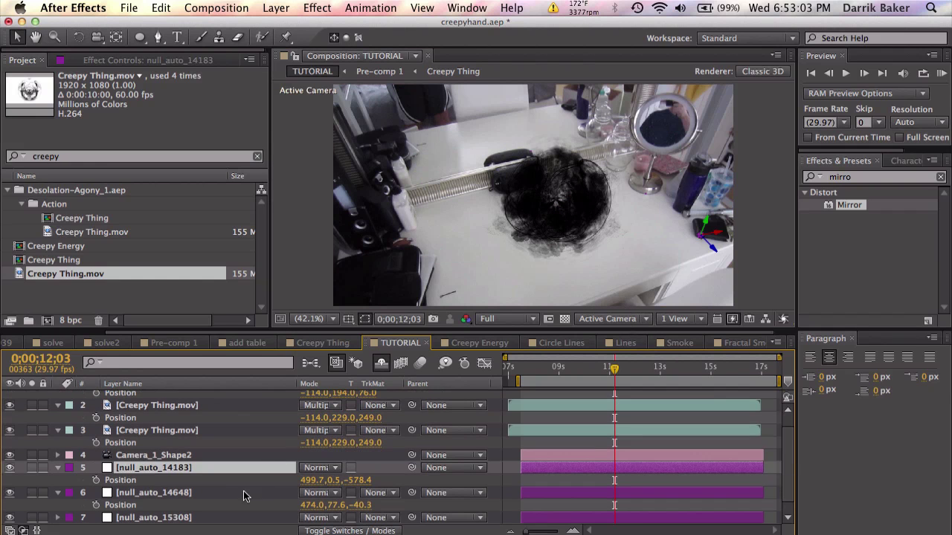
pyautogui.click(199, 482)
pyautogui.scroll(1, 198, 482)
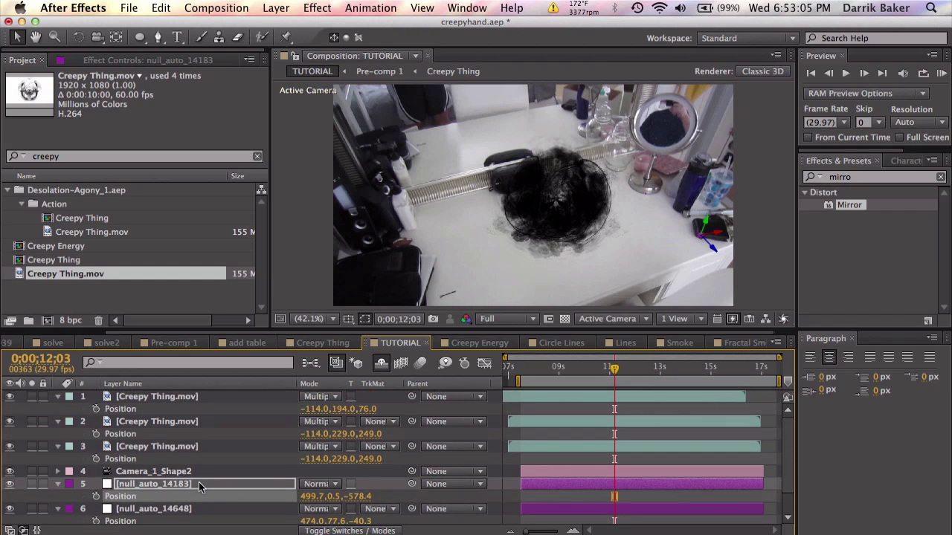
pyautogui.click(192, 446)
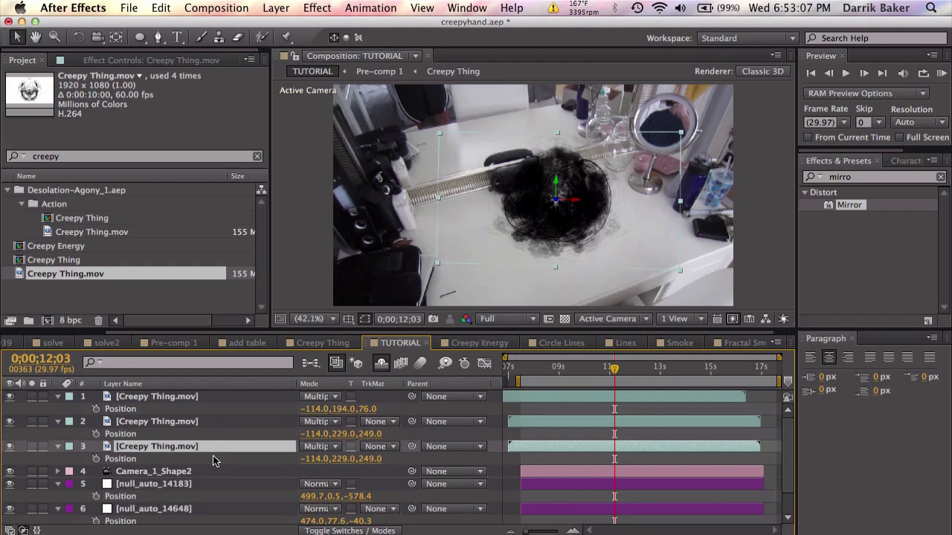
pyautogui.click(218, 459)
pyautogui.click(239, 425)
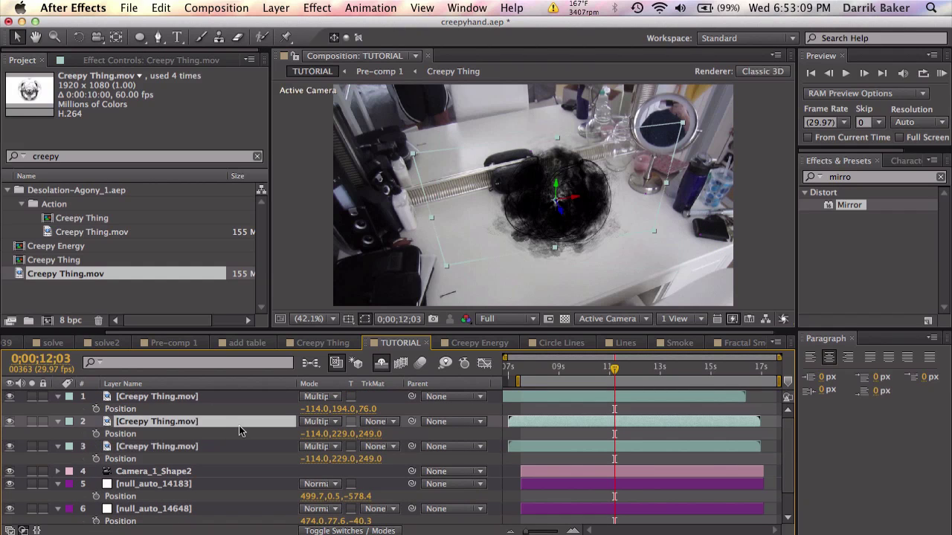
pyautogui.click(227, 443)
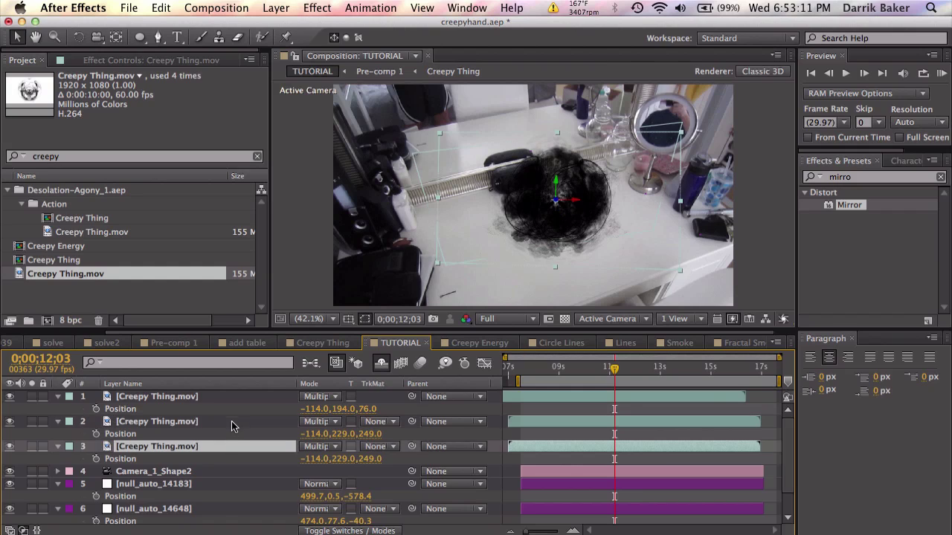
pyautogui.click(233, 419)
# - Rename layer 2 to 'shadow' and paste the tracked null's Position onto it
pyautogui.press('Return')
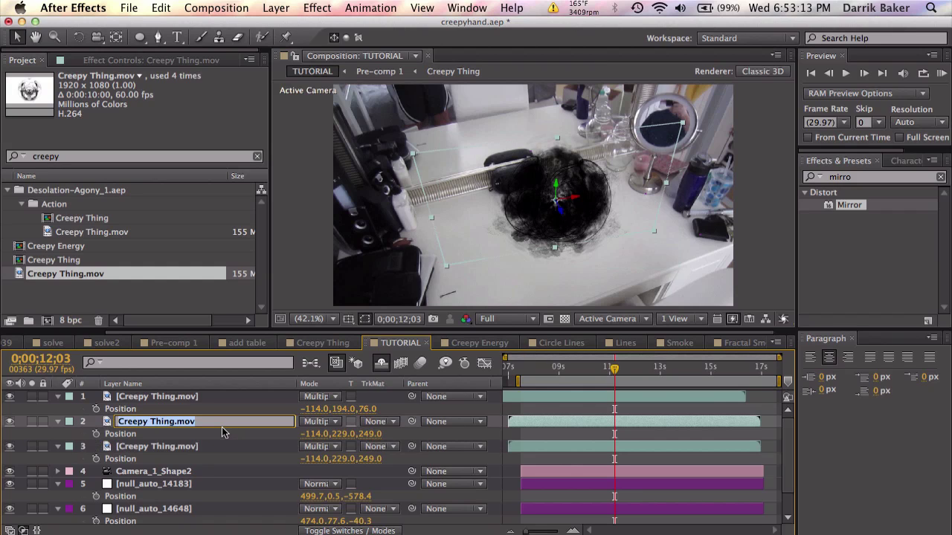
pyautogui.write('shadow')
pyautogui.press('Return')
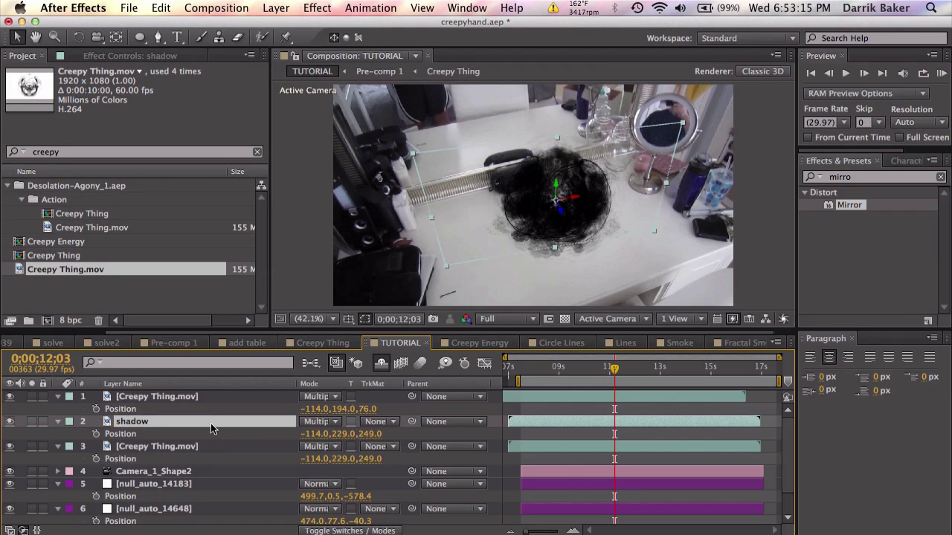
pyautogui.click(211, 430)
pyautogui.hotkey('ctrl', 'v')
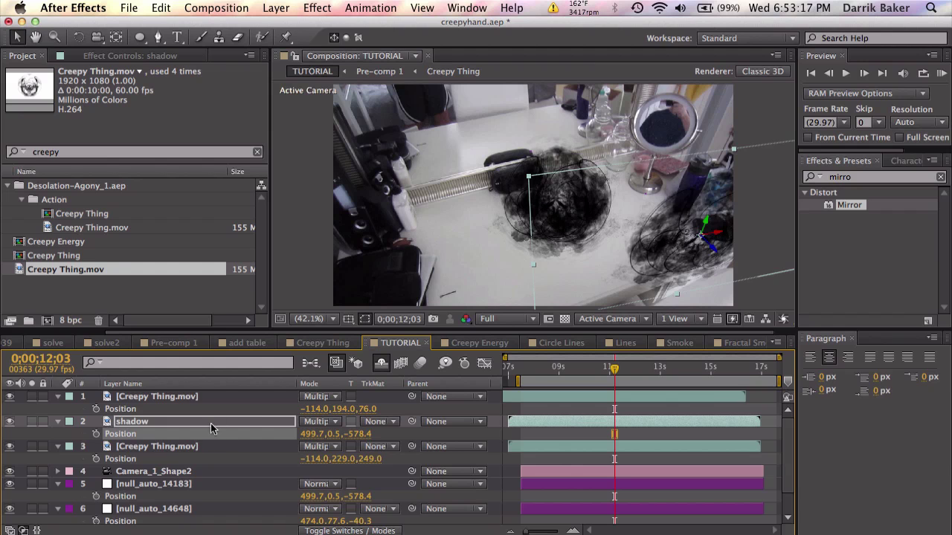
pyautogui.click(232, 419)
pyautogui.moveTo(311, 434); pyautogui.dragTo(139, 434)
# - Lay the shadow flat with X Rotation 90° and scale it to 61%
pyautogui.press('r')
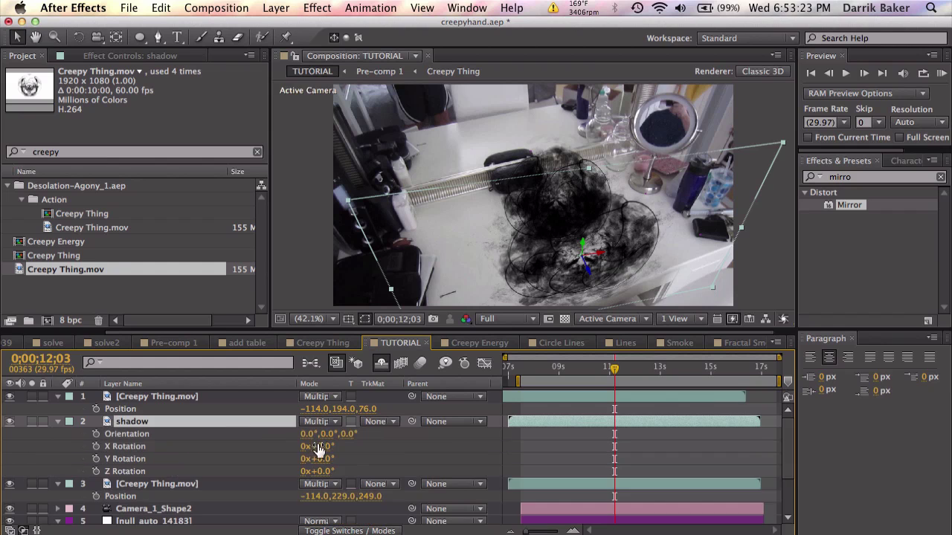
pyautogui.moveTo(312, 447); pyautogui.dragTo(237, 426)
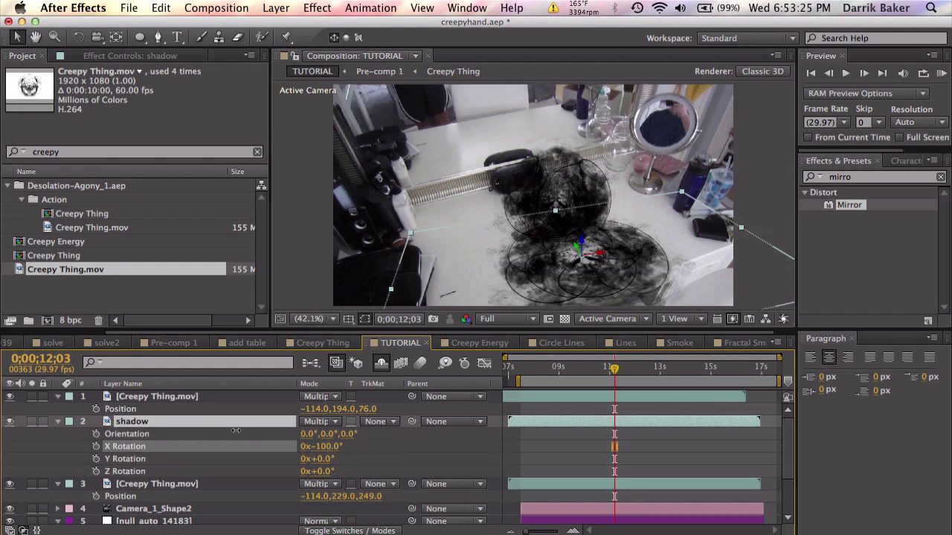
pyautogui.click(322, 446)
pyautogui.write('90')
pyautogui.press('Return')
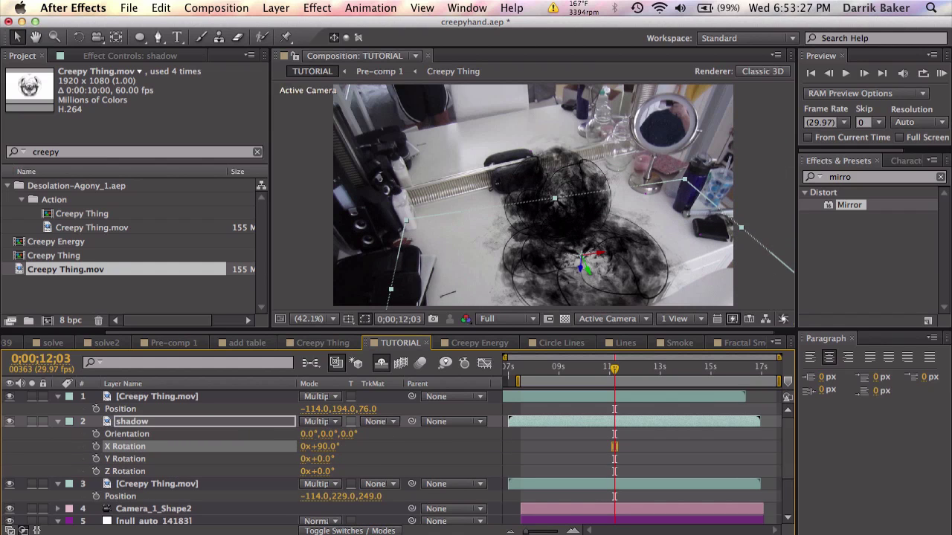
pyautogui.click(287, 423)
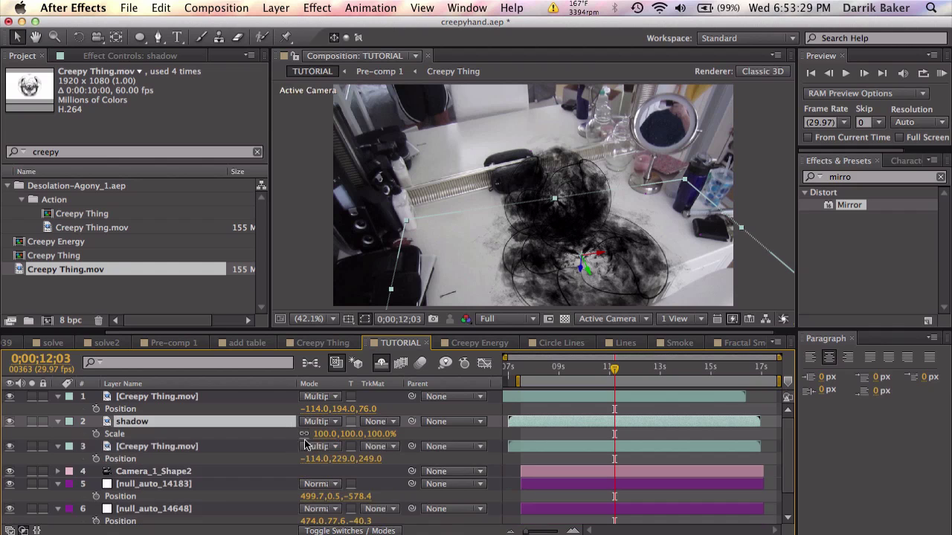
pyautogui.press('s')
pyautogui.moveTo(304, 434); pyautogui.dragTo(296, 433)
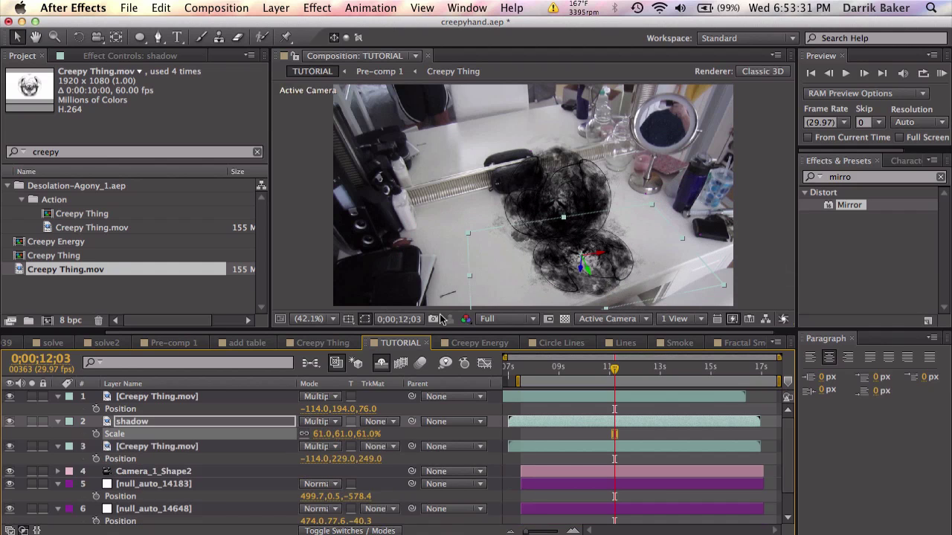
pyautogui.press('super+5')
# - Apply Fast Blur to the shadow layer with Blurriness 137
pyautogui.write('fast b')
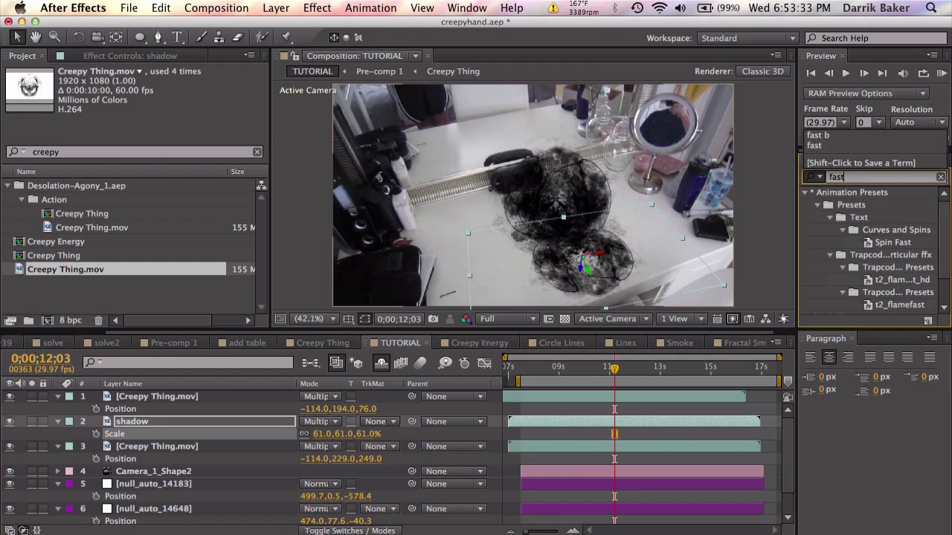
pyautogui.doubleClick(855, 217)
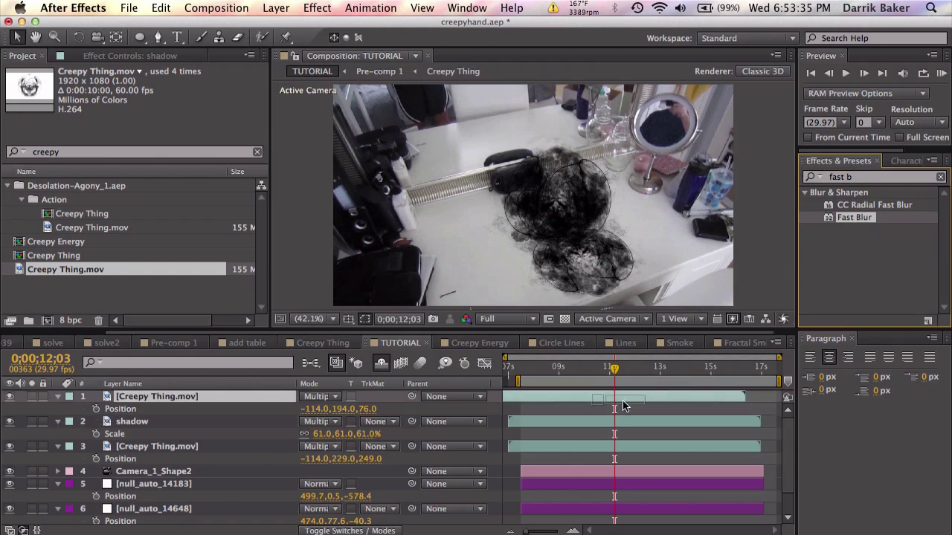
pyautogui.moveTo(152, 97); pyautogui.dragTo(264, 96)
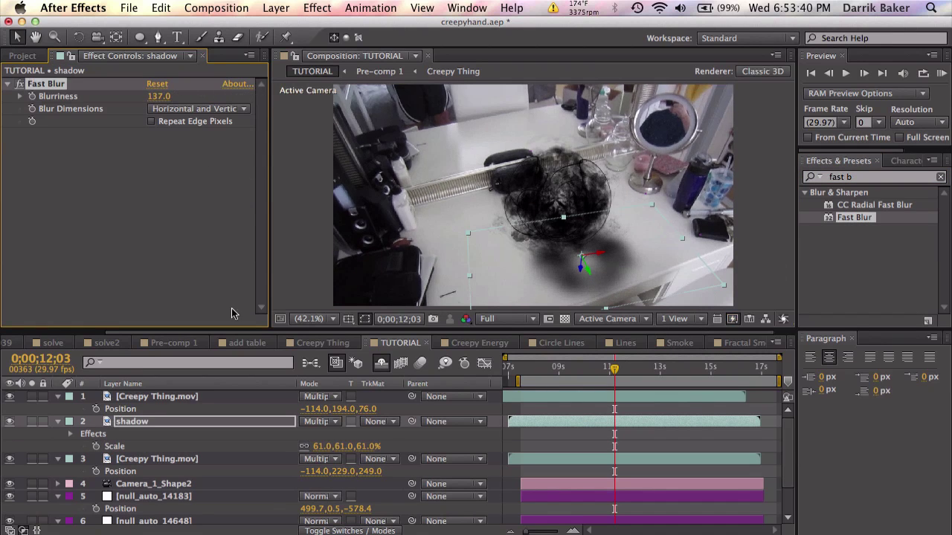
# - Shift the shadow's Position under the smoke burst to -259.3, 0.5, -462.4
pyautogui.click(260, 425)
pyautogui.press('p')
pyautogui.hotkey('ctrl', 'v')
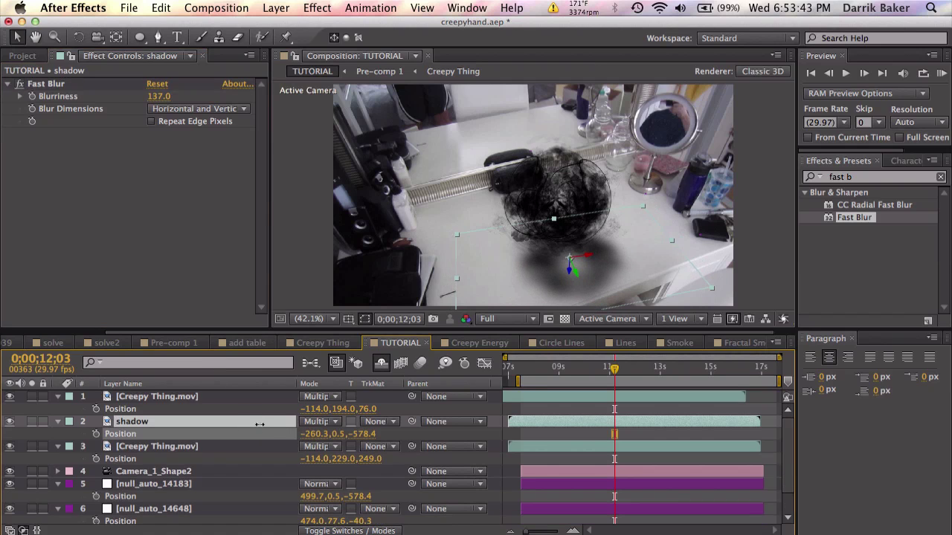
pyautogui.click(250, 429)
pyautogui.hotkey('ctrl', 'z')
pyautogui.moveTo(414, 435); pyautogui.dragTo(488, 435)
# - Check the shadow at 0;00;10;07, 0;00;13;06 and 0;00;14;17
pyautogui.moveTo(593, 365); pyautogui.dragTo(569, 369)
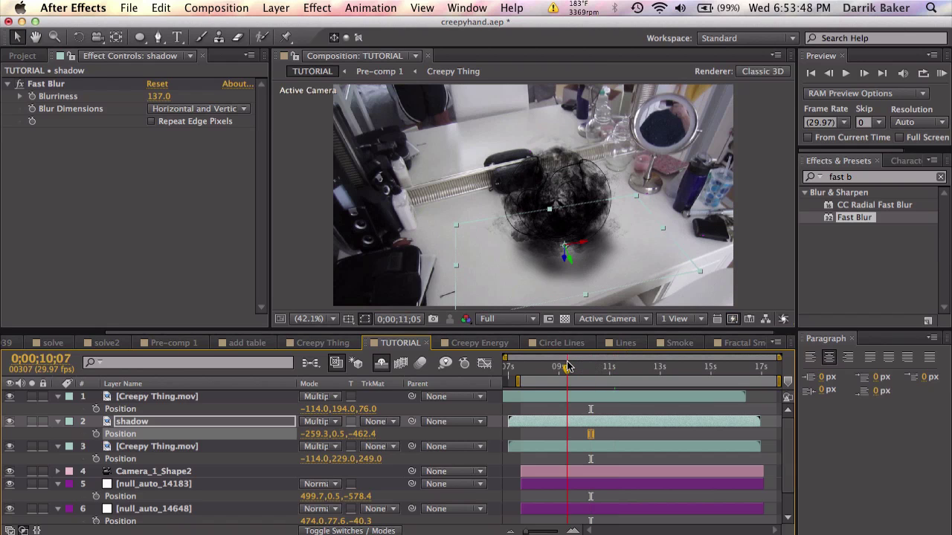
pyautogui.click(643, 367)
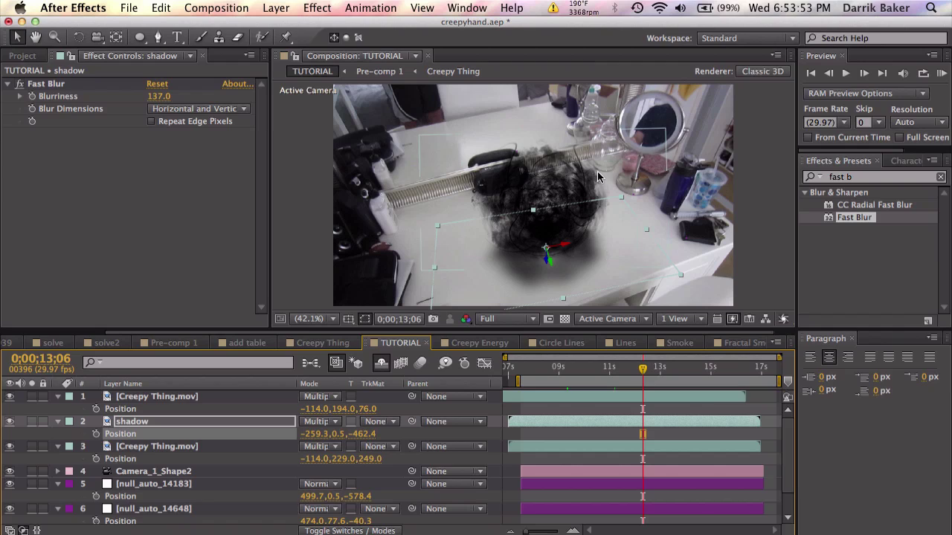
pyautogui.click(678, 369)
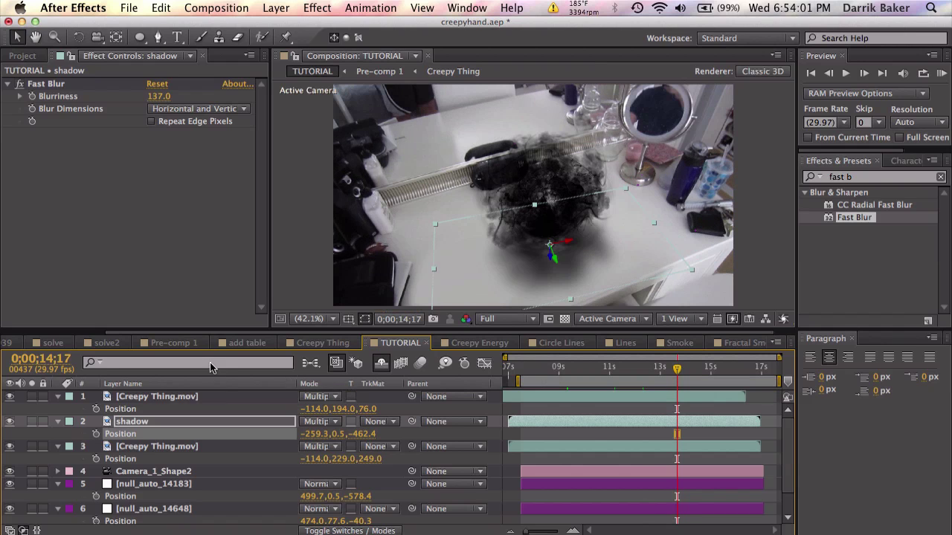
pyautogui.moveTo(221, 328); pyautogui.dragTo(221, 236)
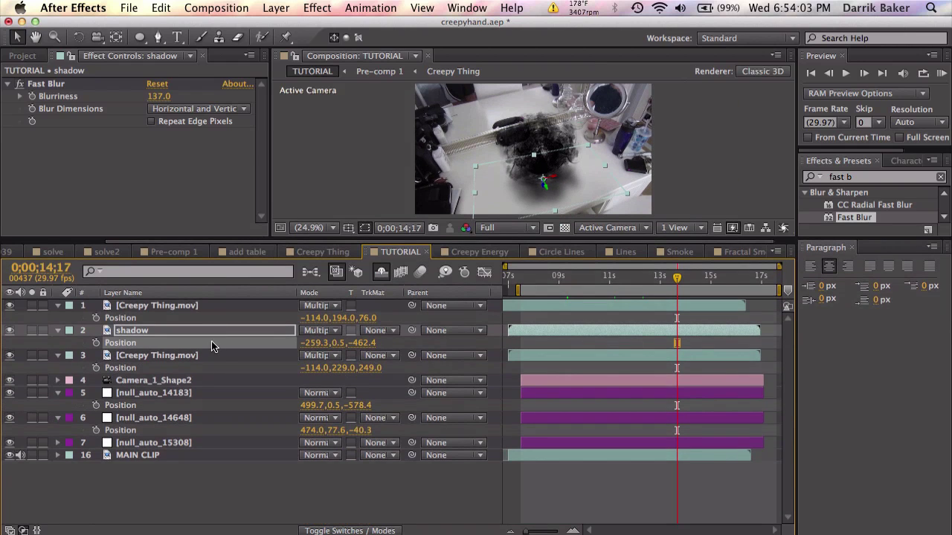
# - Duplicate the third Creepy Thing layer and send the copy to the bottom
pyautogui.click(199, 380)
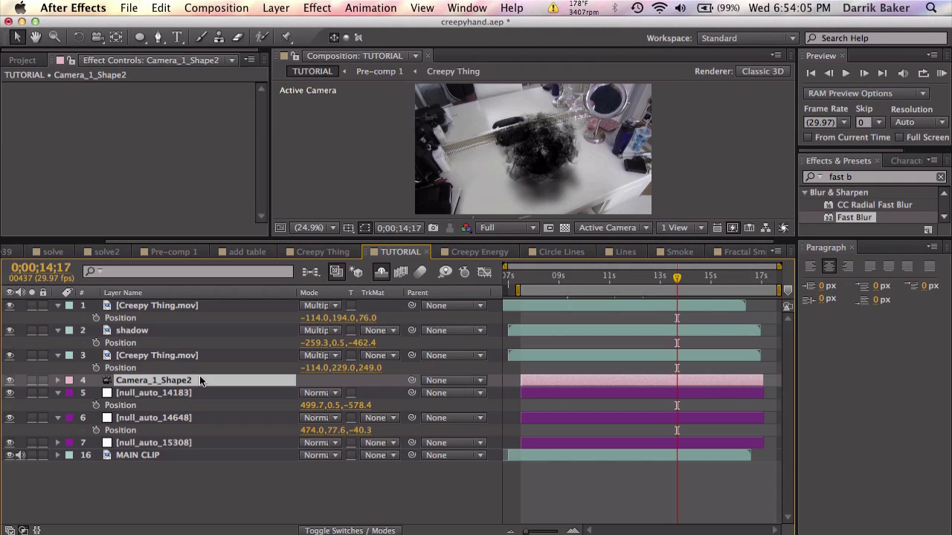
pyautogui.click(226, 306)
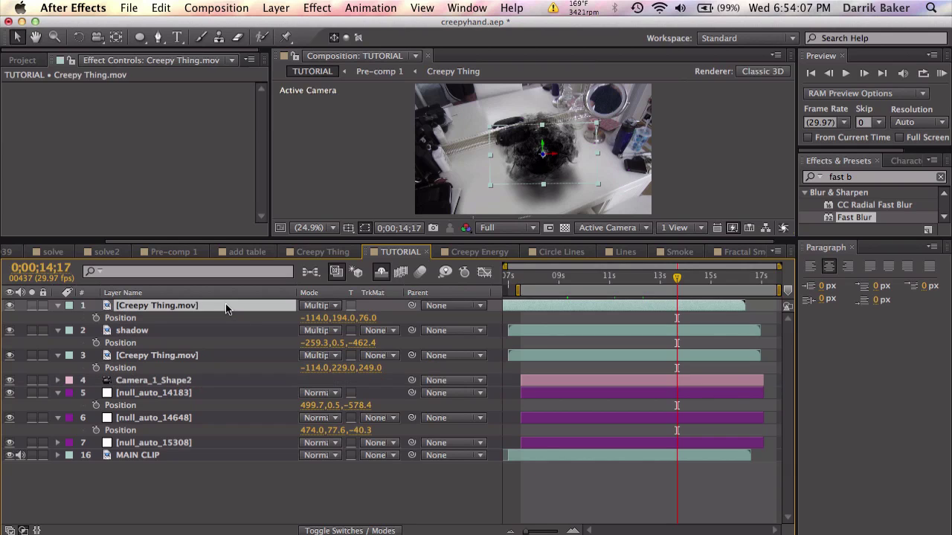
pyautogui.click(218, 355)
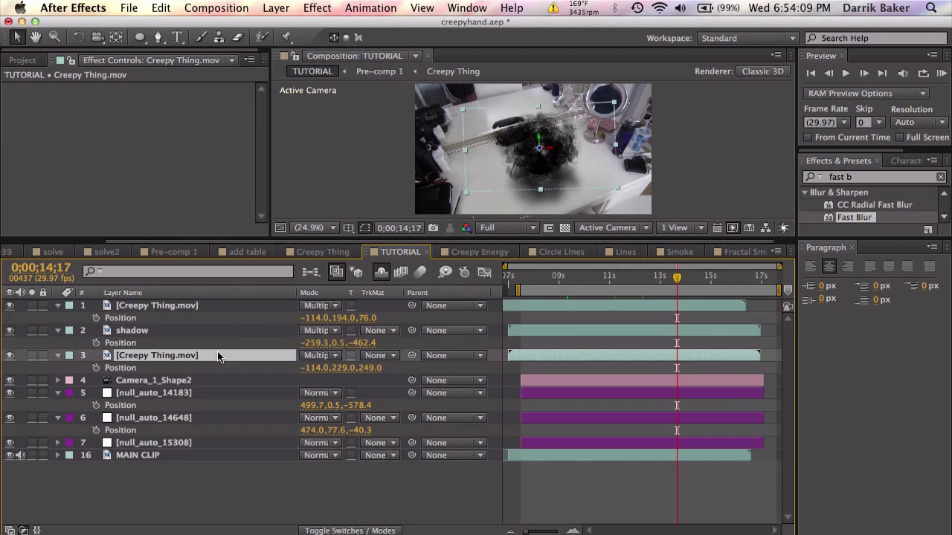
pyautogui.click(215, 309)
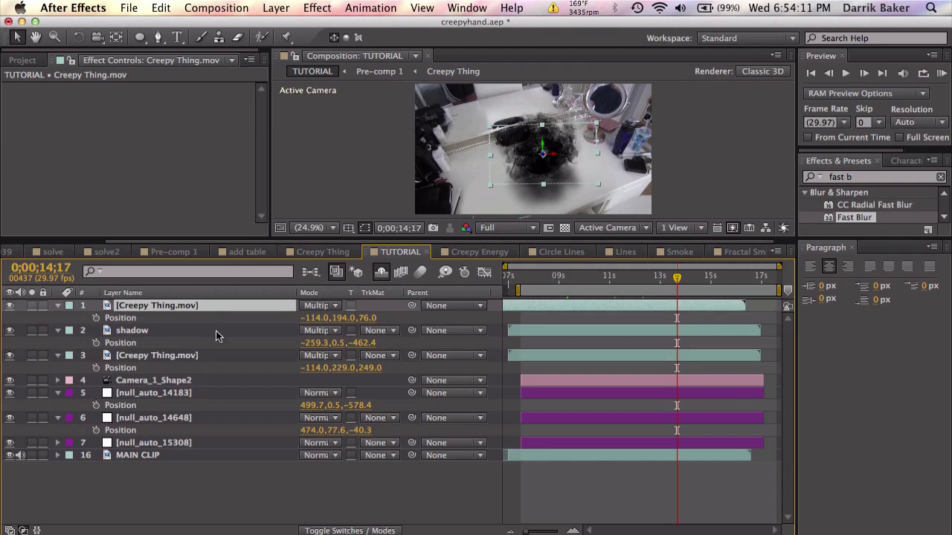
pyautogui.click(218, 355)
pyautogui.press('super+d')
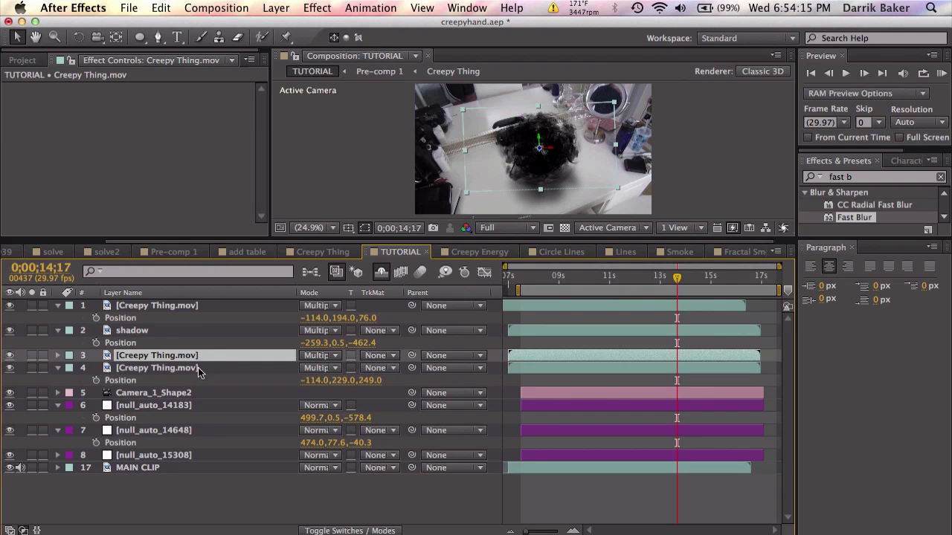
pyautogui.press('super+shift+bracketleft')
# - Duplicate Camera_1_Shape2 and send the copy to the bottom
pyautogui.click(185, 382)
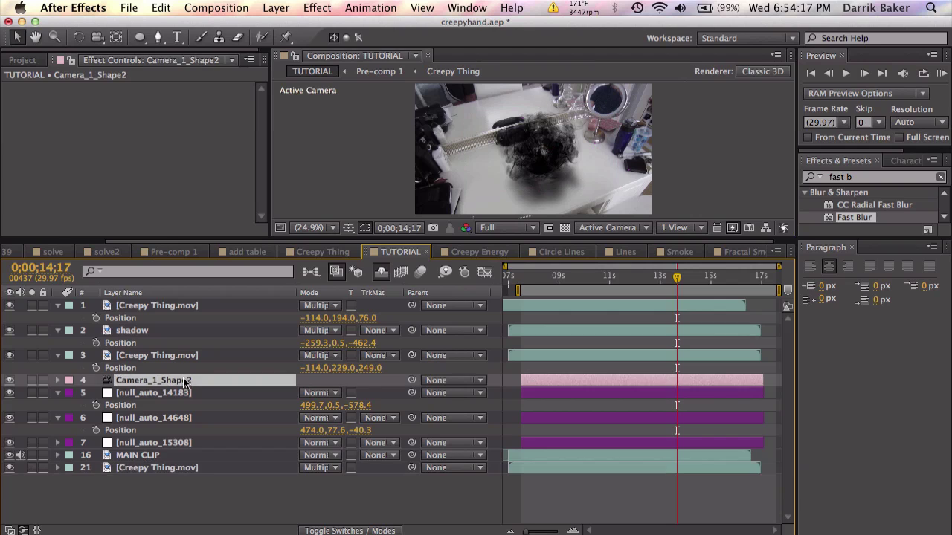
pyautogui.press('super+d')
pyautogui.press('super+shift+bracketleft')
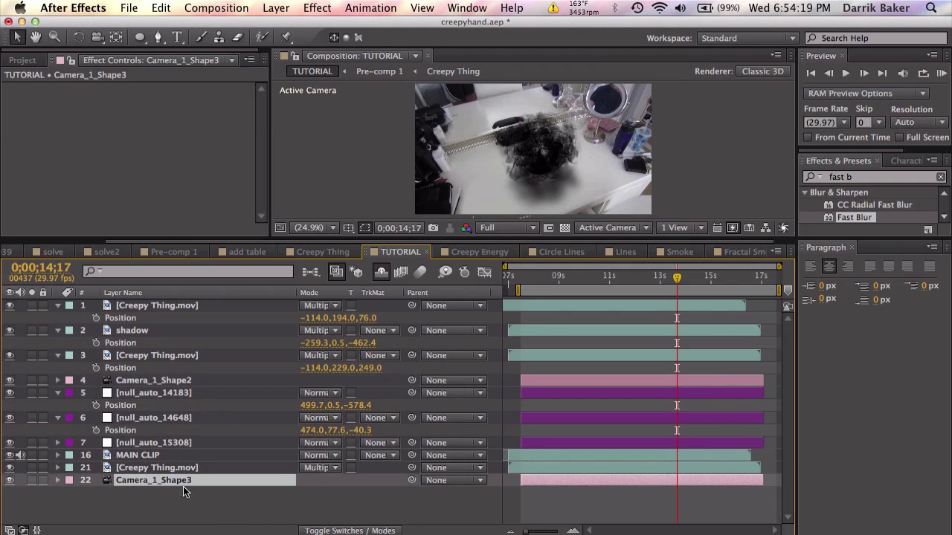
# - Pre-compose the two bottom copies into a comp named 'displacement map'
pyautogui.keyDown('shift'); pyautogui.click(191, 468); pyautogui.keyUp('shift')
pyautogui.click(276, 8)
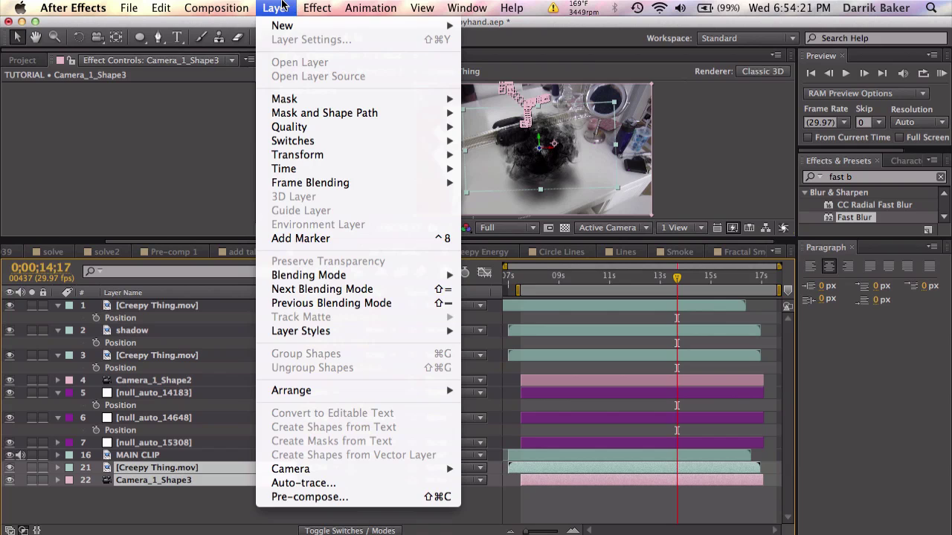
pyautogui.click(299, 496)
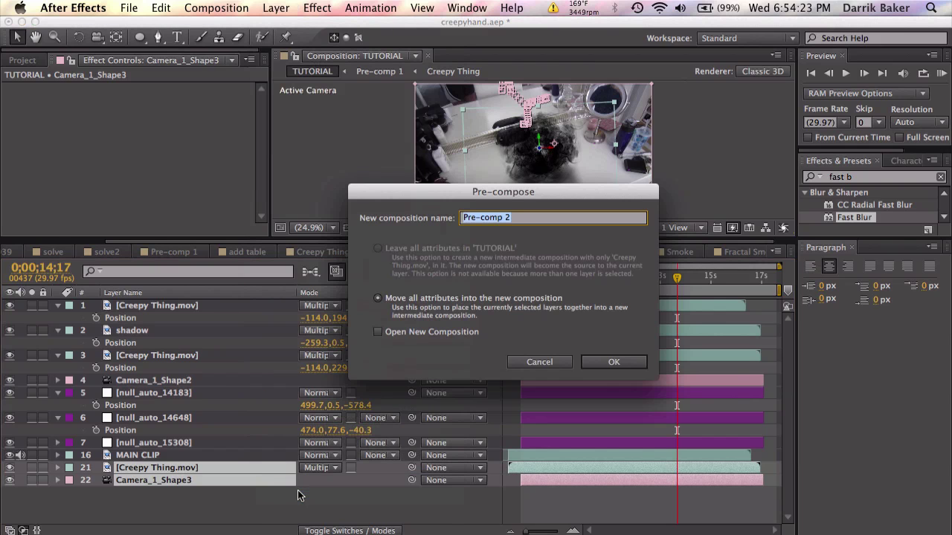
pyautogui.write('displacement')
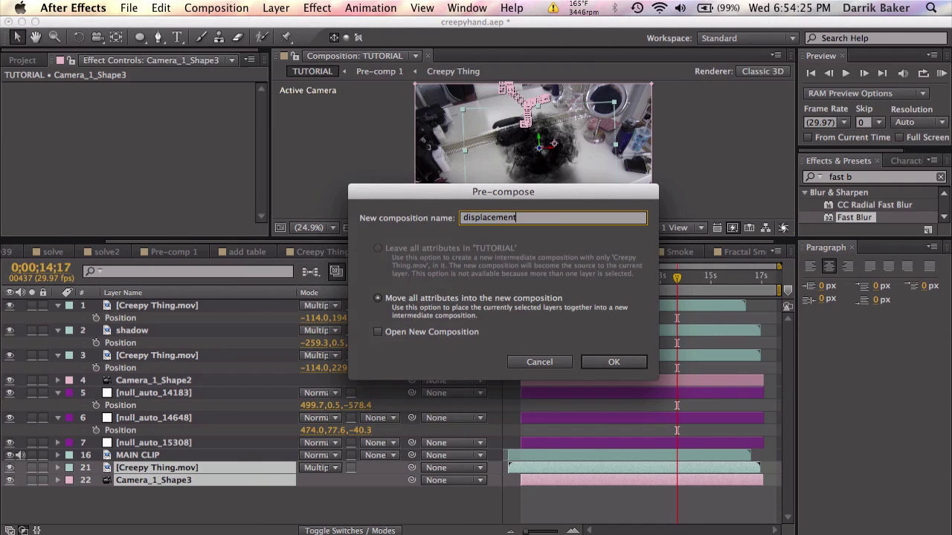
pyautogui.write(' map')
pyautogui.press('Return')
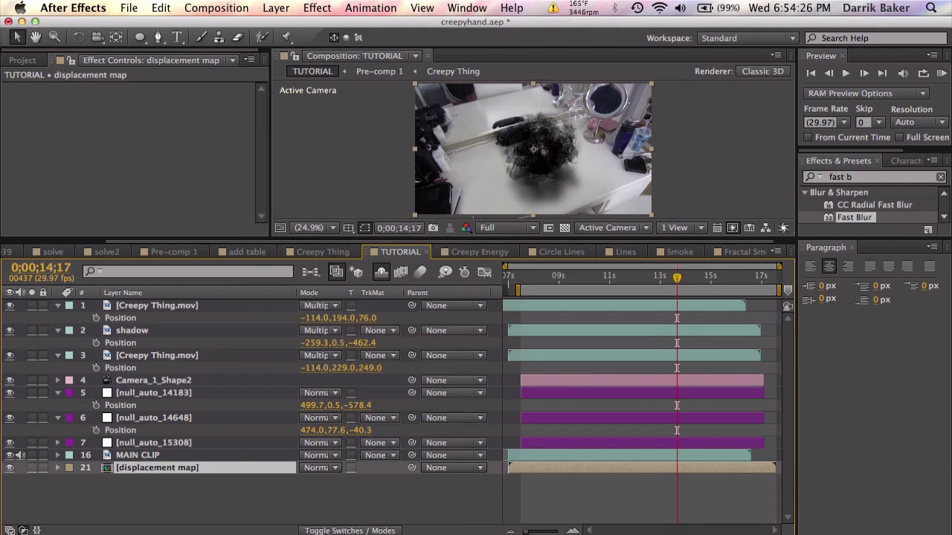
# - Inside the displacement map comp, create a new solid coloured R/G/B 127, 127, 127
pyautogui.doubleClick(273, 467)
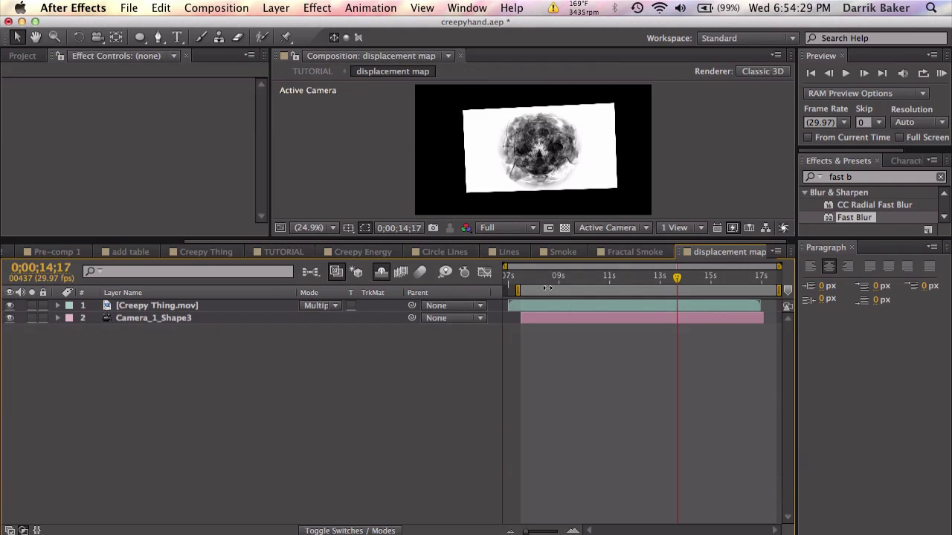
pyautogui.click(370, 7)
pyautogui.moveTo(282, 25)
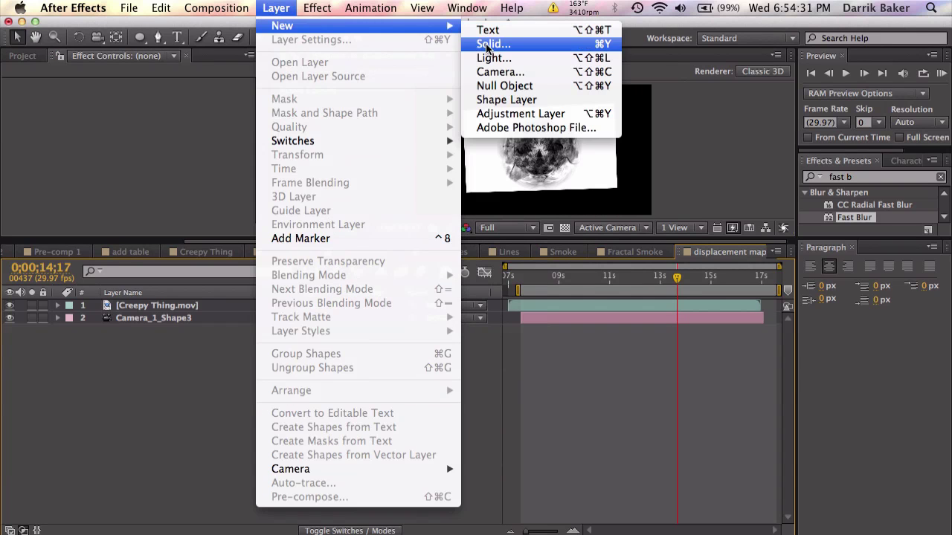
pyautogui.click(491, 44)
pyautogui.click(463, 397)
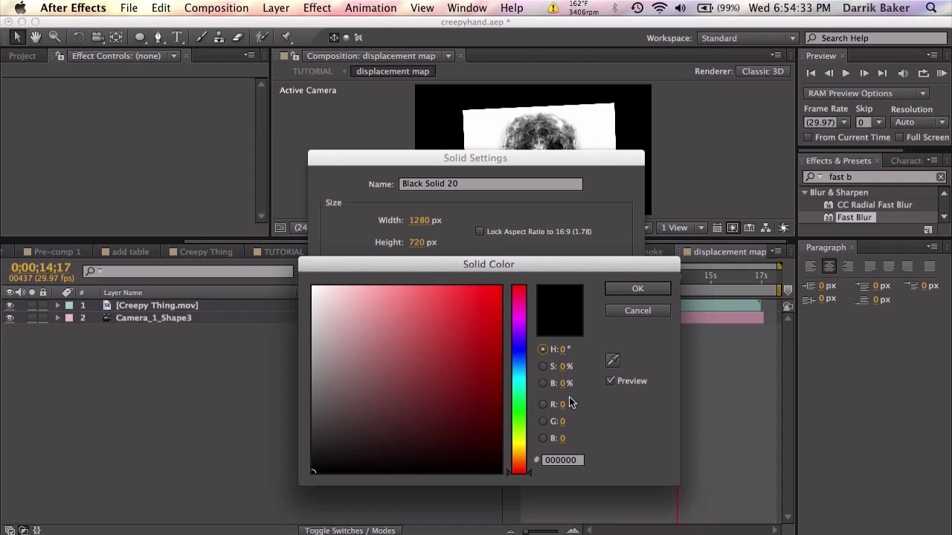
pyautogui.click(563, 406)
pyautogui.write('127')
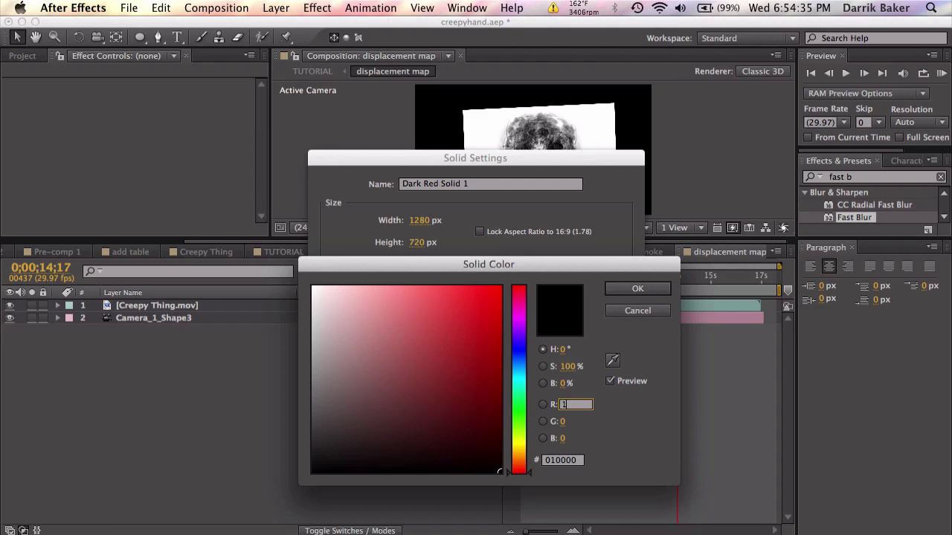
pyautogui.click(563, 422)
pyautogui.write('127')
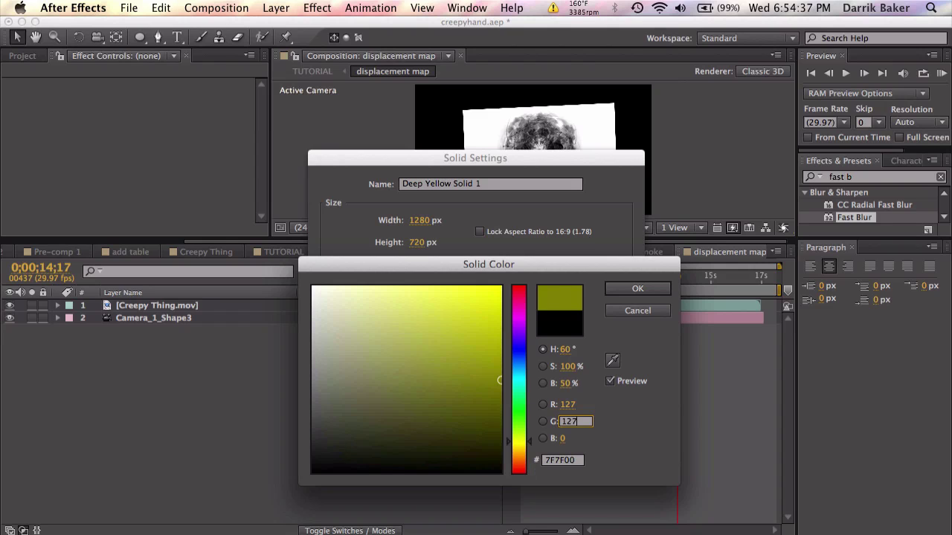
pyautogui.click(563, 438)
pyautogui.write('127')
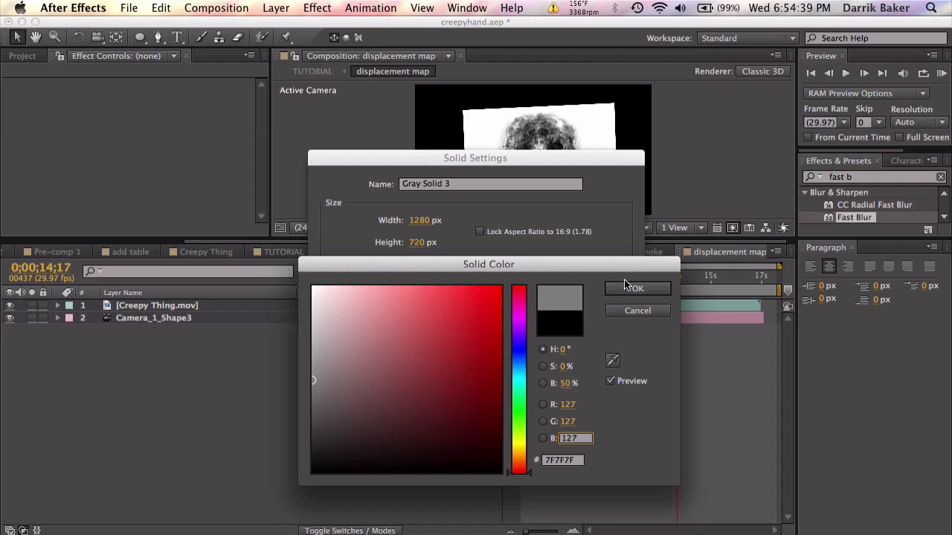
pyautogui.click(625, 285)
# - Create Gray Solid 3 and move it beneath the other layers
pyautogui.click(609, 439)
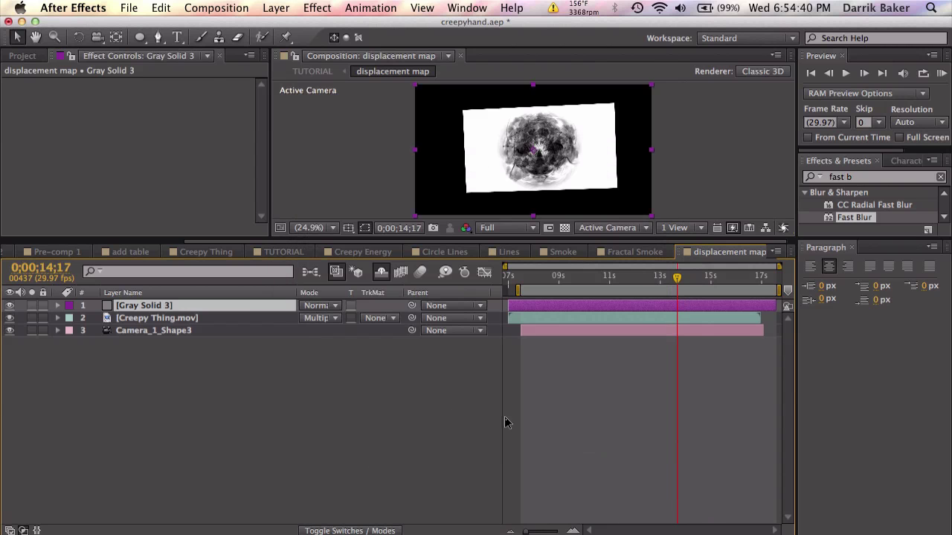
pyautogui.moveTo(242, 311); pyautogui.dragTo(245, 336)
pyautogui.click(221, 306)
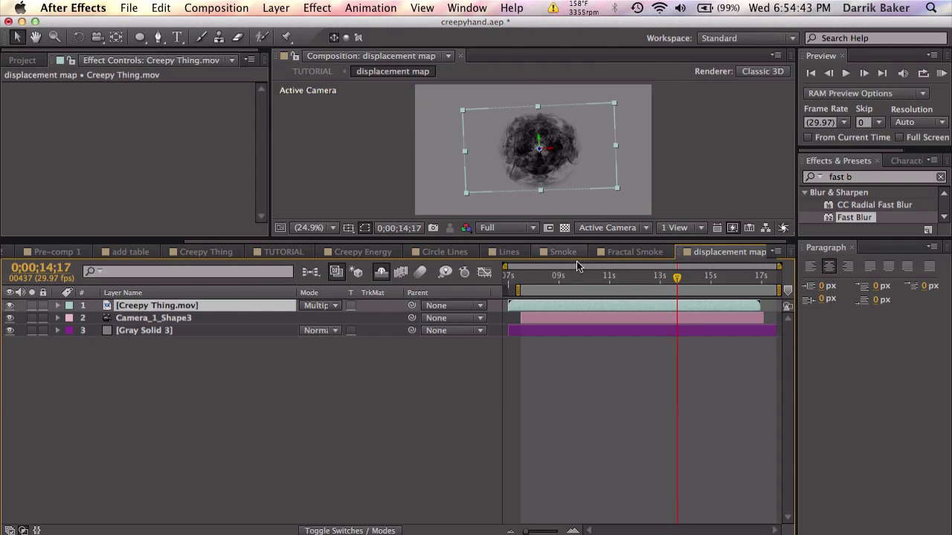
pyautogui.moveTo(663, 276); pyautogui.dragTo(654, 277)
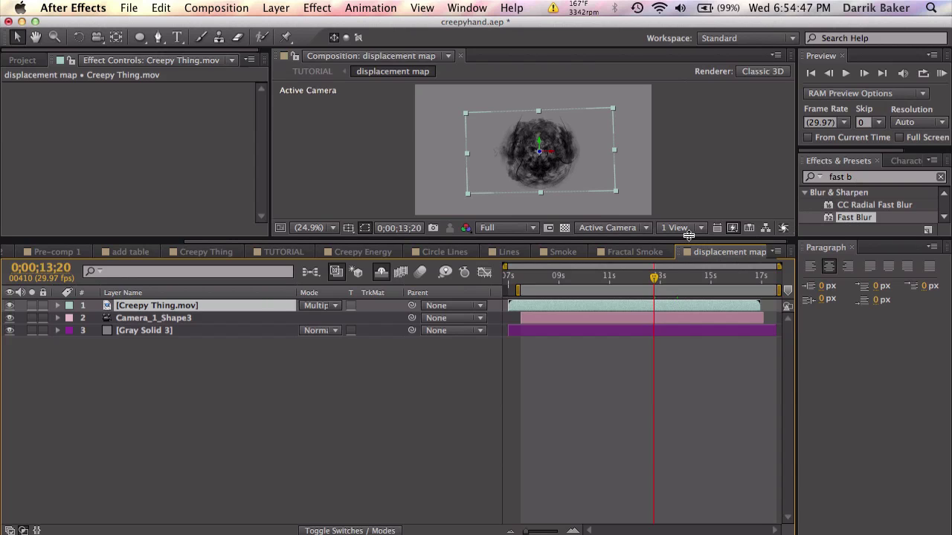
# - Give Creepy Thing.mov a Fast Blur with Blurriness 75
pyautogui.moveTo(848, 218); pyautogui.dragTo(543, 306)
pyautogui.moveTo(266, 242); pyautogui.dragTo(266, 323)
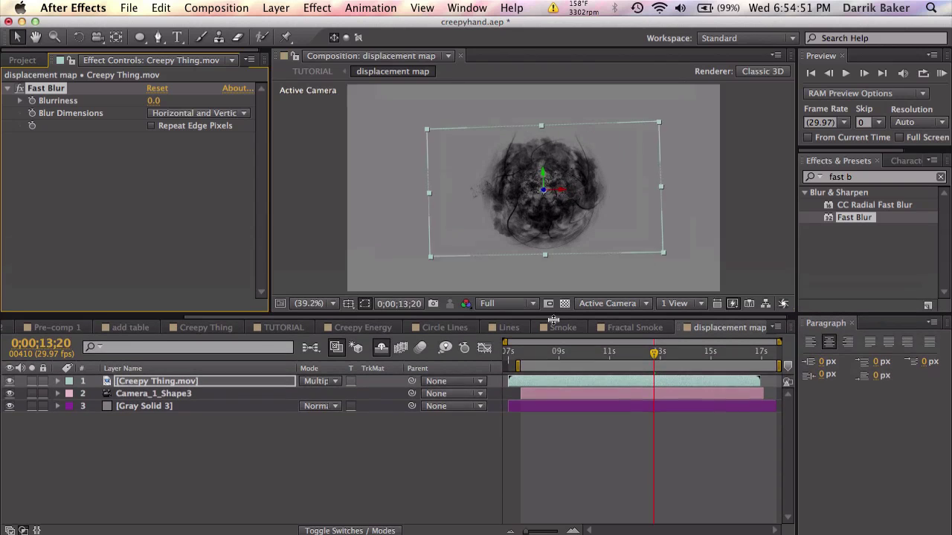
pyautogui.moveTo(154, 101); pyautogui.dragTo(189, 104)
pyautogui.click(156, 101)
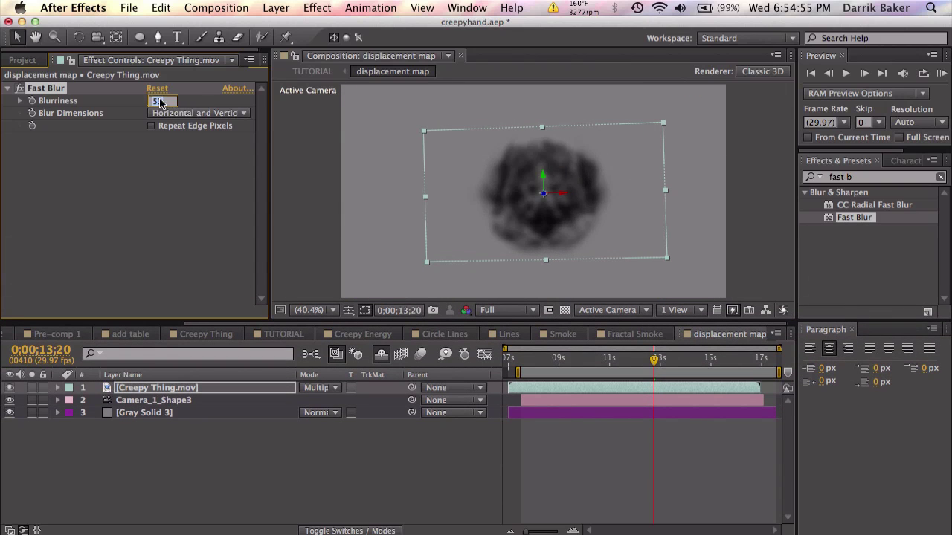
pyautogui.write('75')
pyautogui.press('Return')
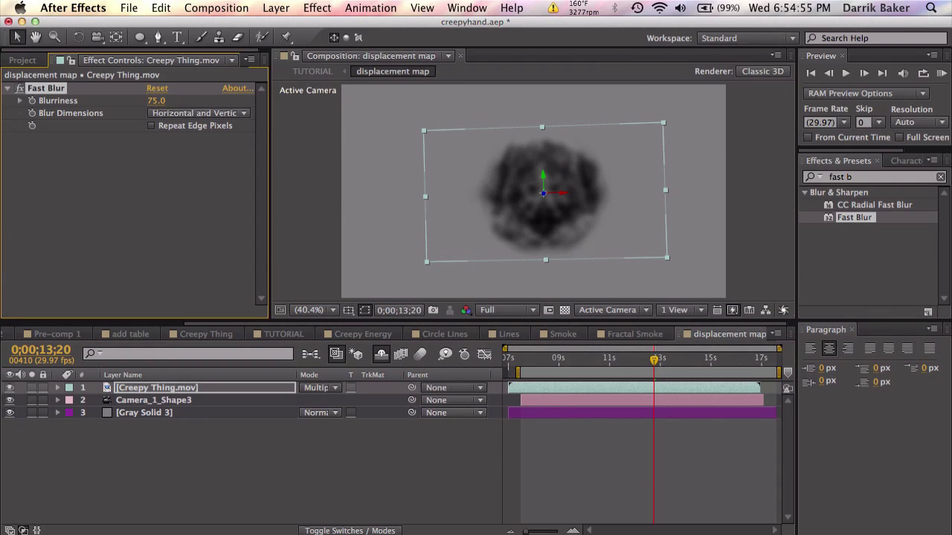
pyautogui.click(609, 461)
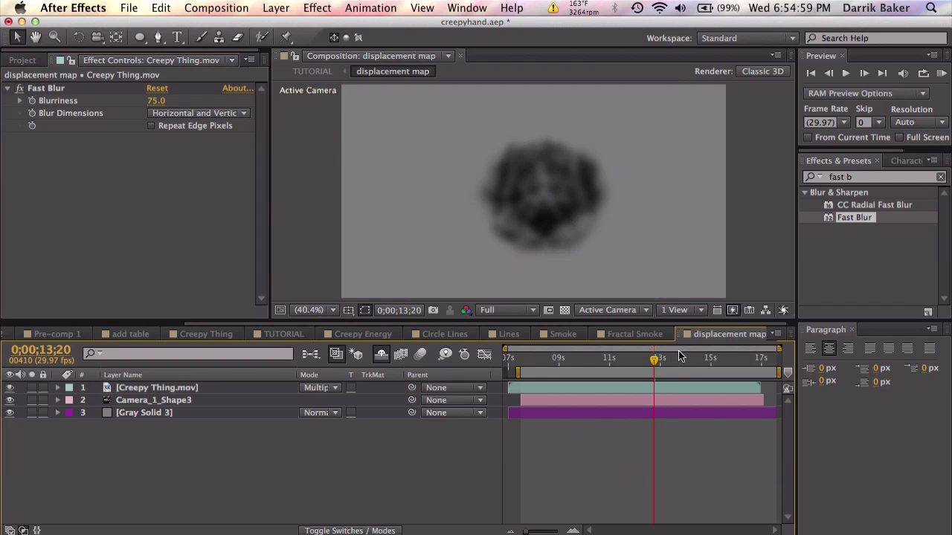
pyautogui.click(207, 387)
pyautogui.press('p')
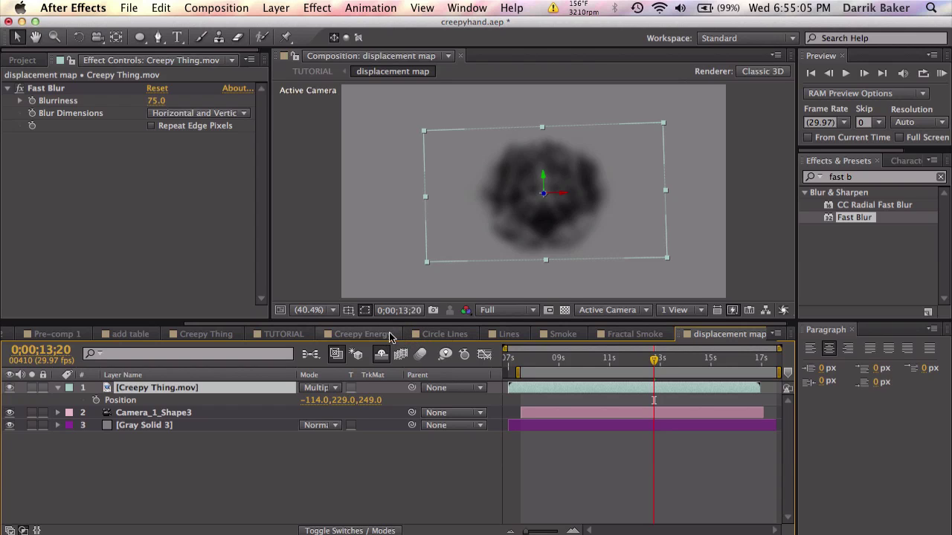
# - In TUTORIAL, add a new adjustment layer named 'displace'
pyautogui.click(314, 339)
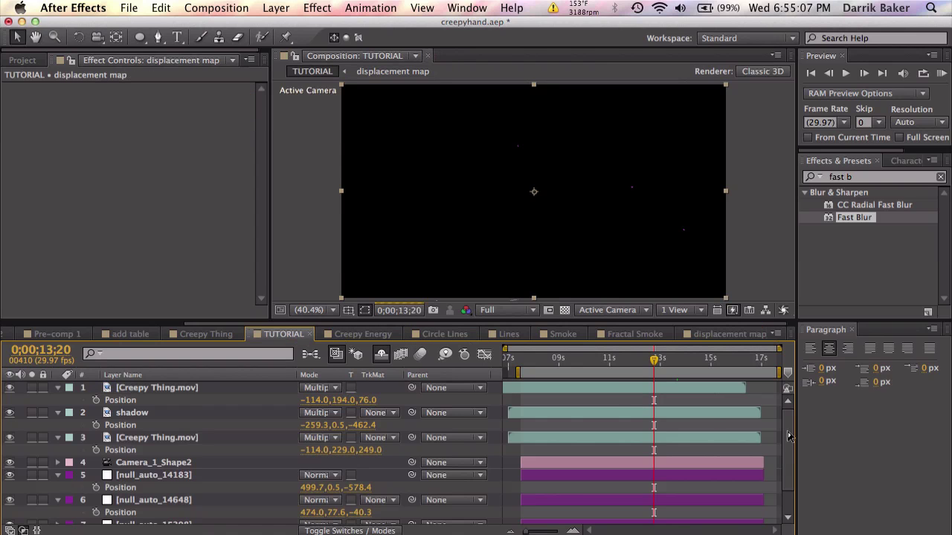
pyautogui.scroll(-1, 789, 436)
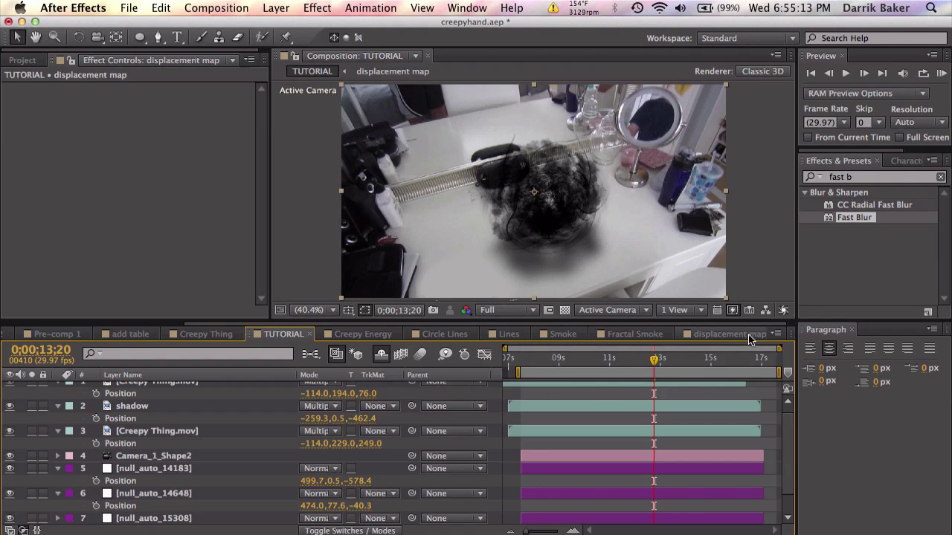
pyautogui.scroll(-1, 787, 452)
pyautogui.scroll(-3, 786, 451)
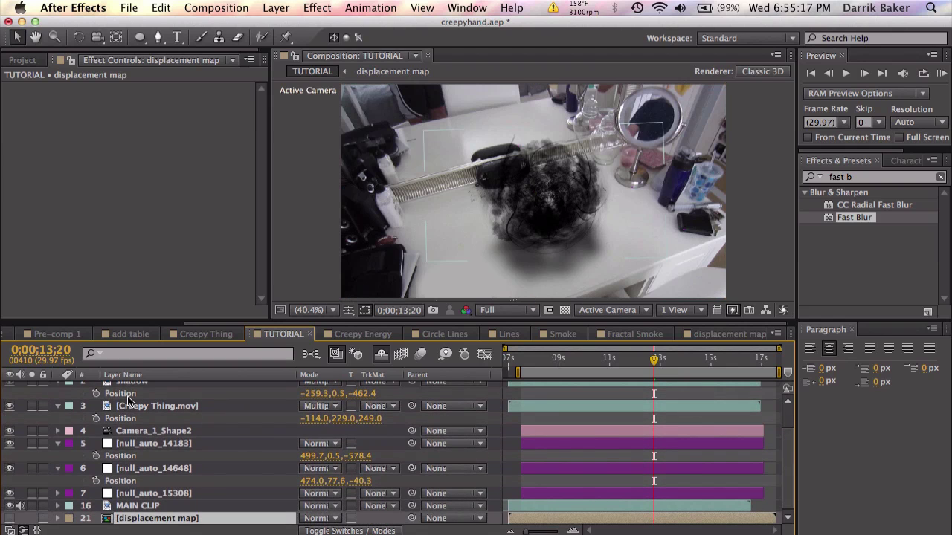
pyautogui.click(283, 7)
pyautogui.moveTo(285, 28)
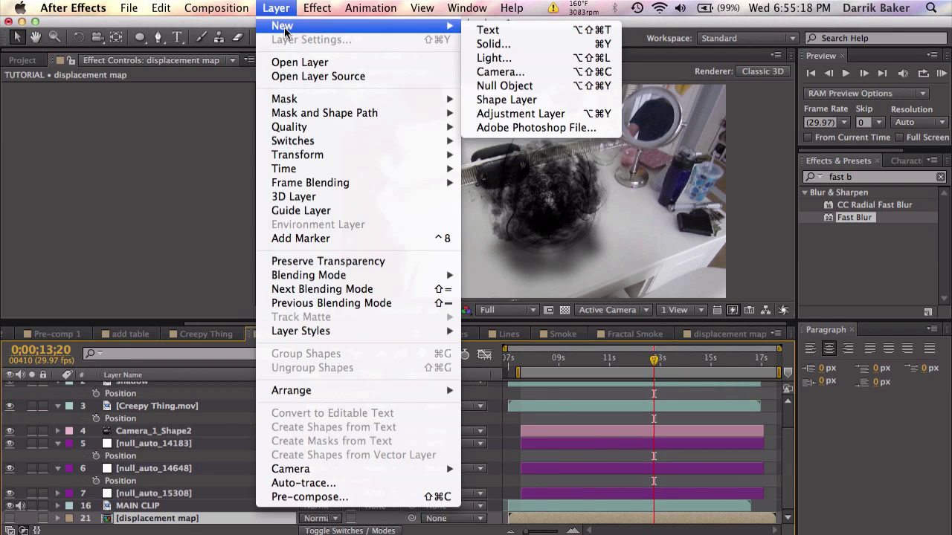
pyautogui.click(579, 114)
pyautogui.press('Return')
pyautogui.write('di')
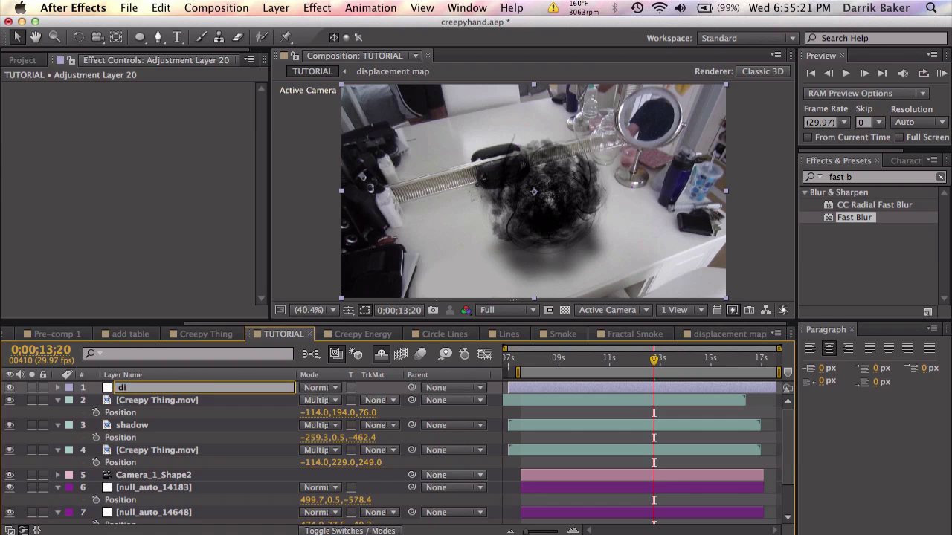
pyautogui.write('splace')
pyautogui.press('Return')
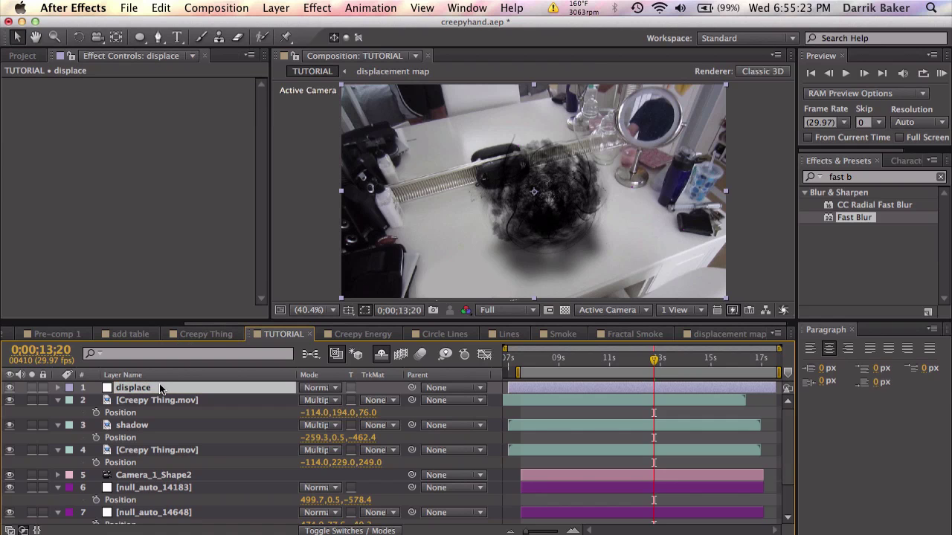
# - Move the displace layer just above MAIN CLIP
pyautogui.scroll(-3, 164, 476)
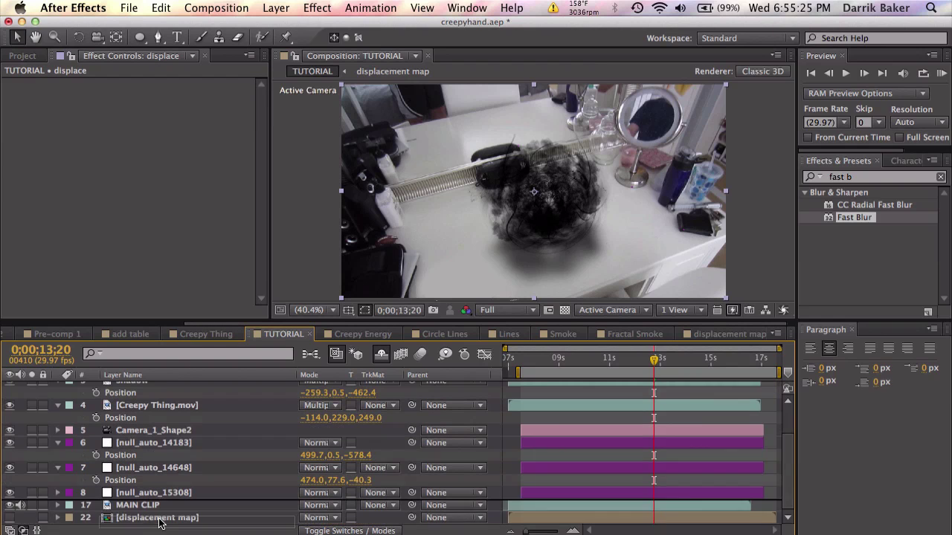
pyautogui.moveTo(165, 507); pyautogui.dragTo(165, 506)
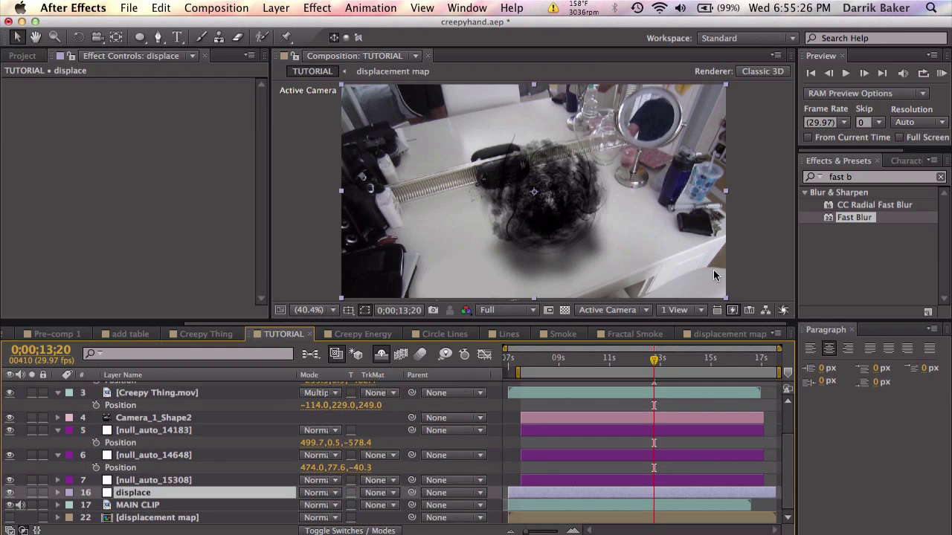
pyautogui.click(867, 182)
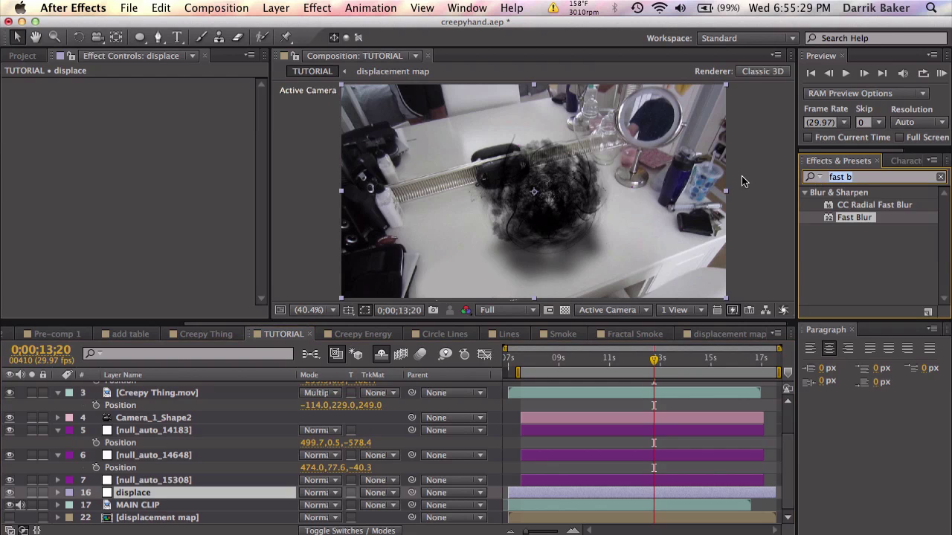
# - Apply Displacement Map to displace, using the displacement map layer with Luminance for both channels
pyautogui.write('displace')
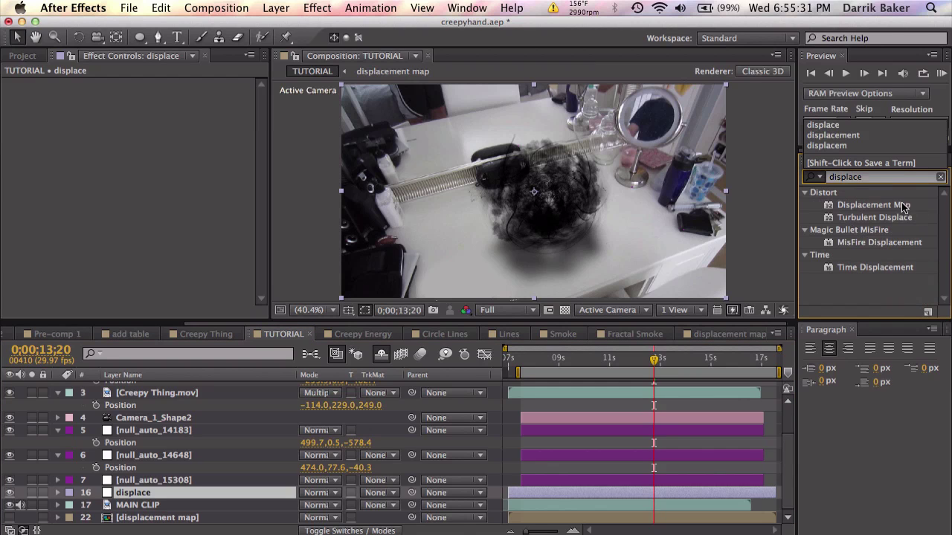
pyautogui.moveTo(903, 206); pyautogui.dragTo(134, 494)
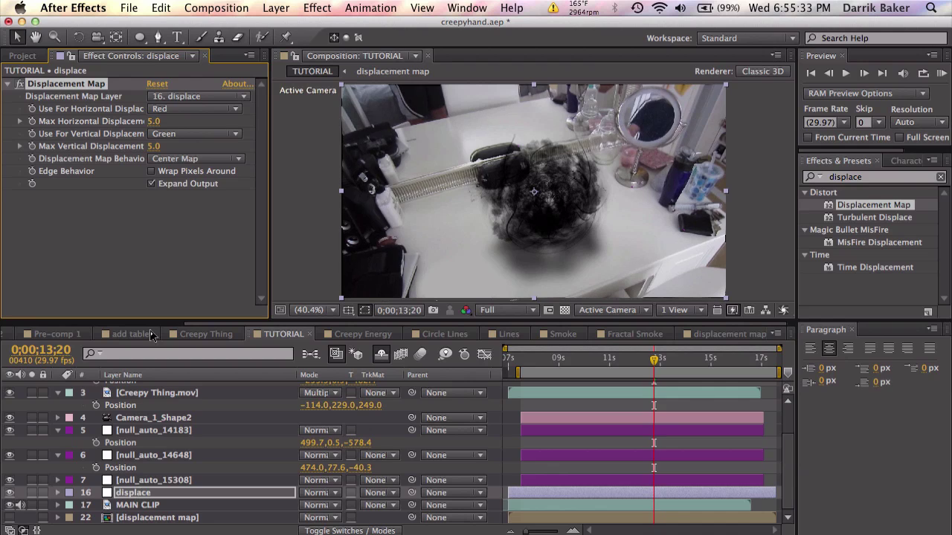
pyautogui.click(205, 96)
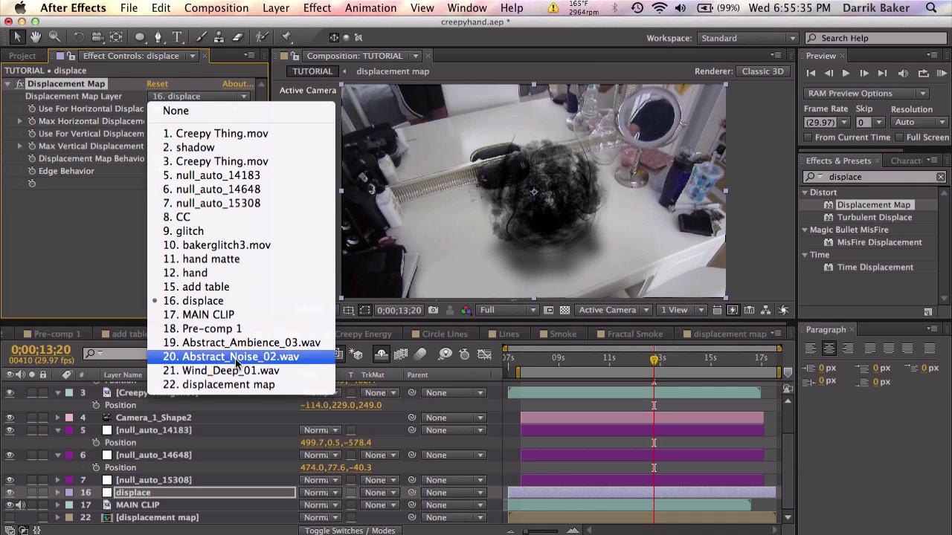
pyautogui.click(232, 384)
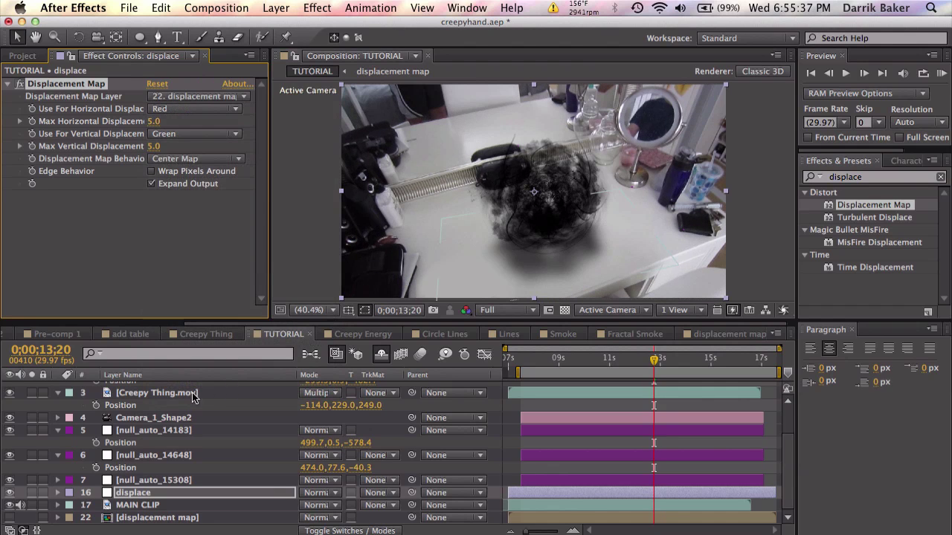
pyautogui.click(31, 506)
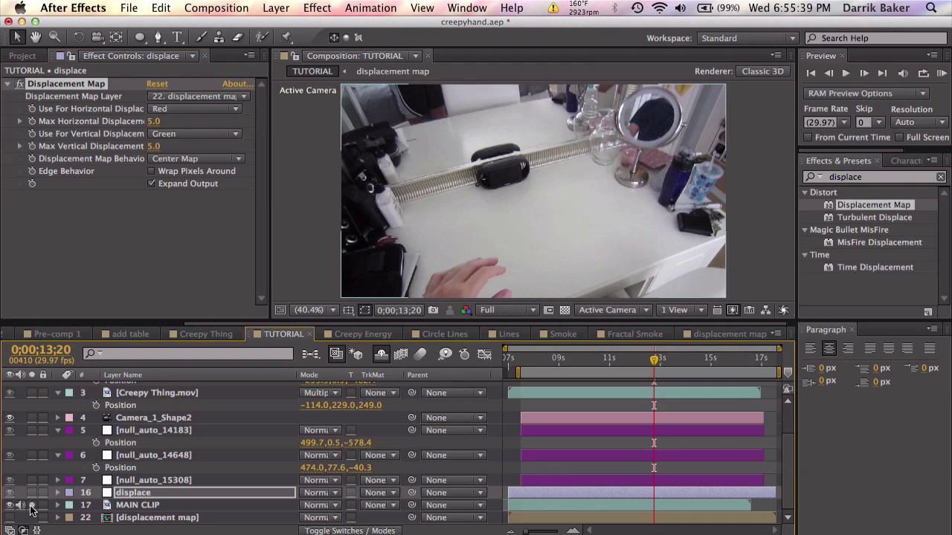
pyautogui.click(32, 494)
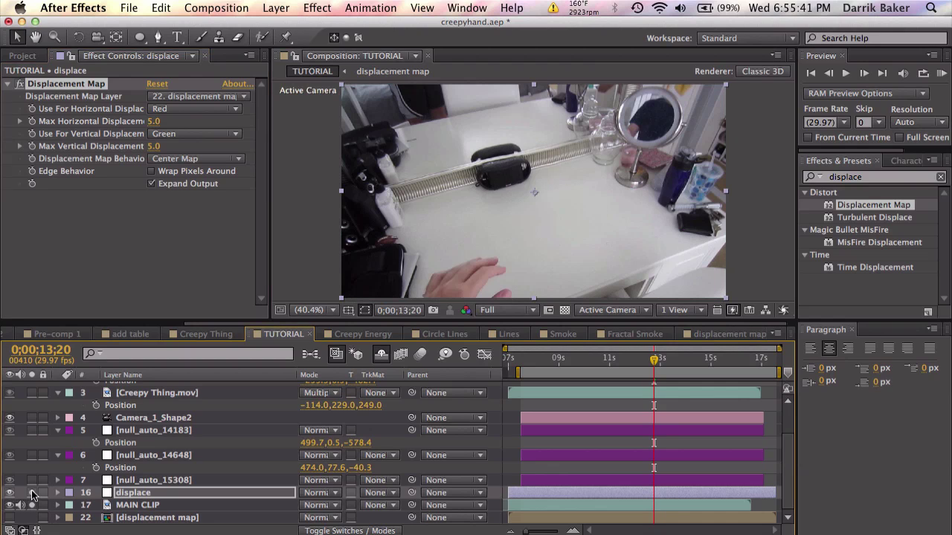
pyautogui.click(190, 113)
pyautogui.click(190, 178)
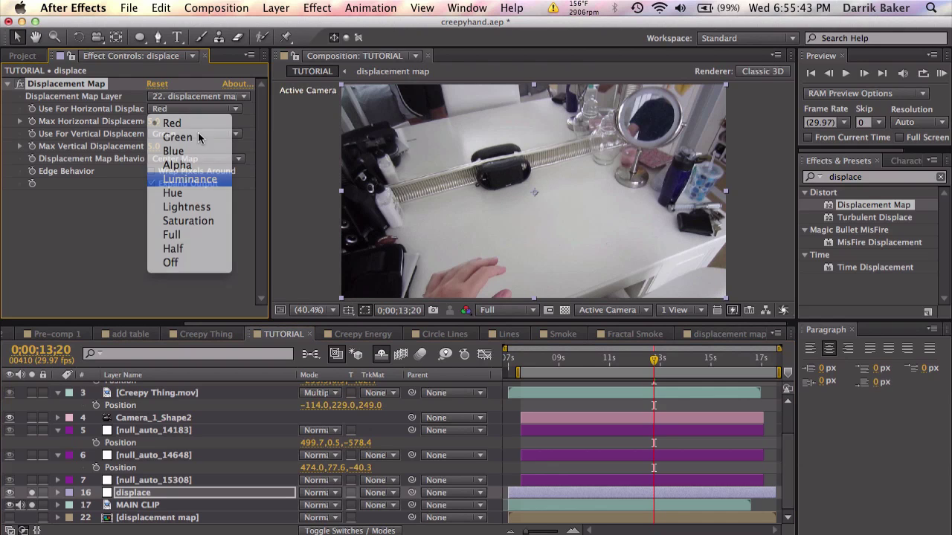
pyautogui.click(196, 132)
pyautogui.click(190, 205)
# - Set Max Vertical Displacement to -100 and Max Horizontal Displacement to 25
pyautogui.moveTo(154, 146); pyautogui.dragTo(412, 161)
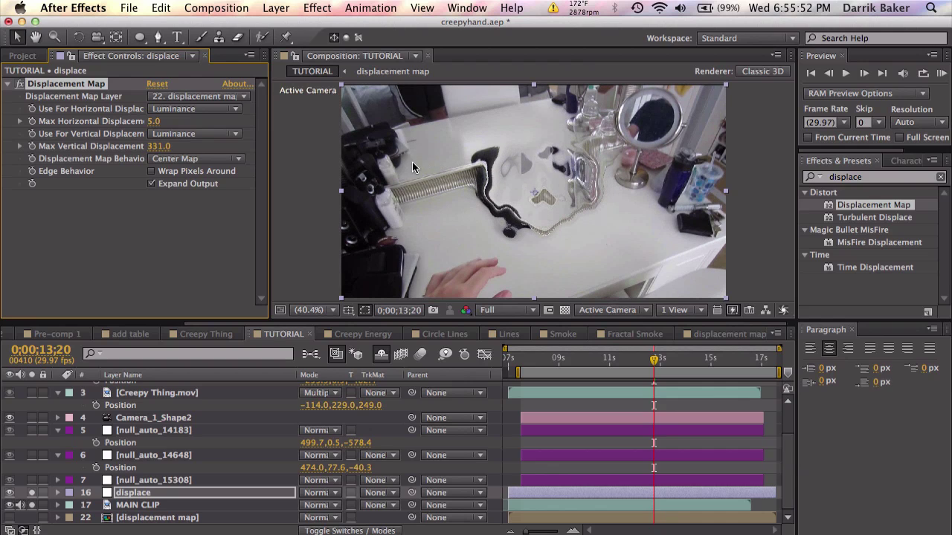
pyautogui.click(853, 177)
pyautogui.click(165, 176)
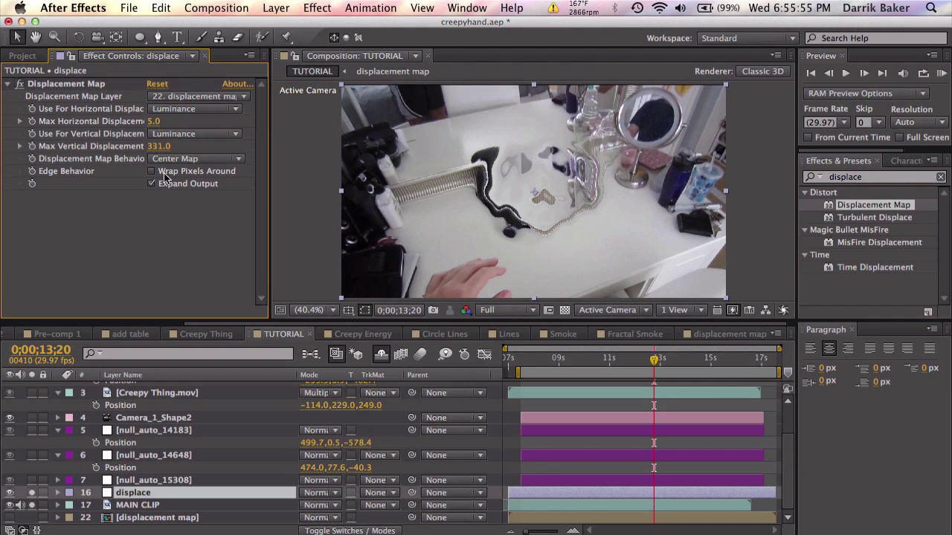
pyautogui.click(160, 148)
pyautogui.write('100')
pyautogui.press('Return')
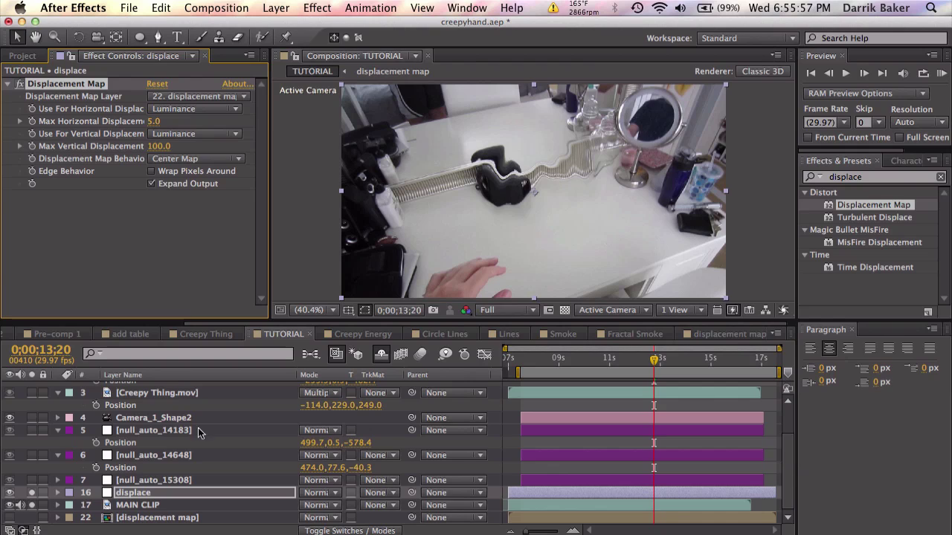
pyautogui.click(158, 147)
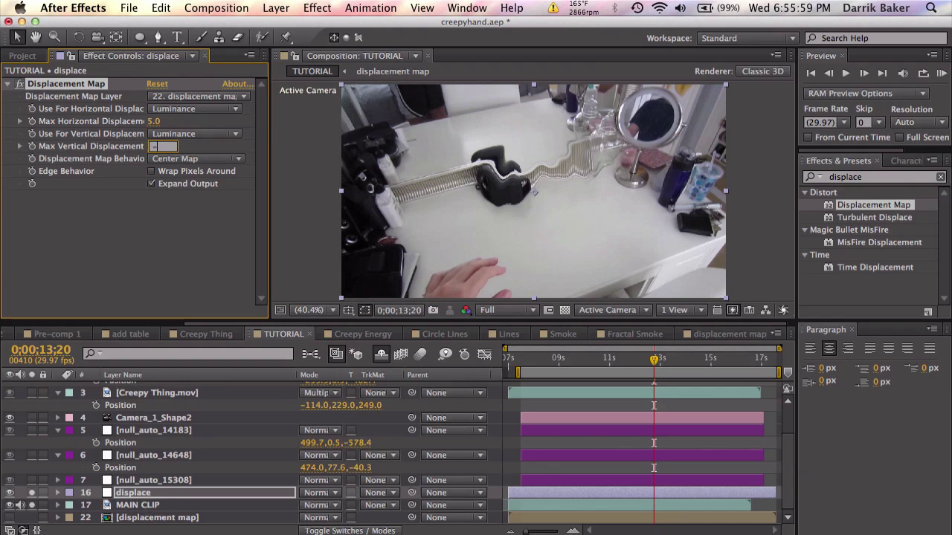
pyautogui.write('-100')
pyautogui.press('Return')
pyautogui.click(153, 121)
pyautogui.write('25')
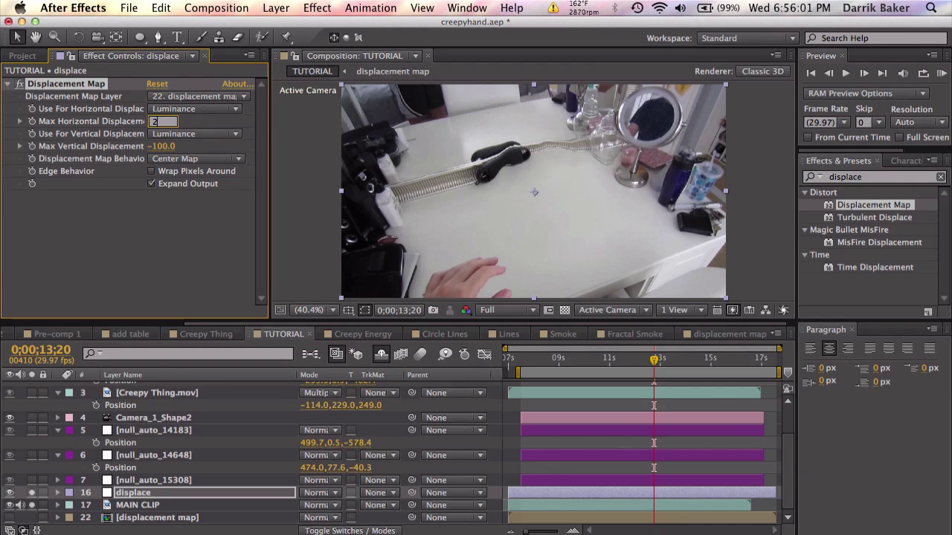
pyautogui.press('Return')
pyautogui.click(36, 489)
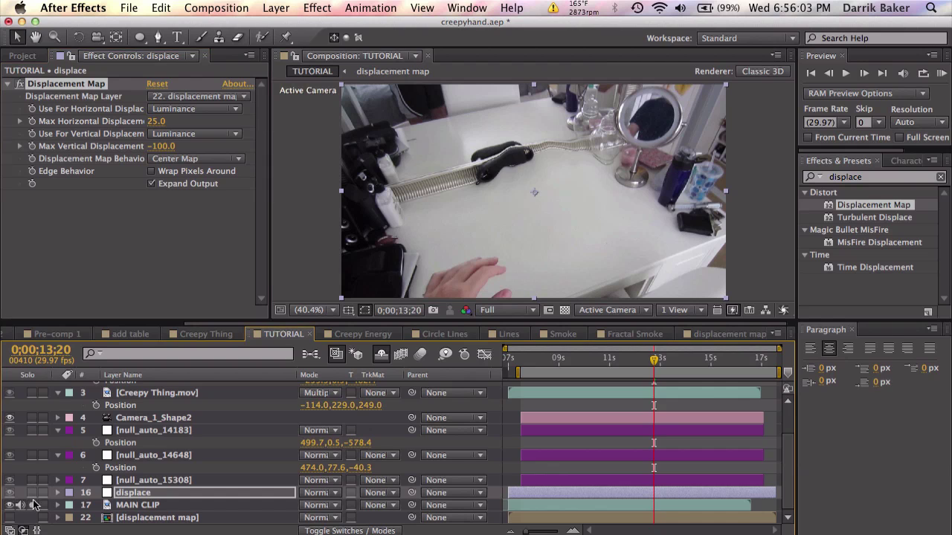
pyautogui.click(298, 310)
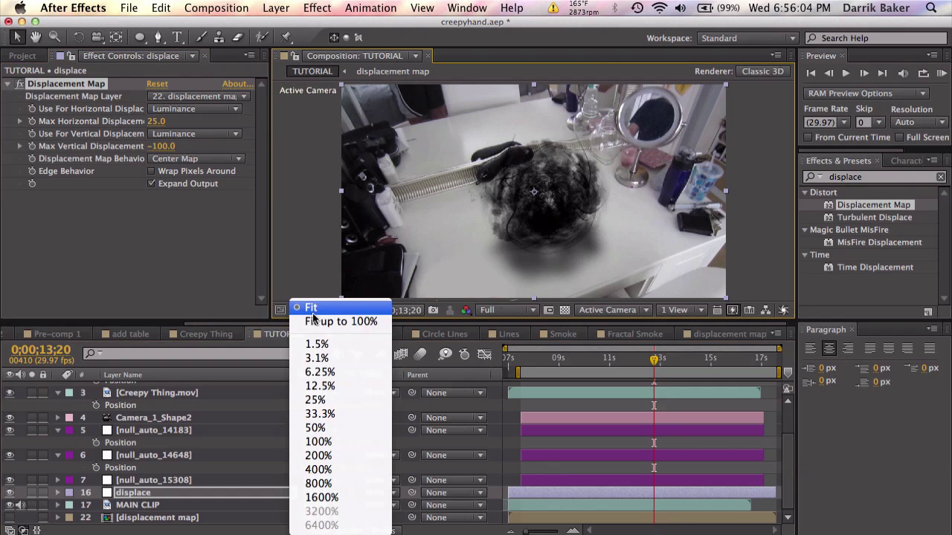
pyautogui.click(318, 442)
pyautogui.press('h')
pyautogui.moveTo(531, 121); pyautogui.dragTo(534, 171)
pyautogui.press('v')
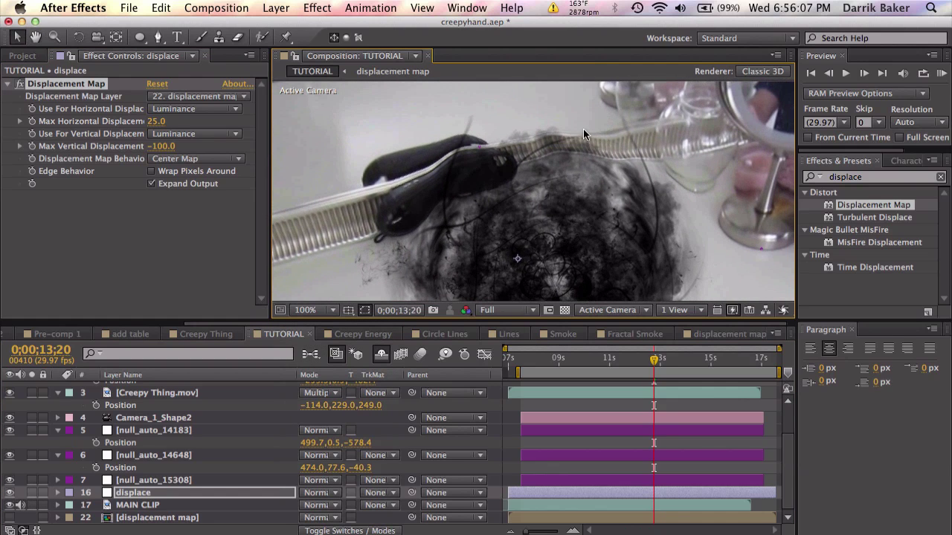
pyautogui.click(609, 361)
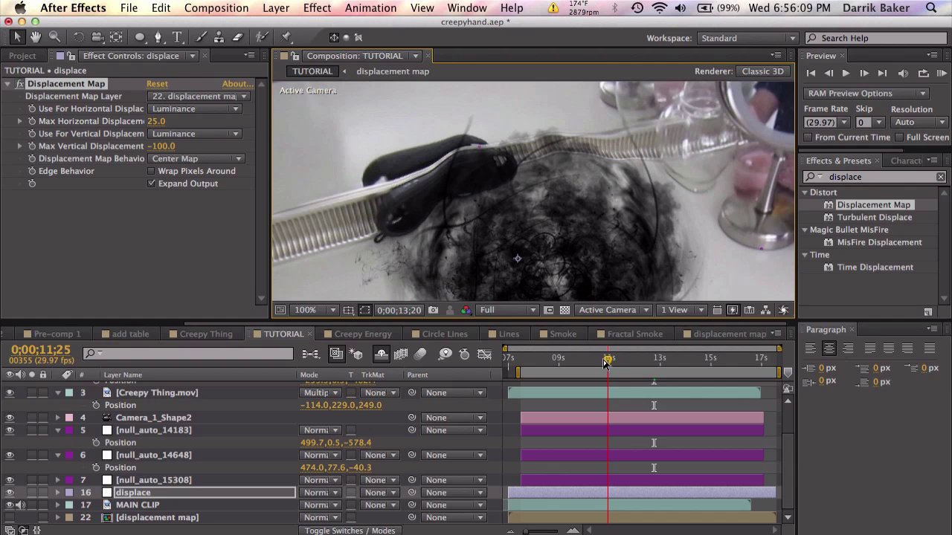
pyautogui.click(571, 359)
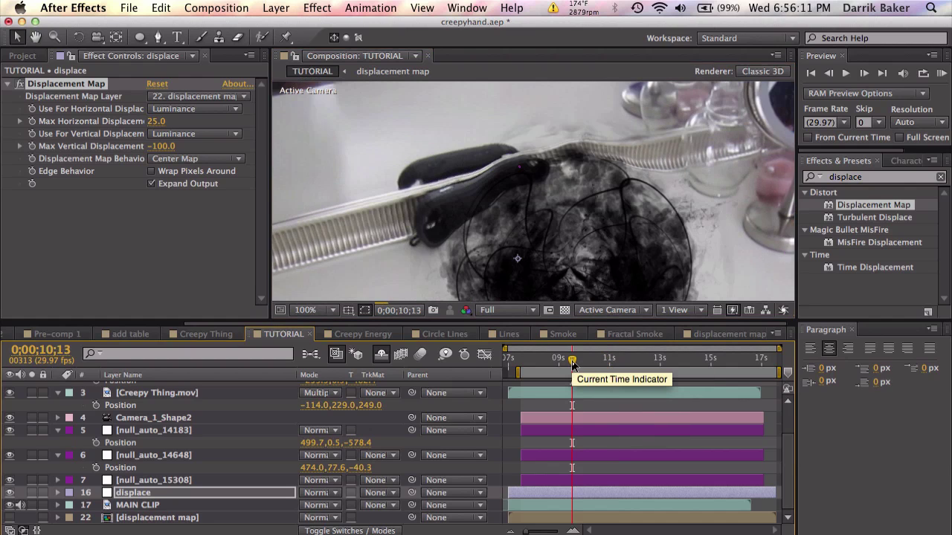
pyautogui.click(673, 363)
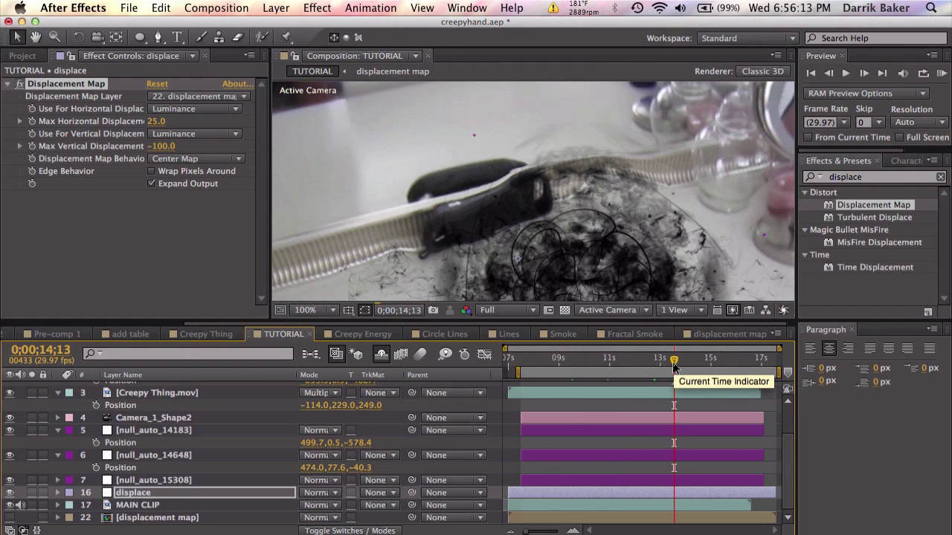
pyautogui.click(325, 310)
pyautogui.click(313, 308)
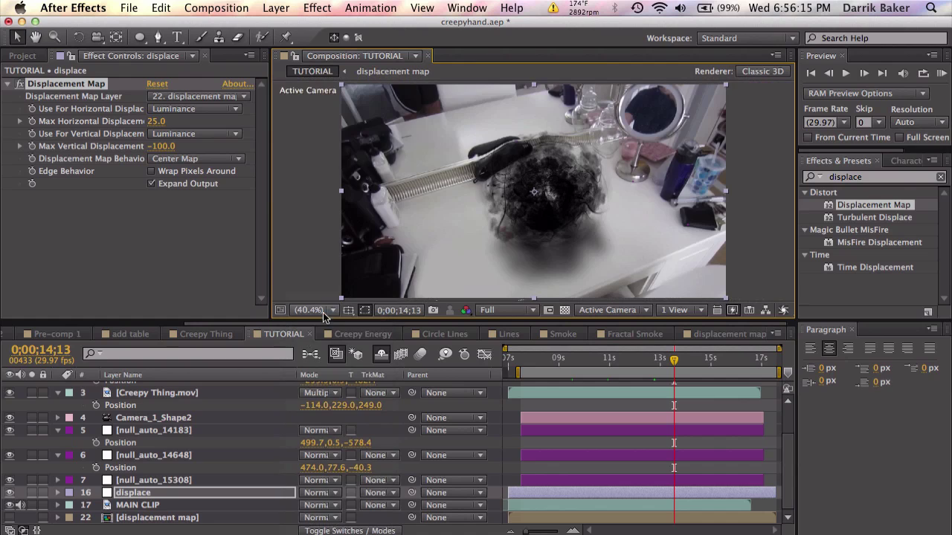
pyautogui.moveTo(578, 180); pyautogui.dragTo(584, 218)
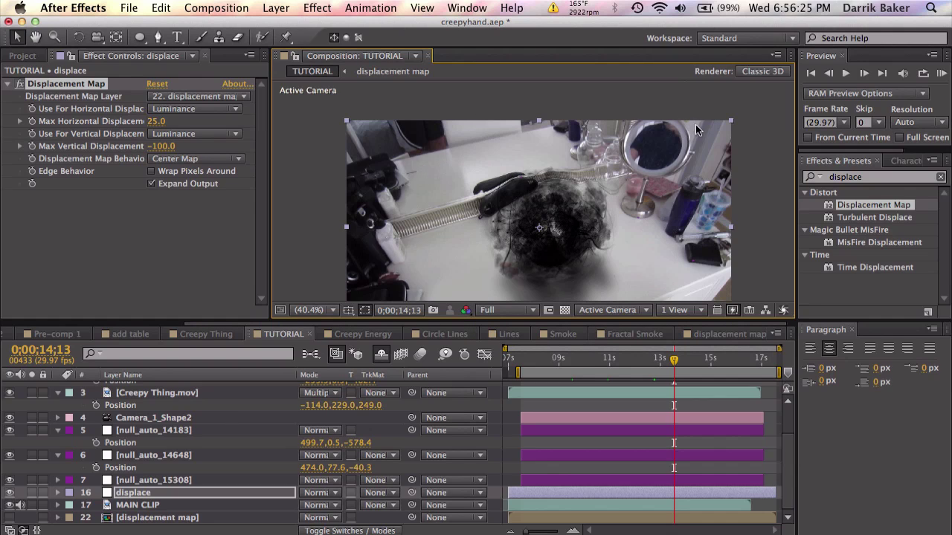
pyautogui.click(638, 360)
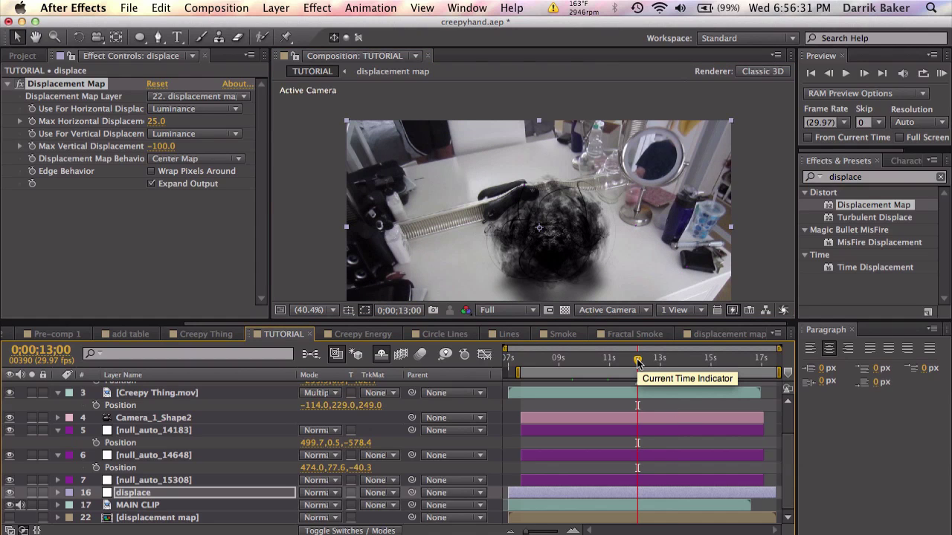
pyautogui.moveTo(638, 362); pyautogui.dragTo(645, 362)
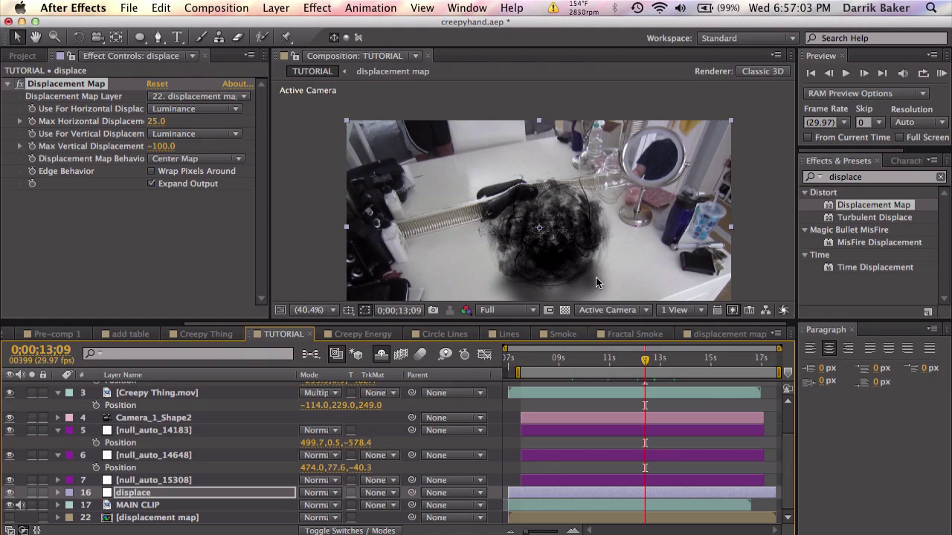
pyautogui.click(619, 362)
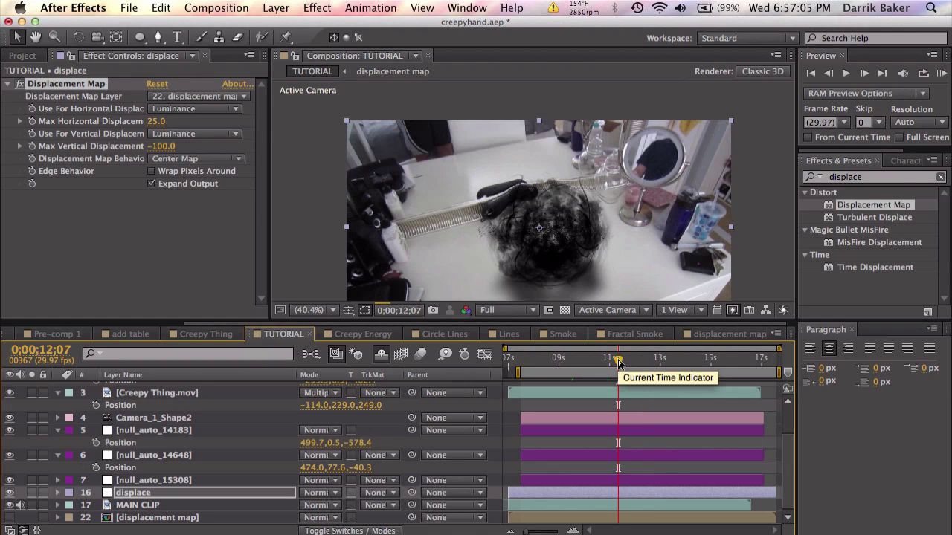
pyautogui.click(706, 367)
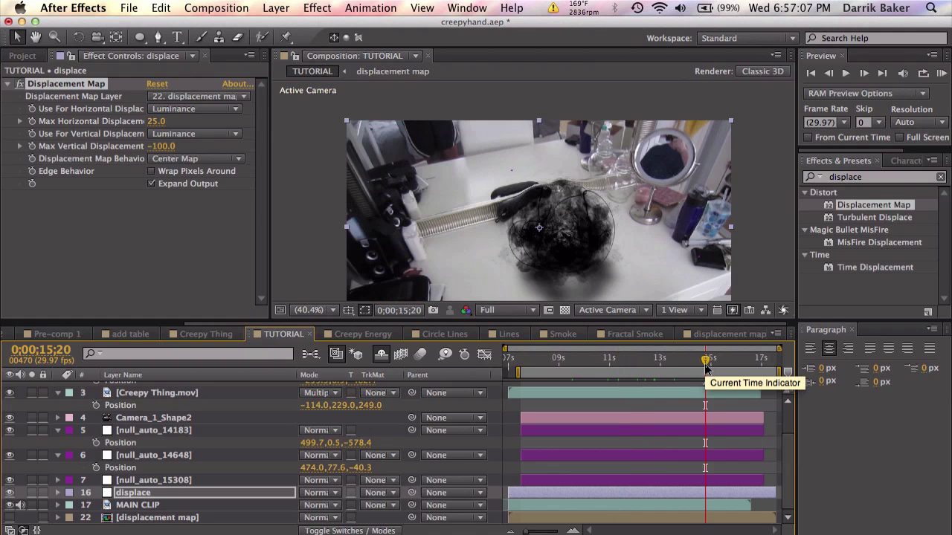